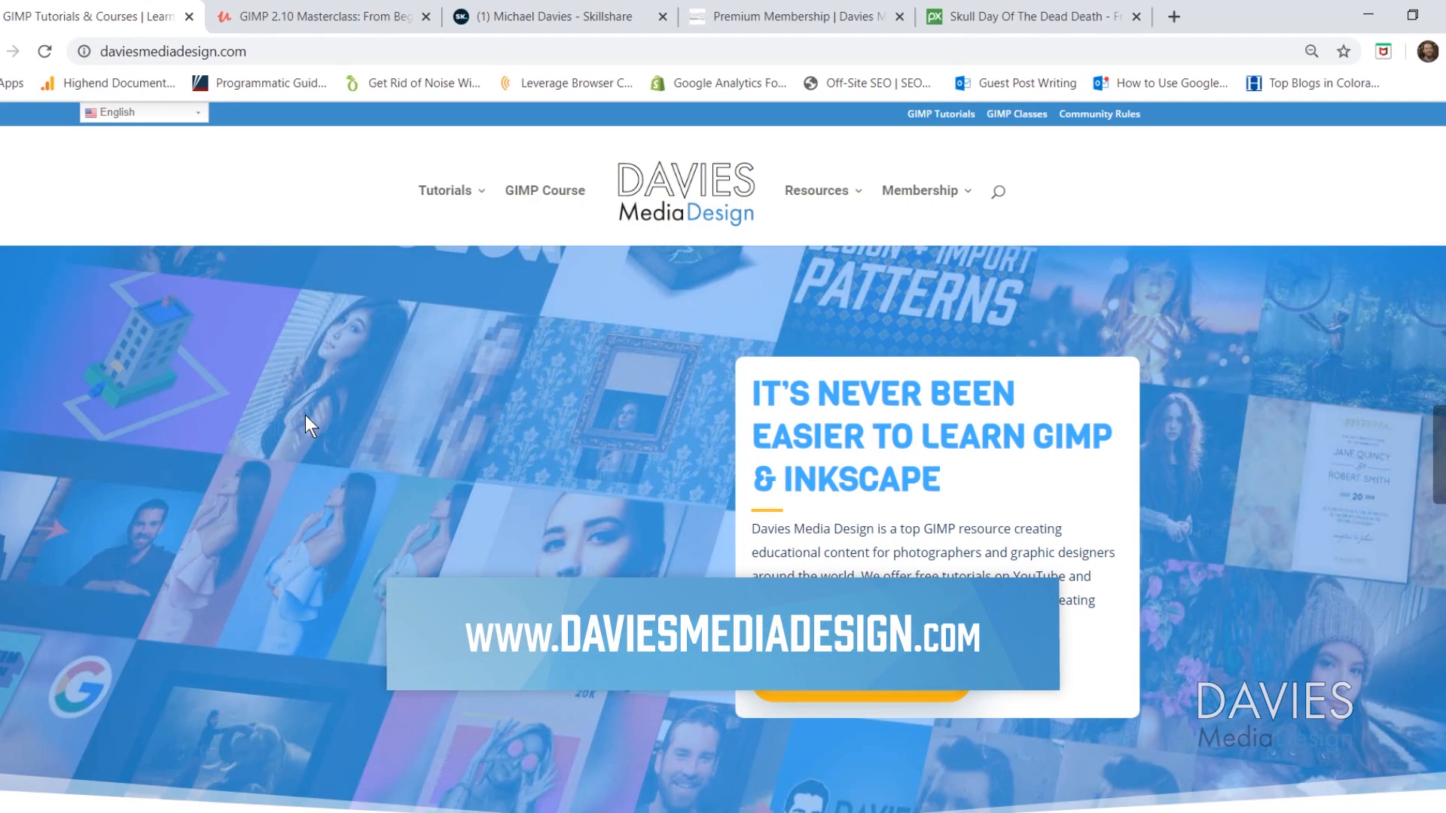
scroll(306, 415, down, 5)
scroll(306, 414, down, 2)
scroll(306, 415, down, 4)
scroll(305, 415, down, 4)
scroll(306, 414, down, 3)
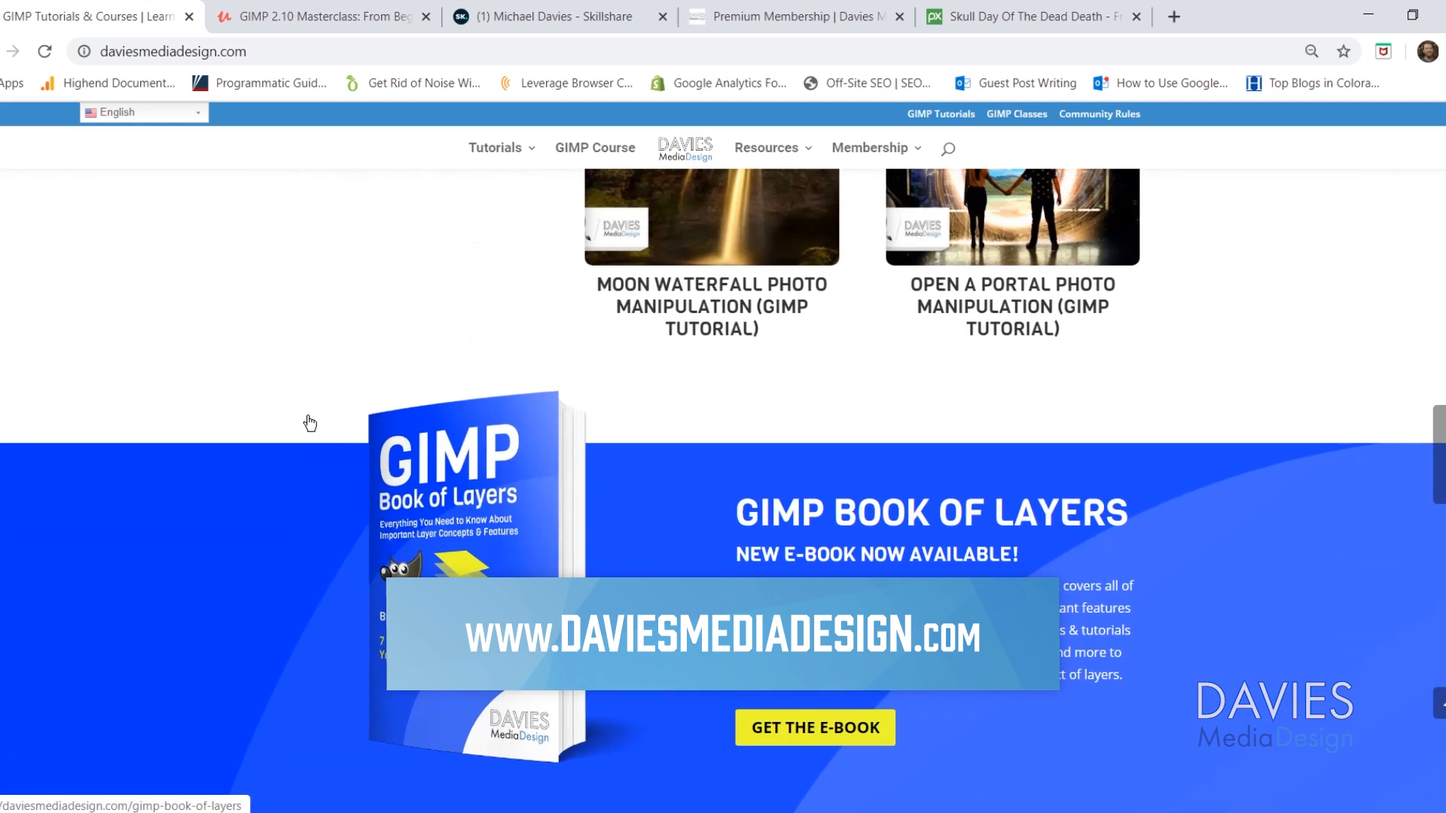
scroll(311, 421, down, 4)
scroll(310, 422, down, 4)
scroll(310, 421, down, 3)
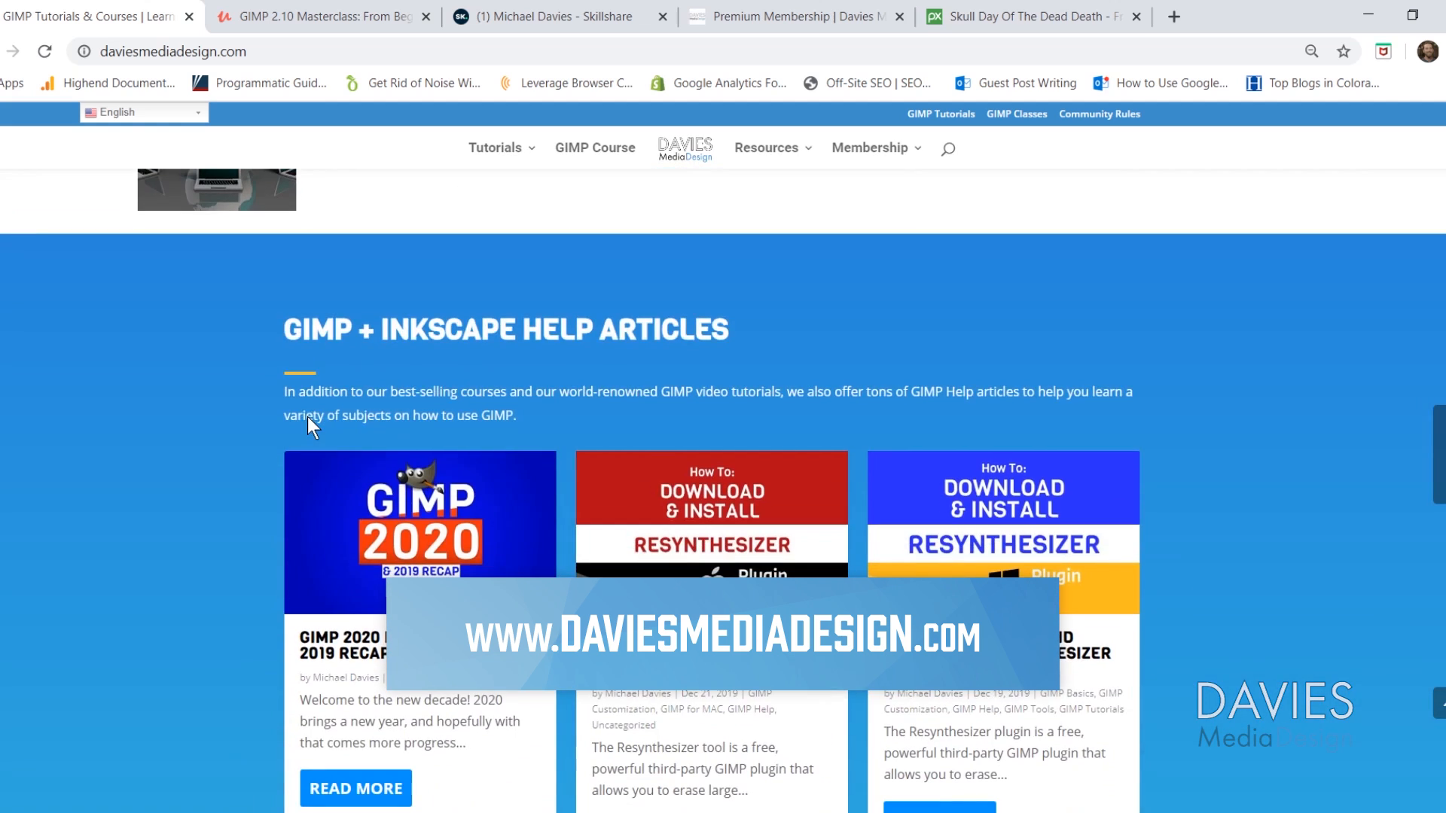
scroll(307, 416, down, 3)
scroll(308, 416, down, 3)
scroll(307, 417, down, 4)
scroll(307, 417, down, 4)
scroll(308, 418, down, 4)
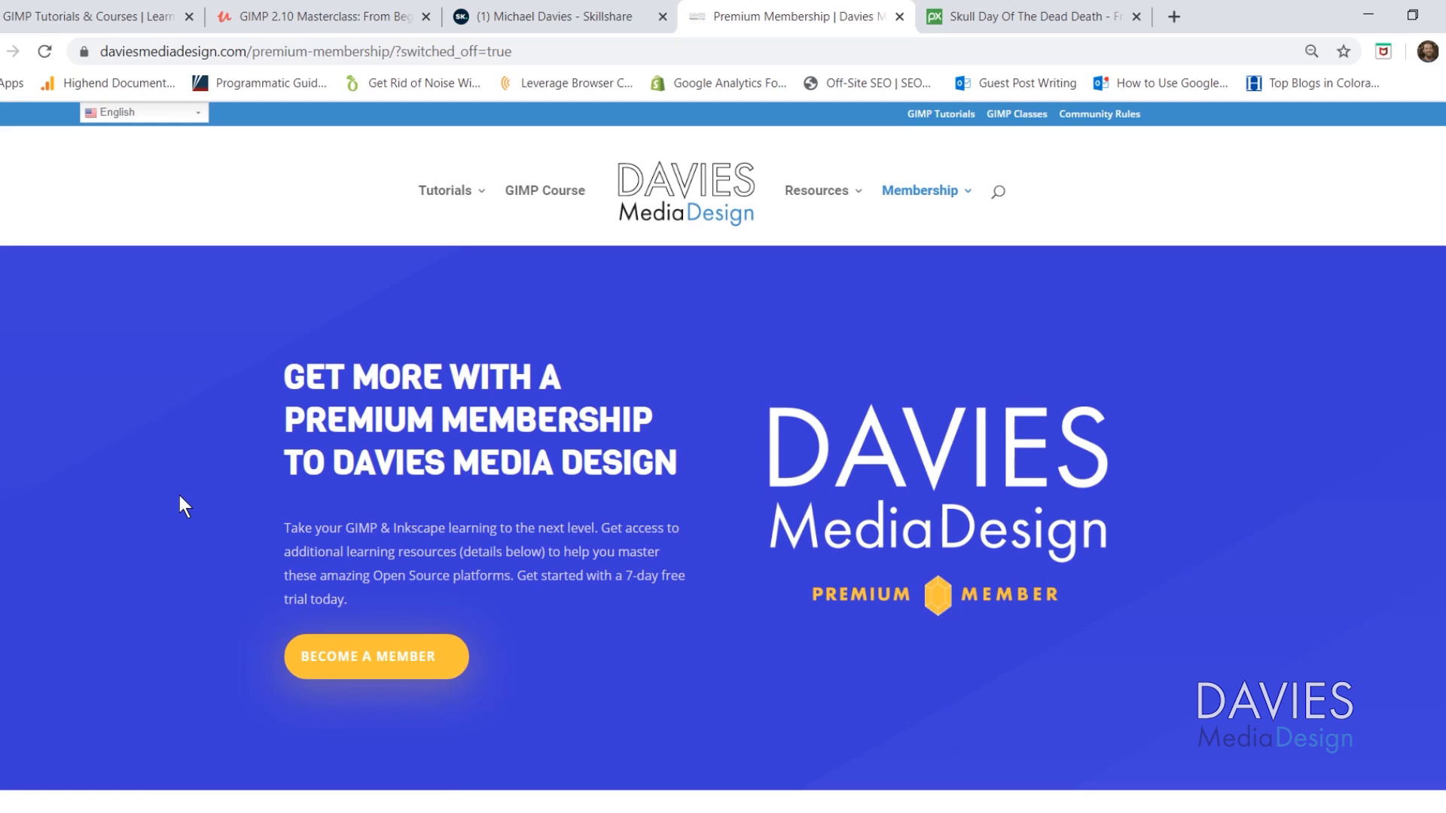
scroll(180, 498, down, 5)
scroll(179, 497, down, 3)
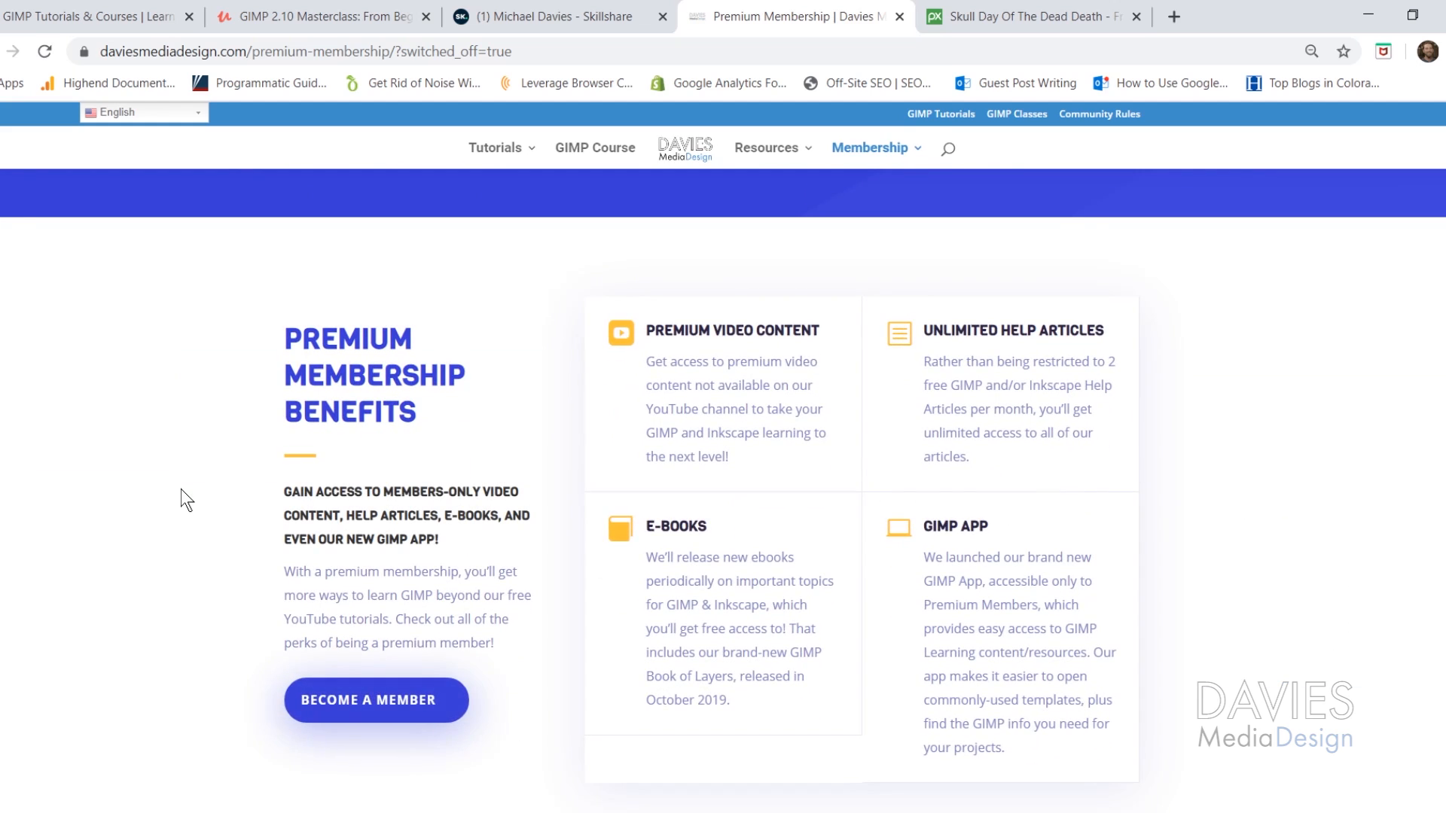
scroll(181, 489, down, 2)
scroll(181, 489, down, 5)
scroll(181, 490, down, 2)
scroll(180, 489, down, 2)
scroll(182, 489, down, 5)
scroll(181, 489, down, 4)
scroll(181, 489, down, 2)
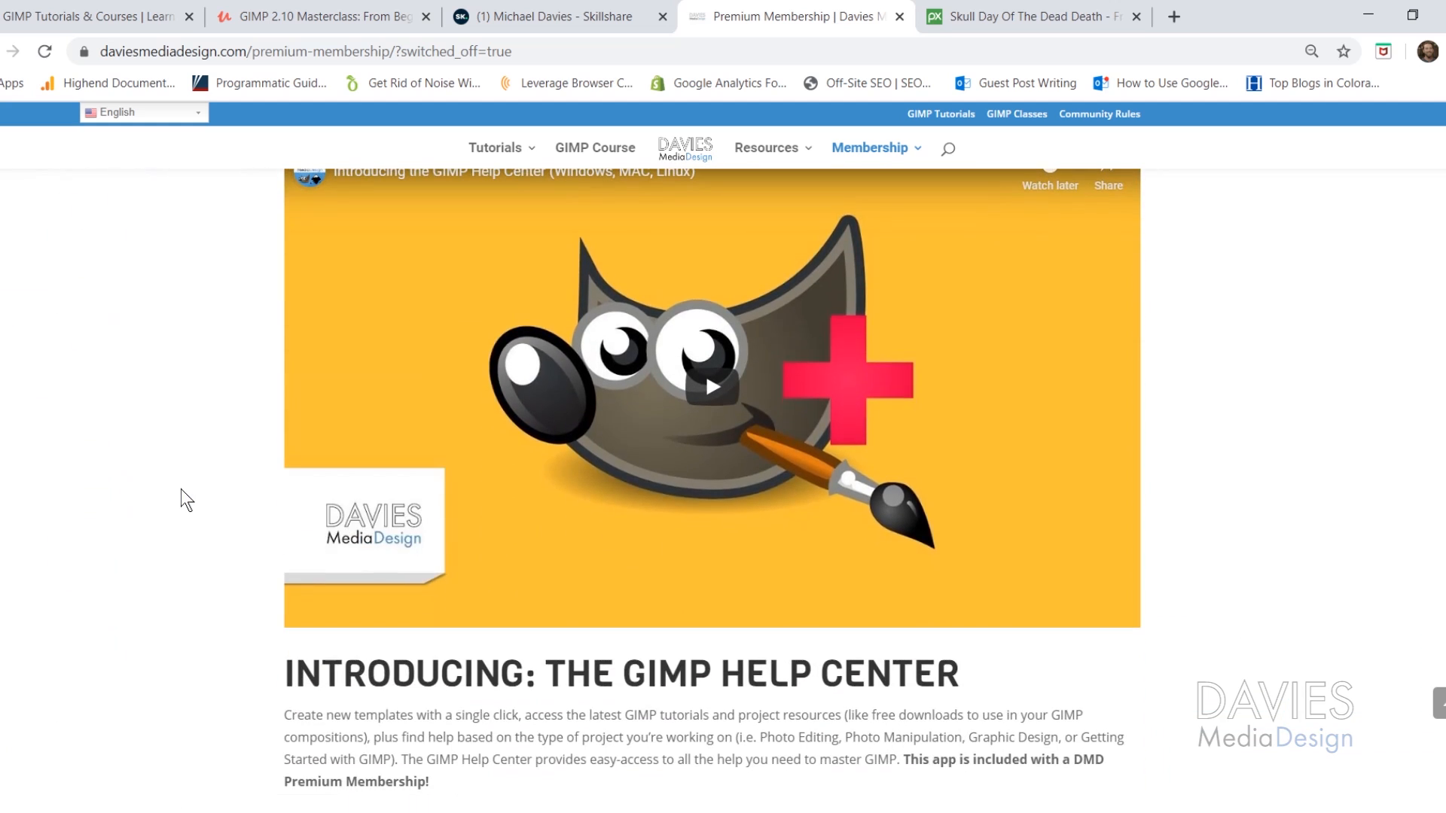
scroll(181, 489, down, 3)
scroll(181, 489, down, 3)
scroll(181, 490, down, 3)
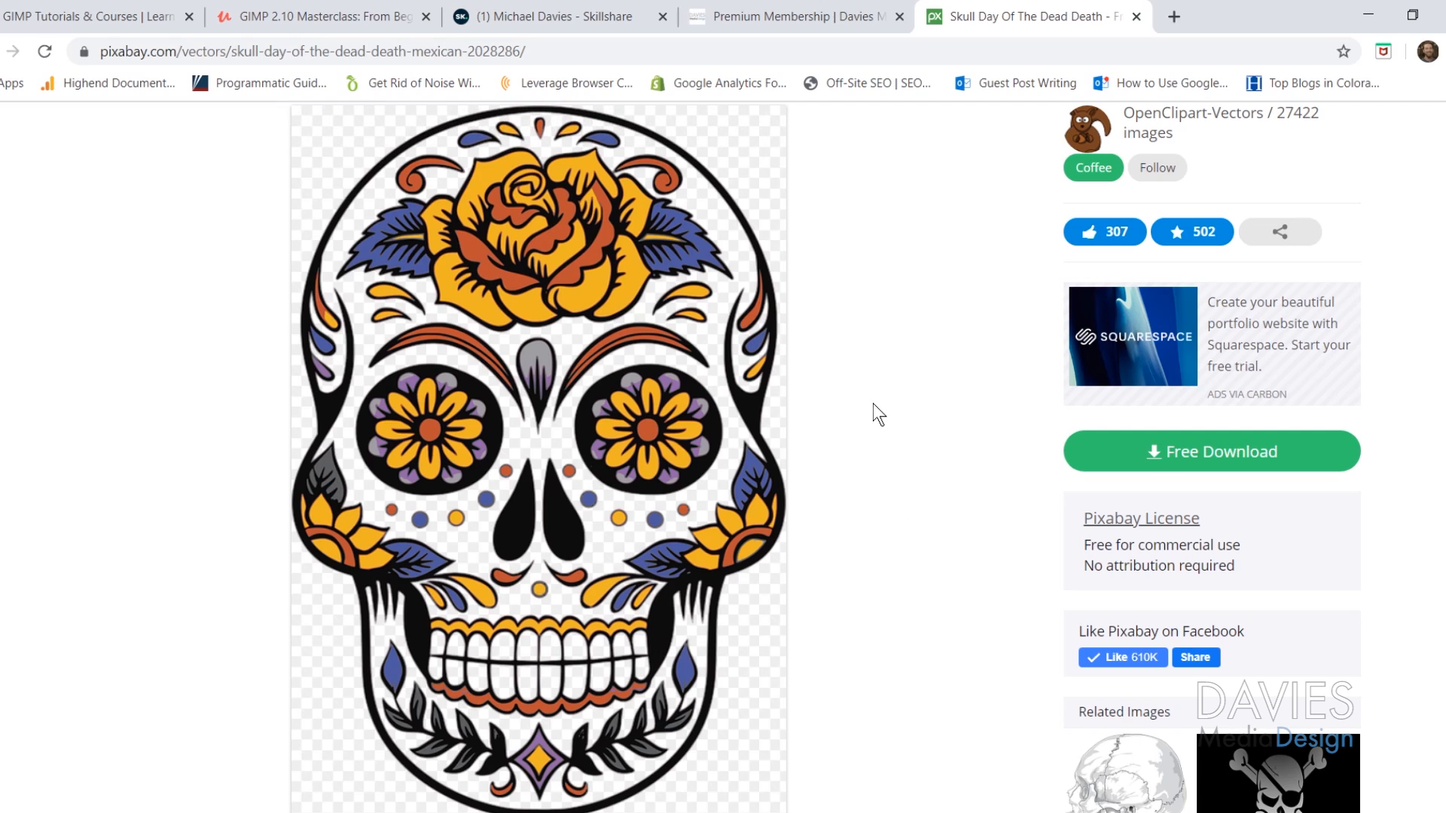
Step: Check the skull's Free Download sizes on Pixabay, then minimize Chrome to reveal GIMP
click(1157, 453)
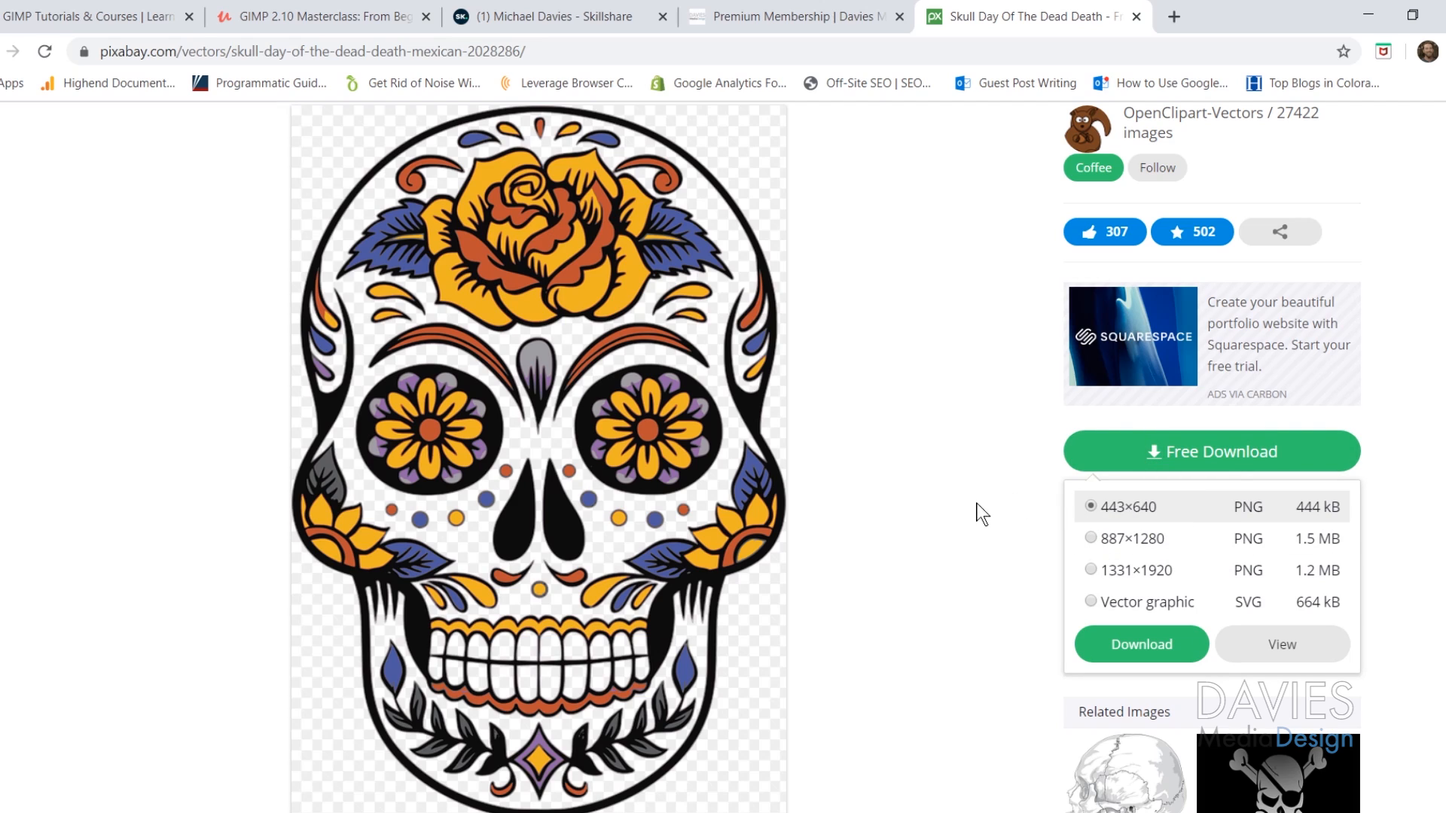
click(965, 462)
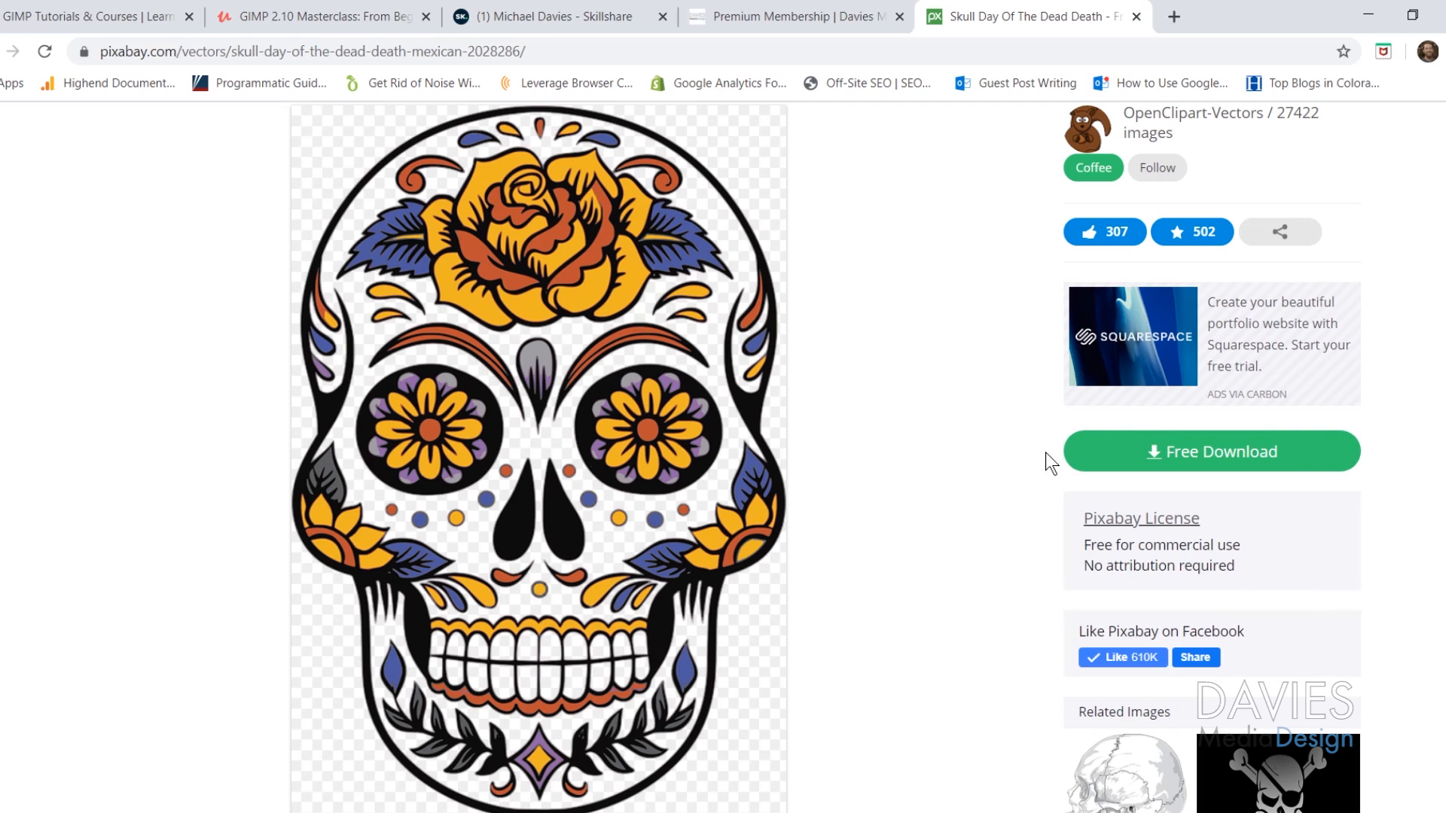
click(1368, 14)
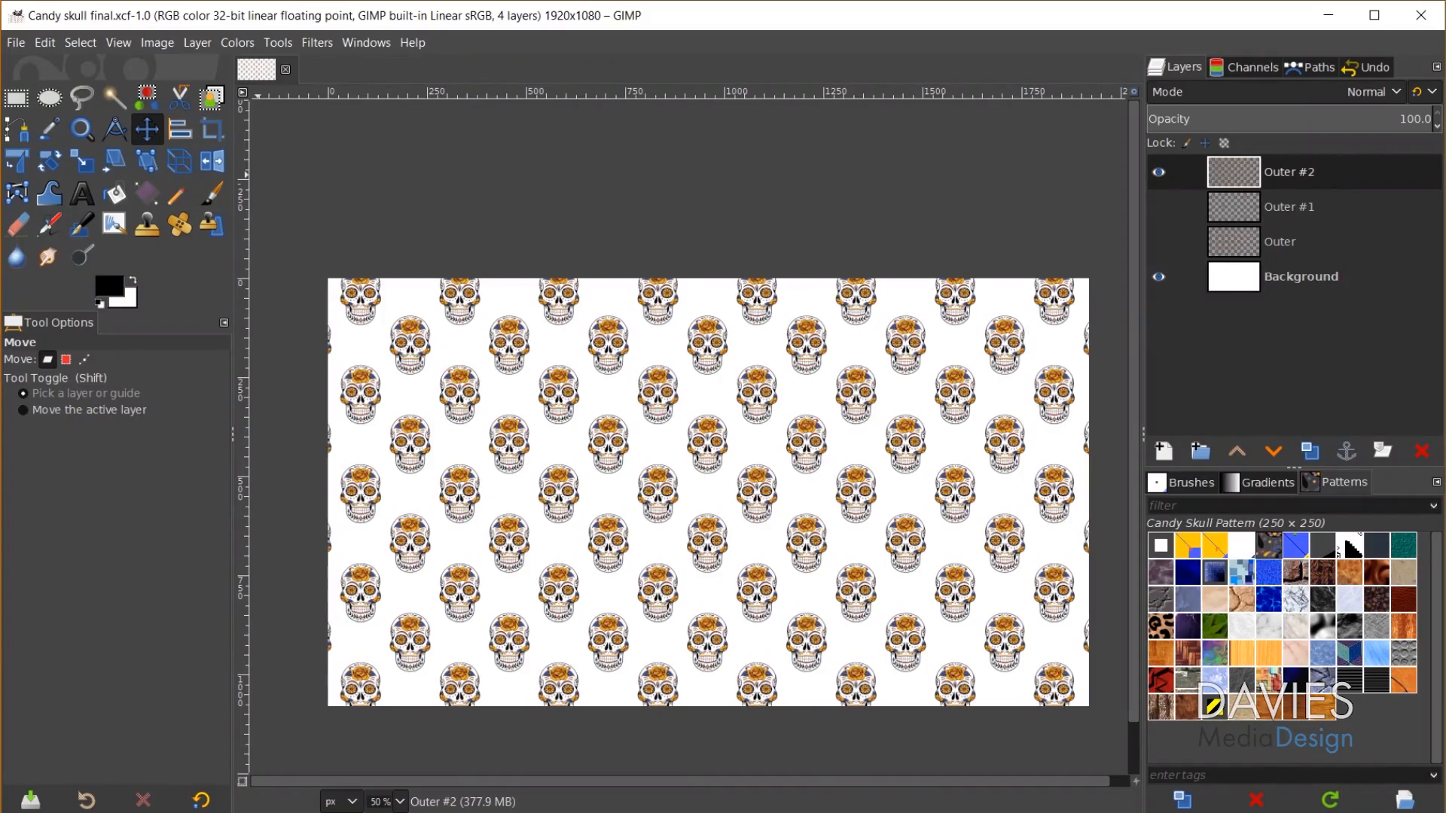
Step: Create a new blank 250x250 px image via File > New
click(16, 42)
click(37, 69)
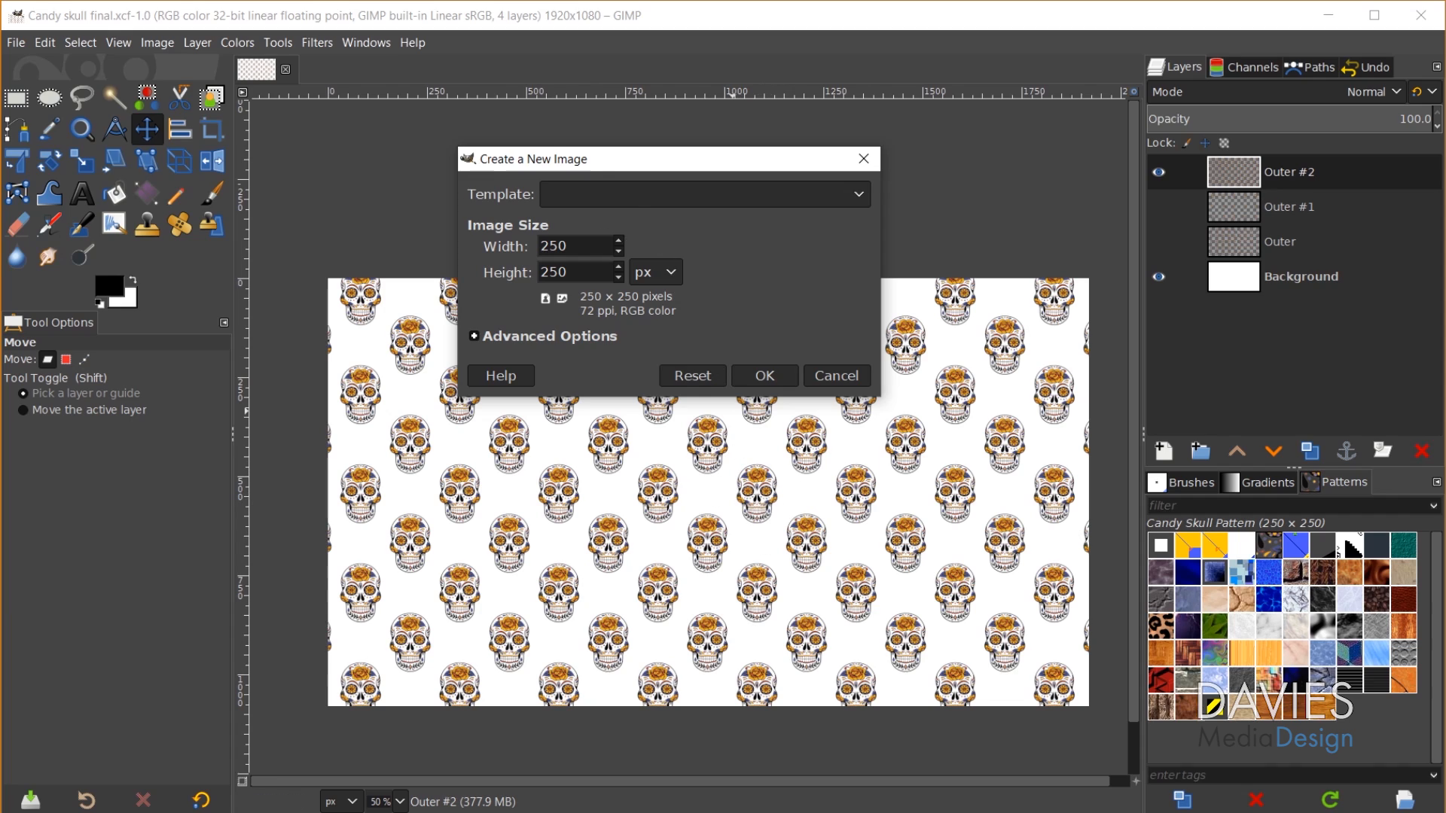
click(765, 376)
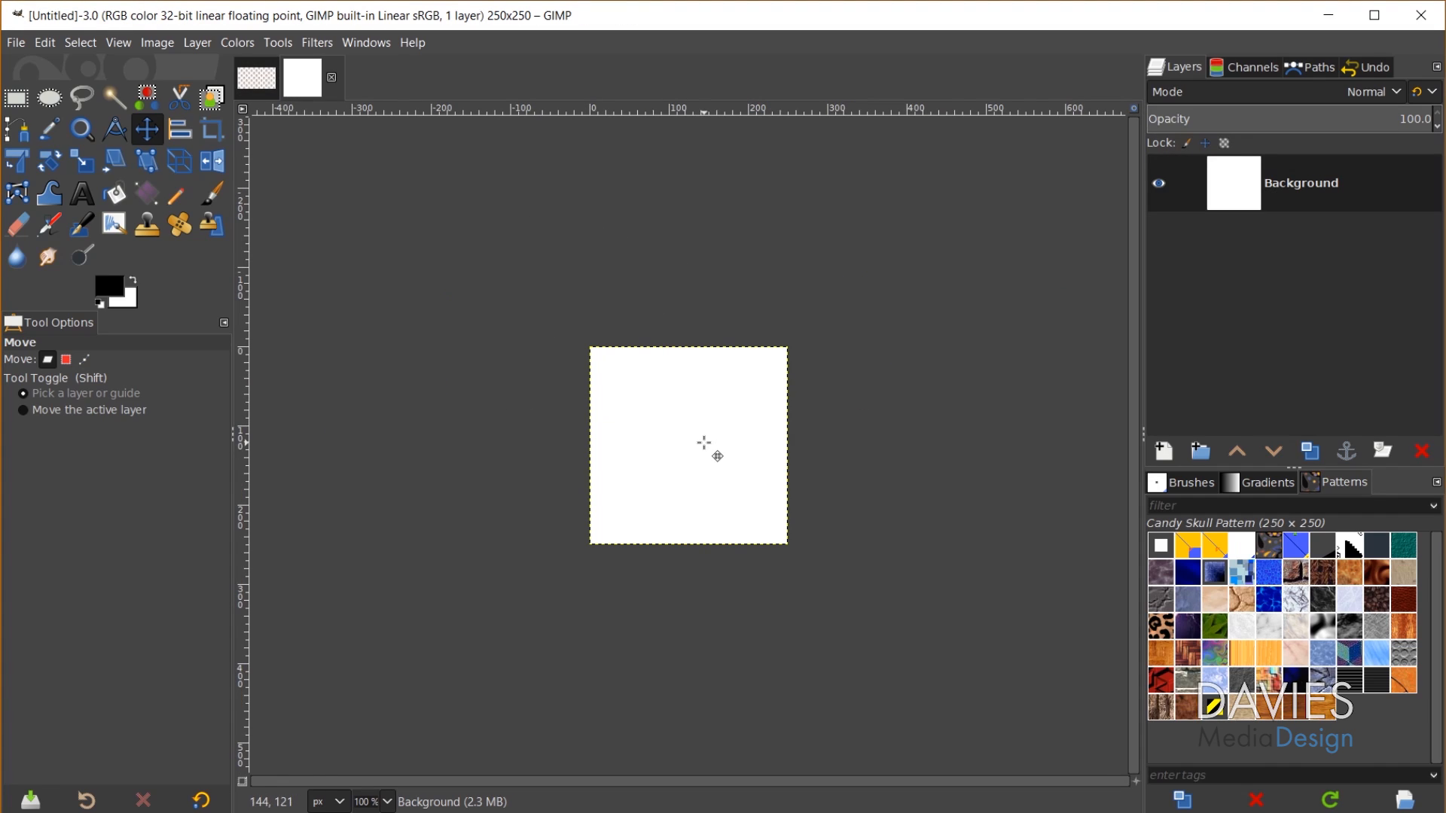
Step: Open skull-2028286_640.png from D:\Downloads as a layer in the 250x250 image
click(19, 42)
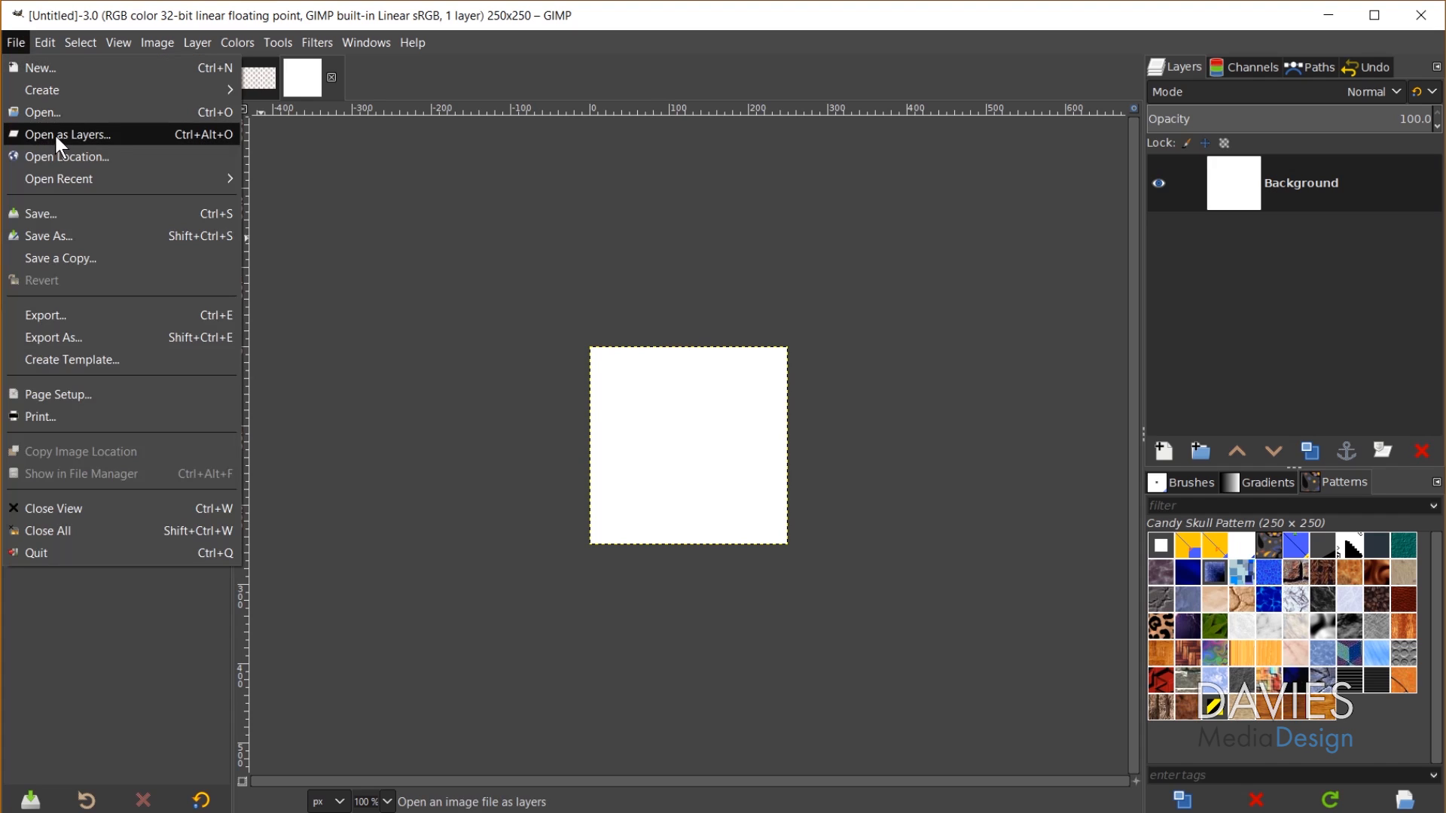
click(83, 135)
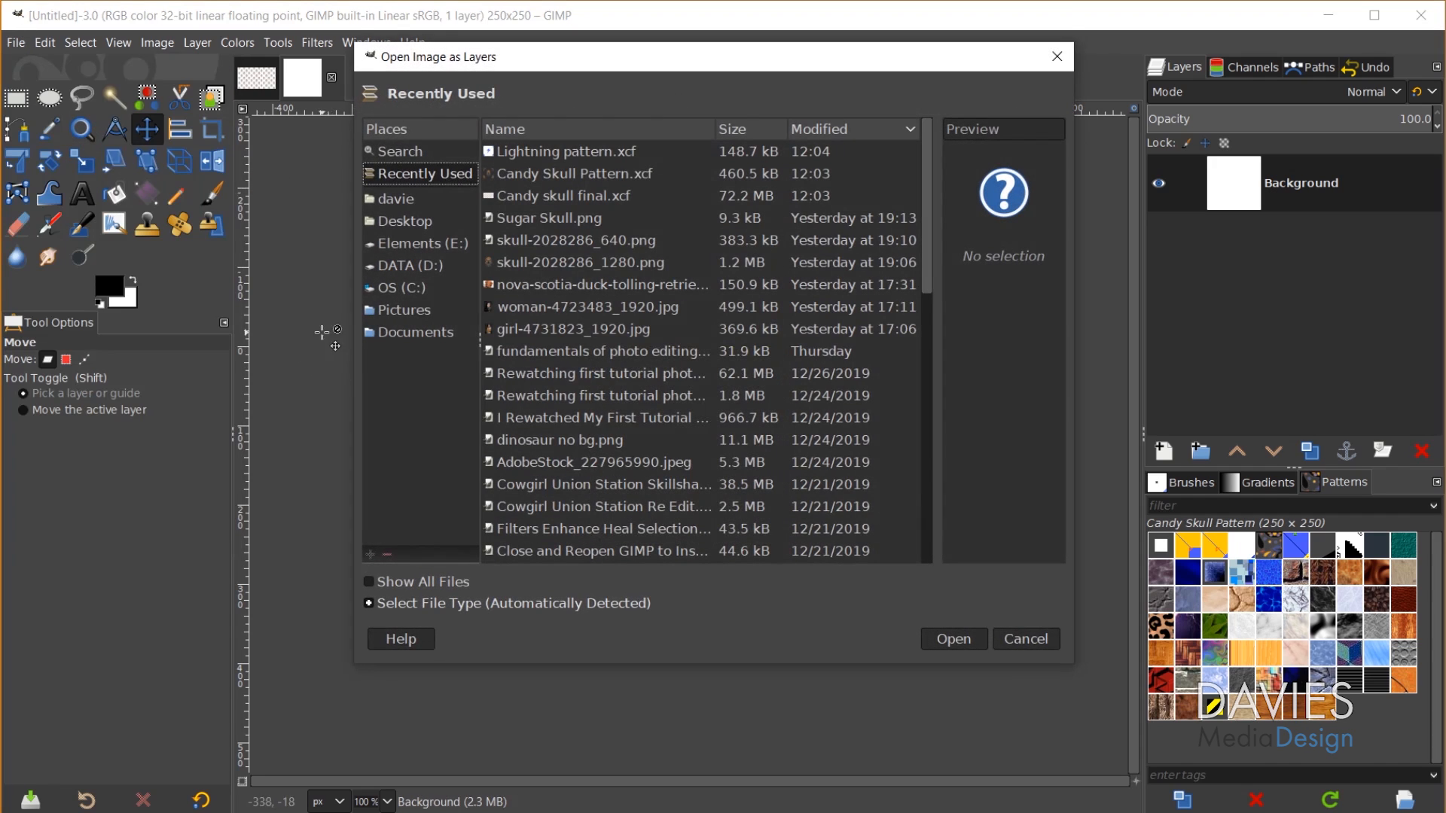
click(412, 265)
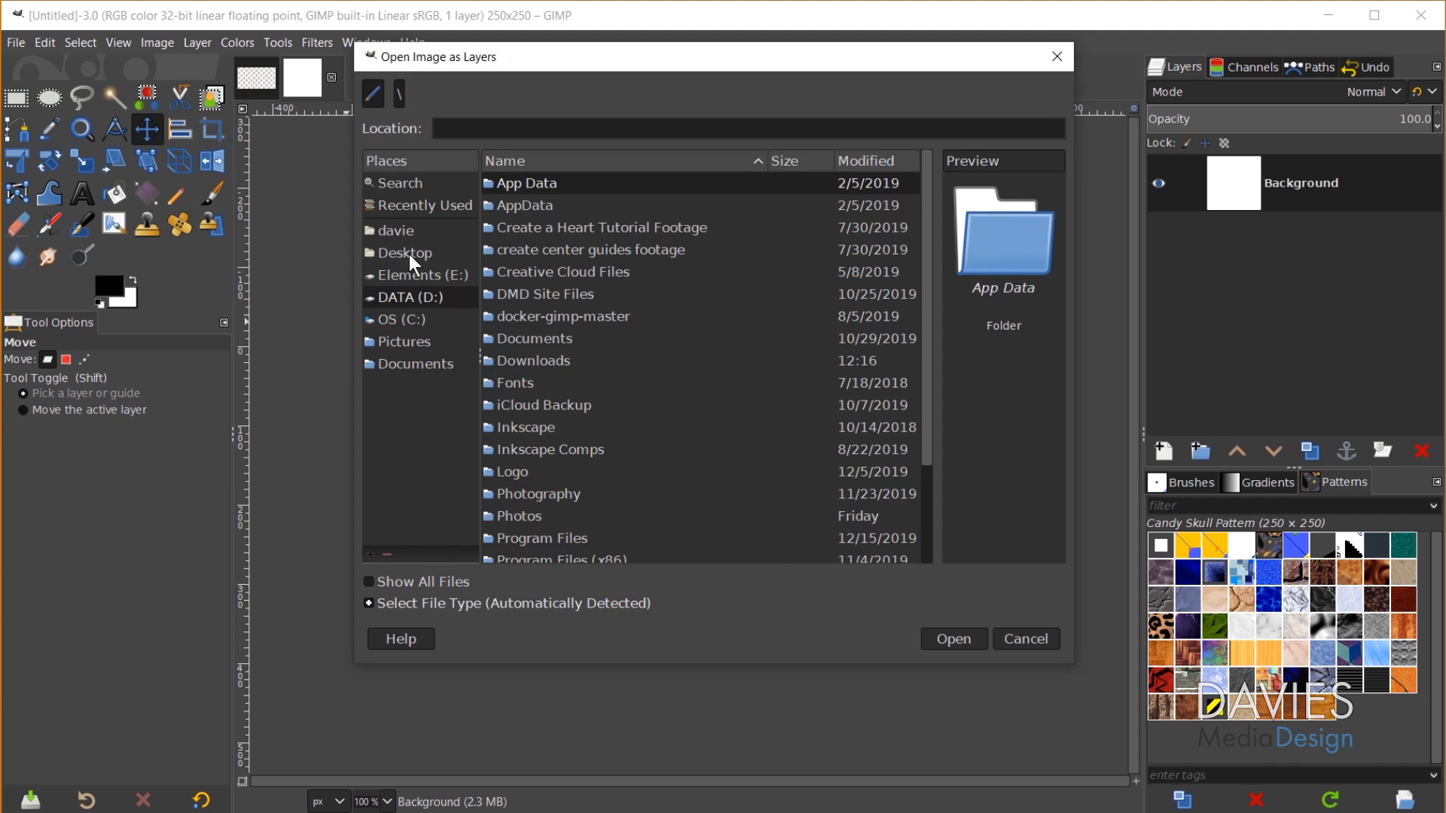
double_click(538, 359)
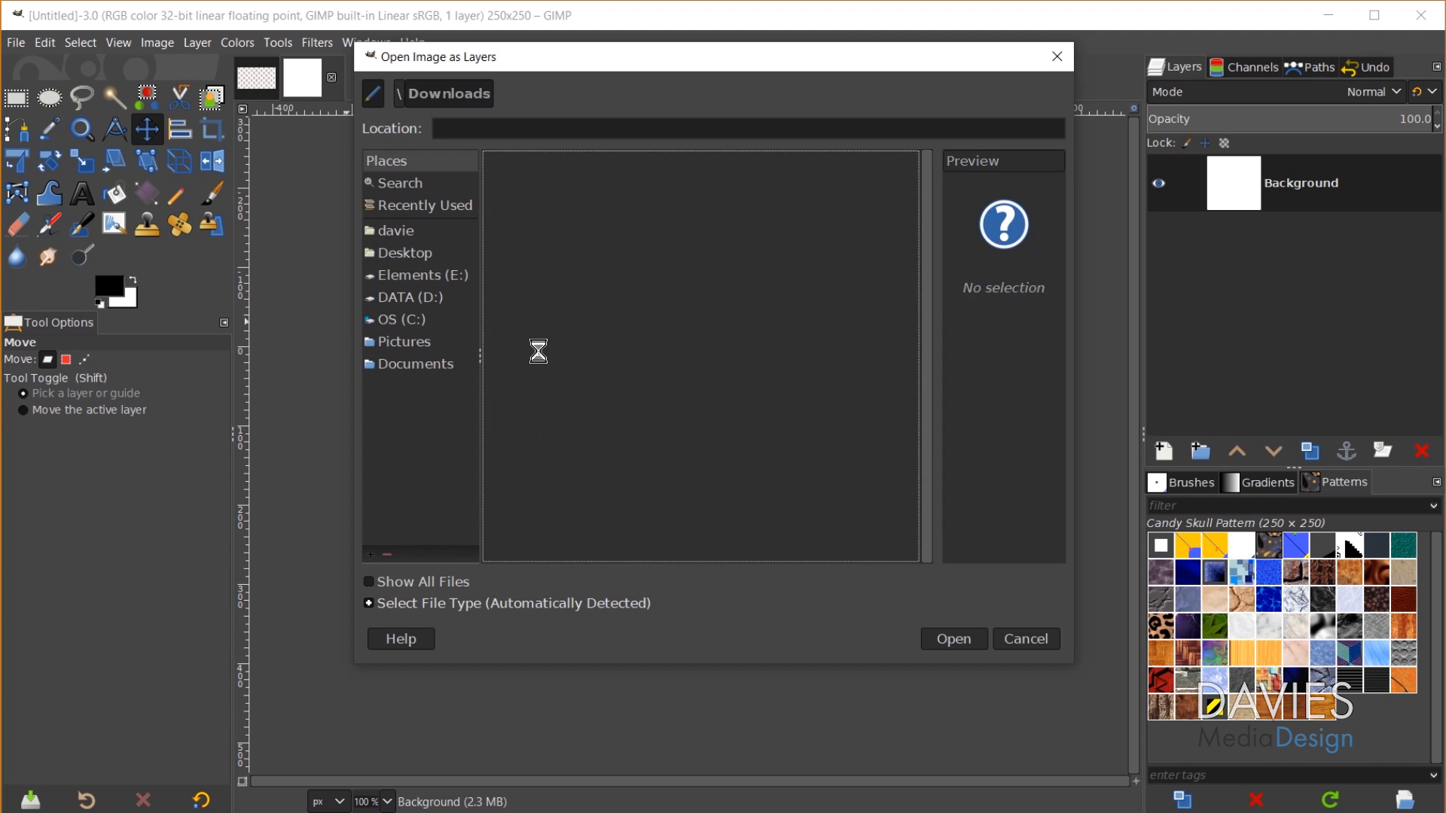
scroll(538, 340, down, 10)
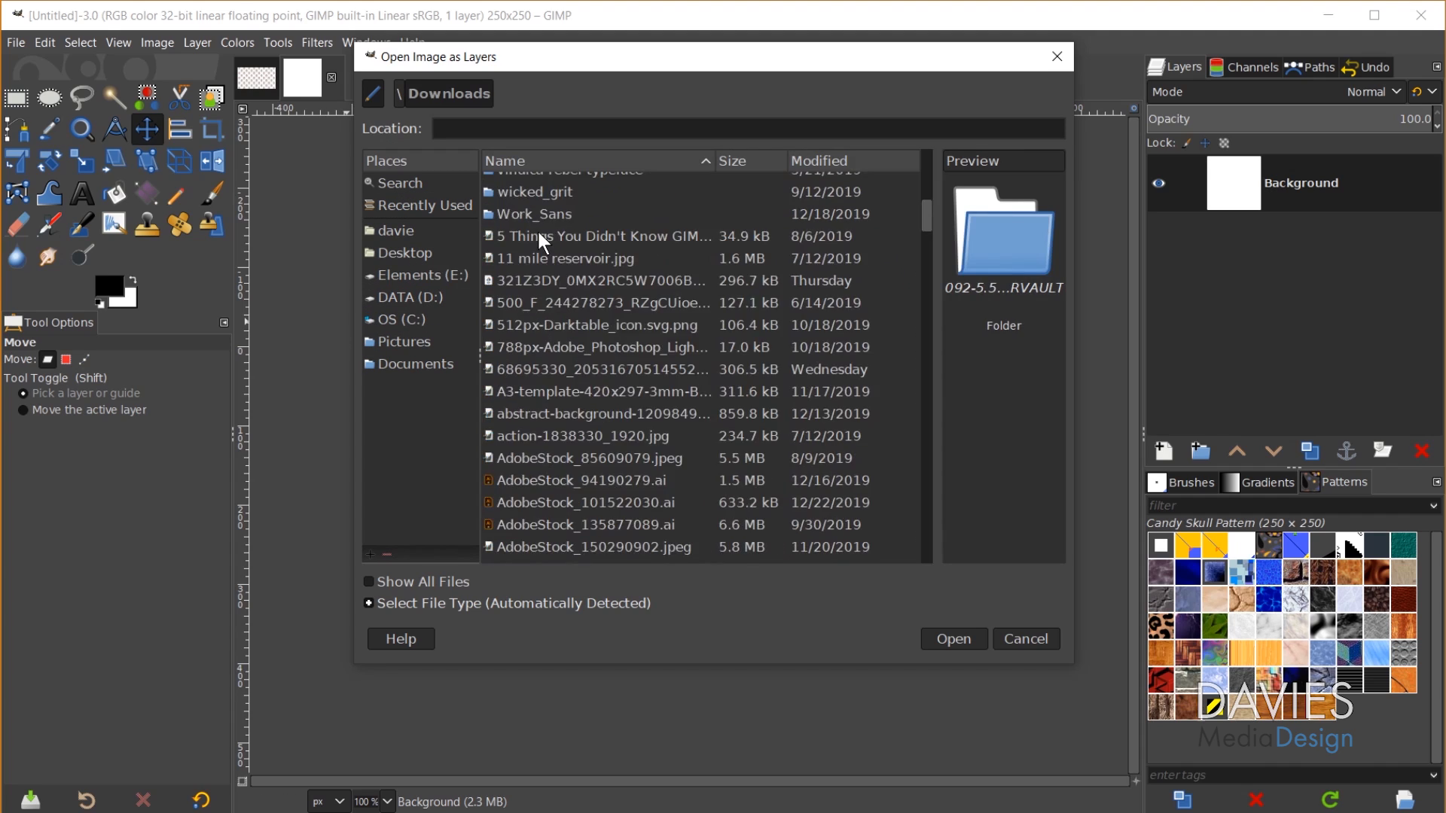
scroll(678, 339, down, 10)
click(523, 258)
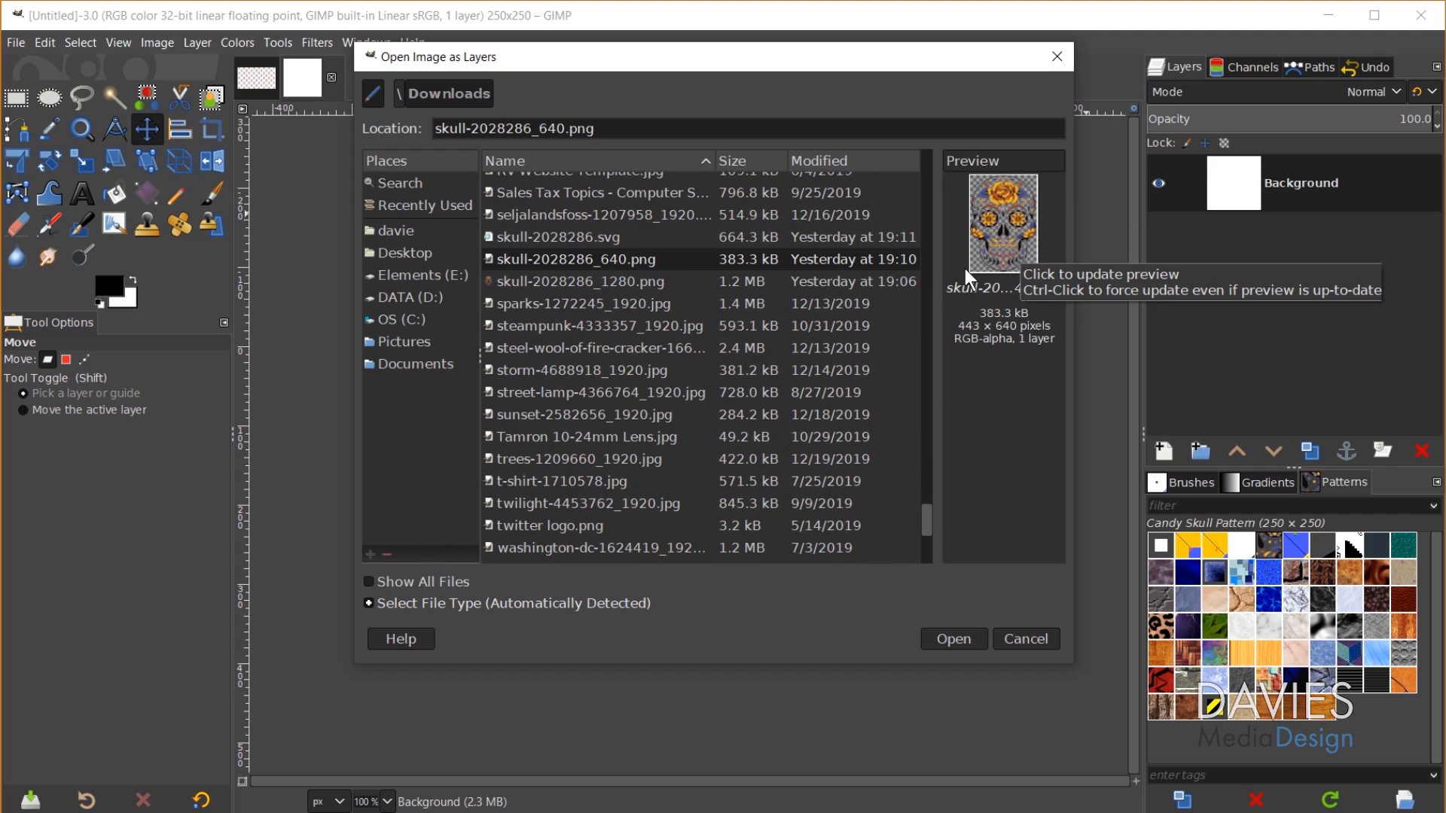
click(957, 641)
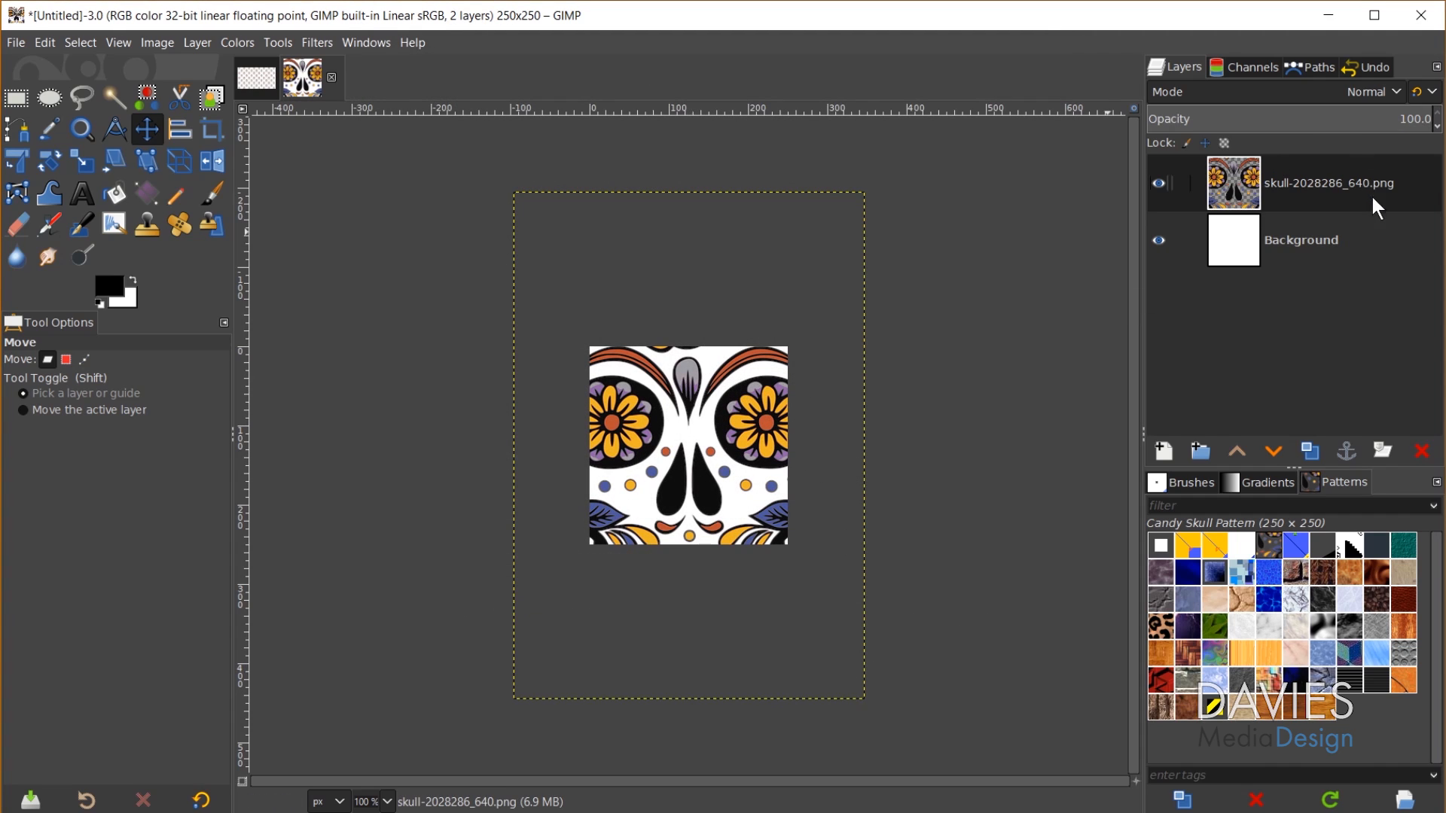
Step: Rename the skull layer to 'Sugar Skull' in the Layers panel
double_click(1351, 180)
text(Sugar Skull)
key(Return)
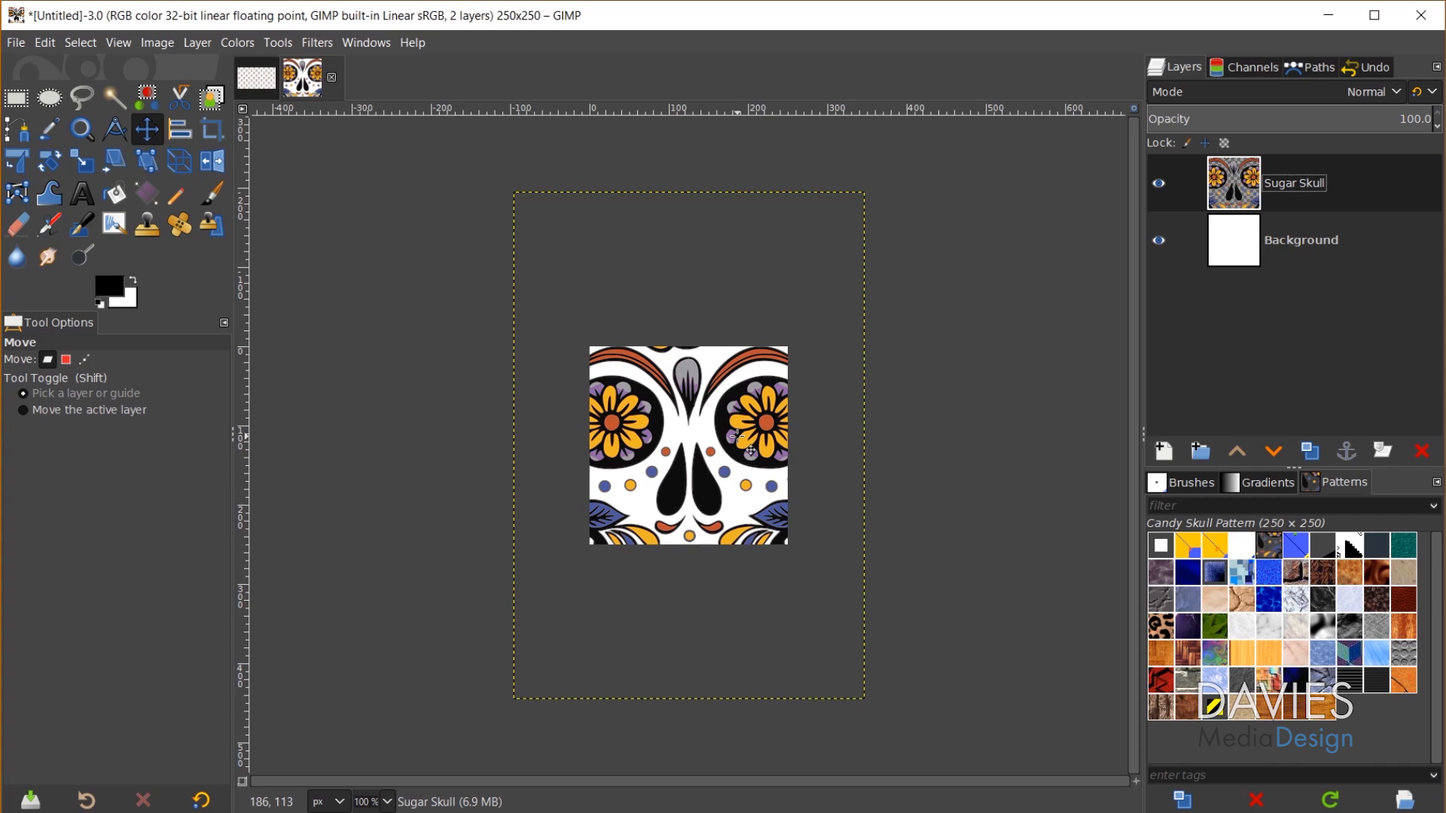
Step: Scale the Sugar Skull layer down proportionally to about 92x133 so it fits the canvas
key(shift+s)
click(750, 450)
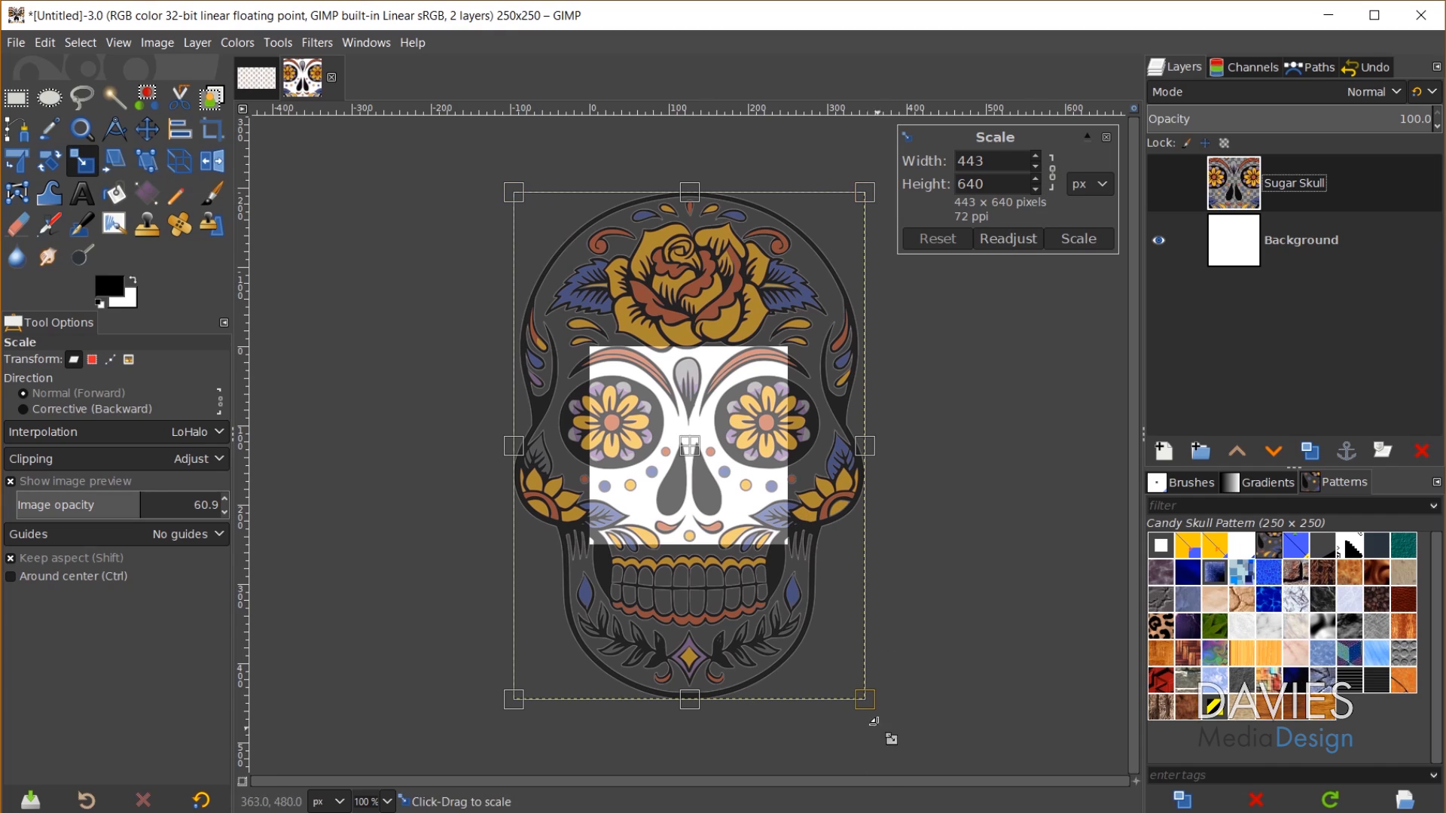
drag(865, 698, 811, 676)
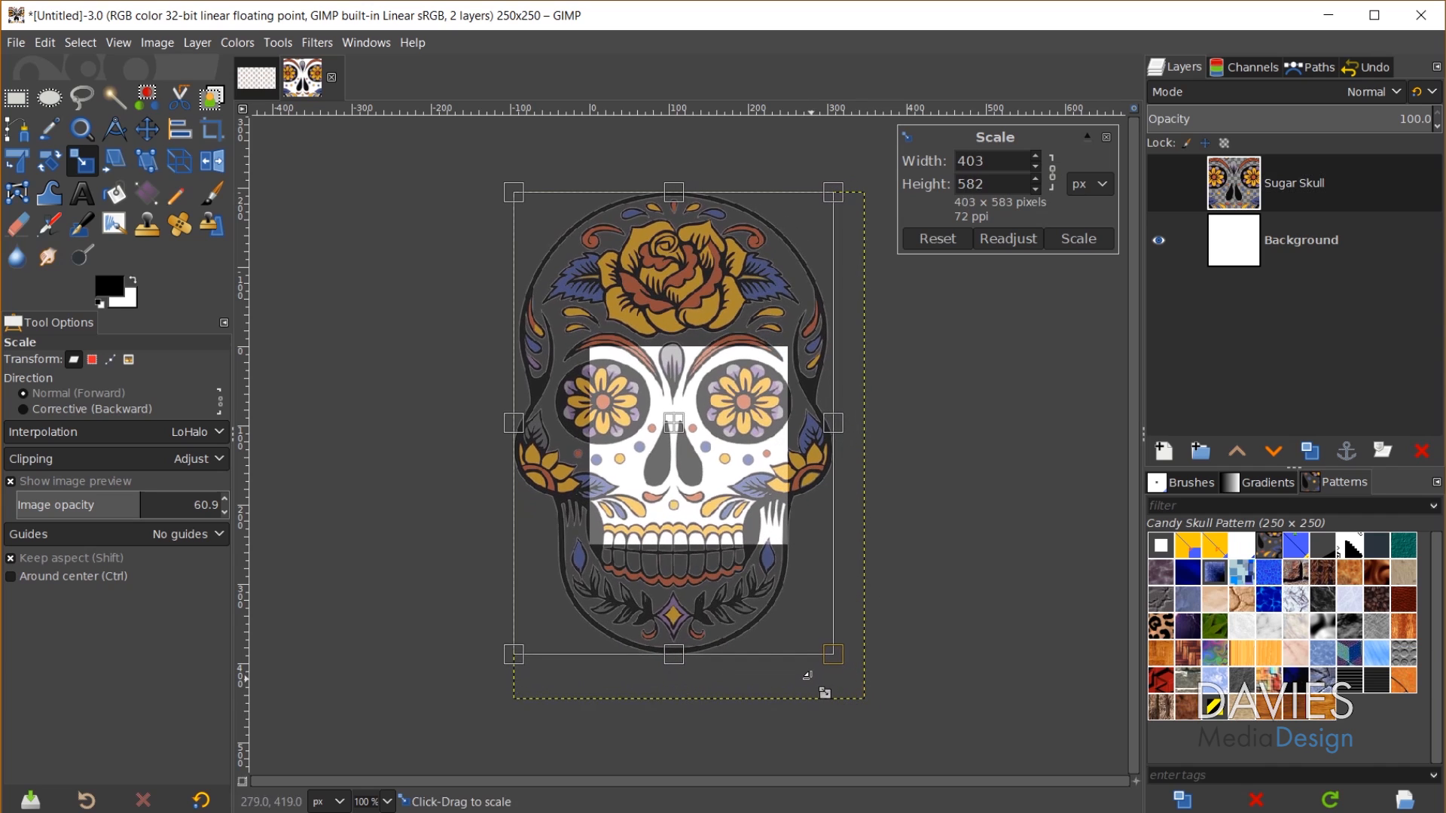
mouse_move(831, 653)
mouse_down()
mouse_move(607, 549)
mouse_move(468, 364)
mouse_move(486, 381)
mouse_up()
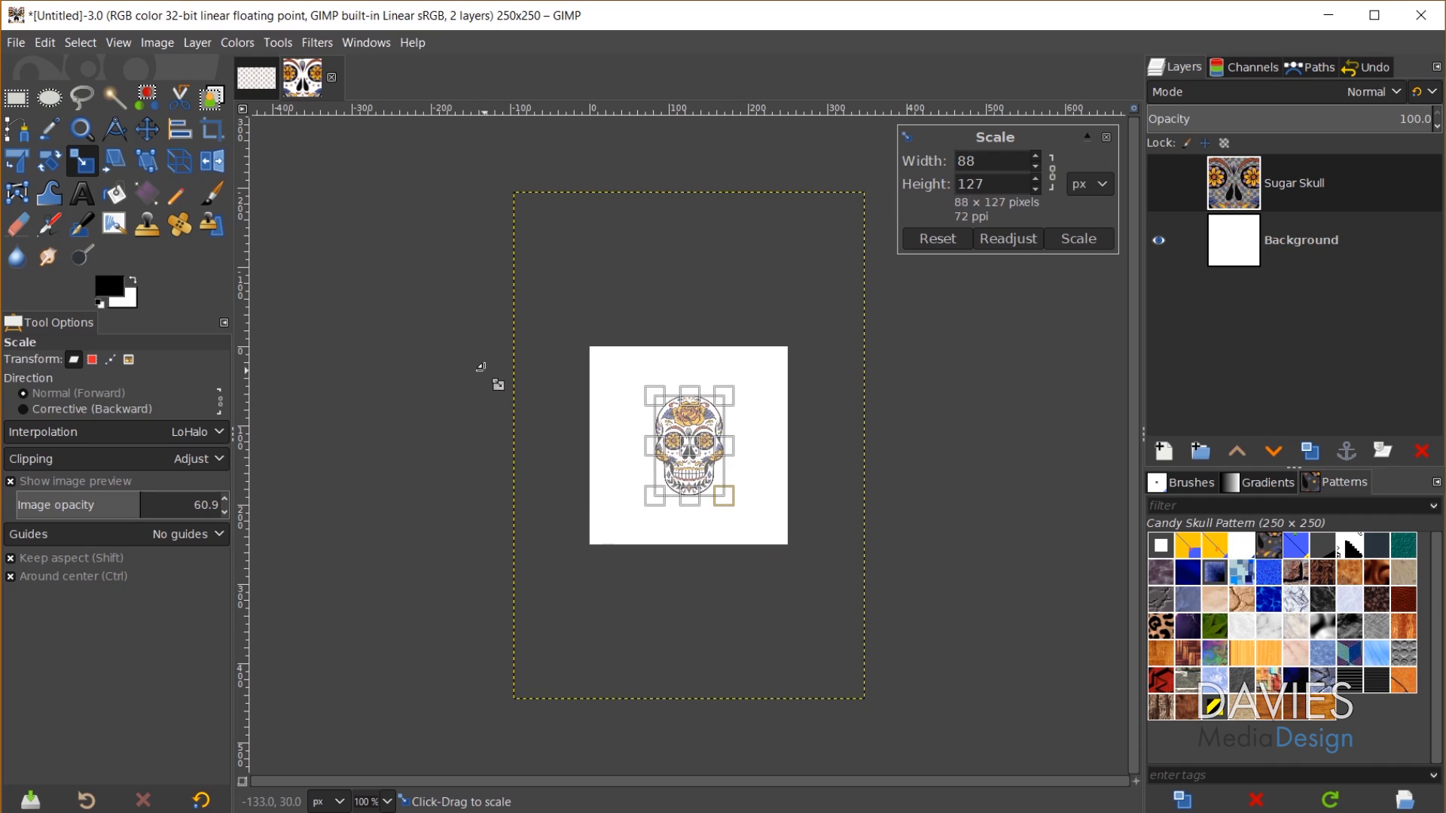
key(plus)
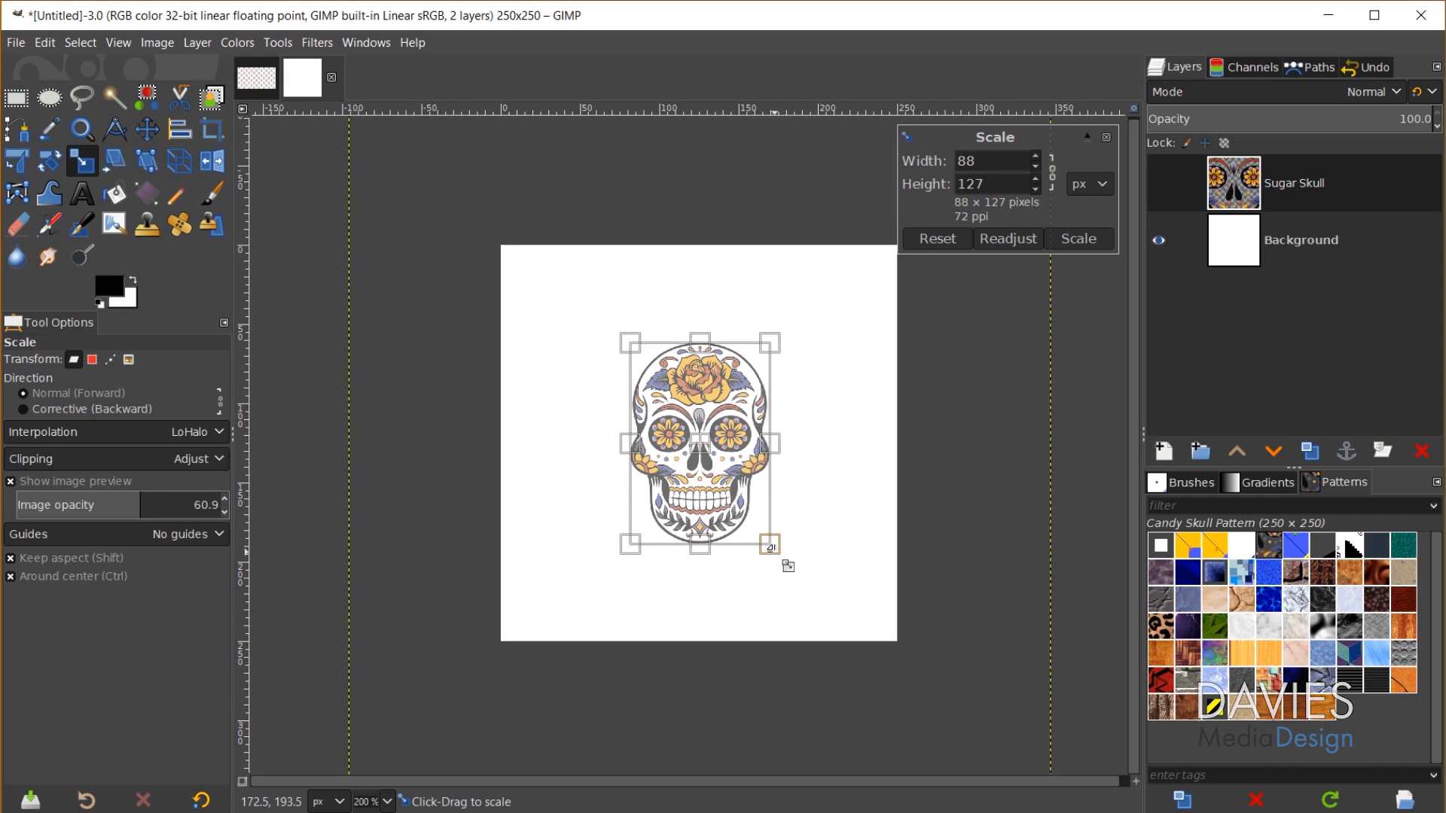
drag(772, 555, 795, 577)
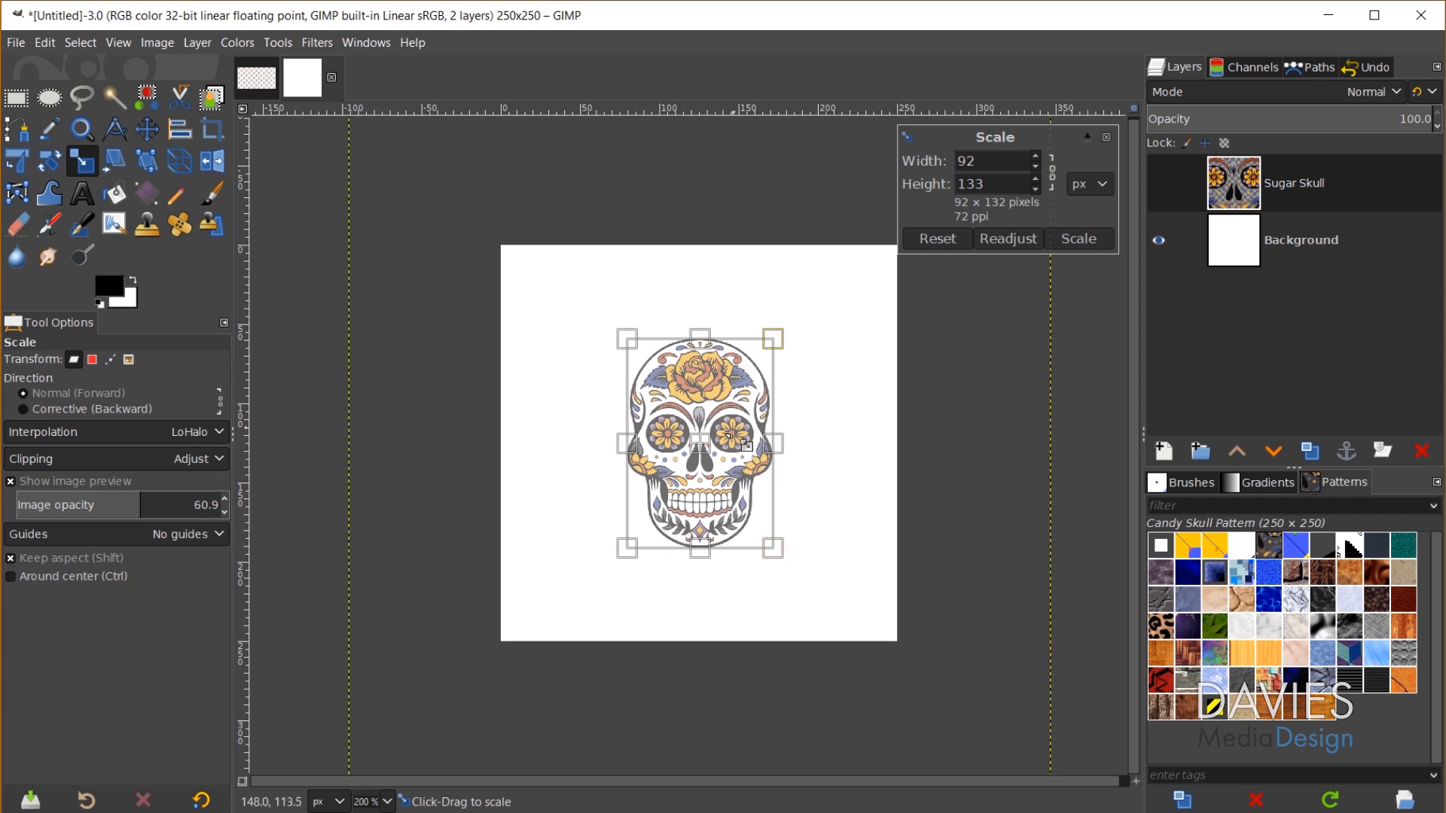
click(1085, 239)
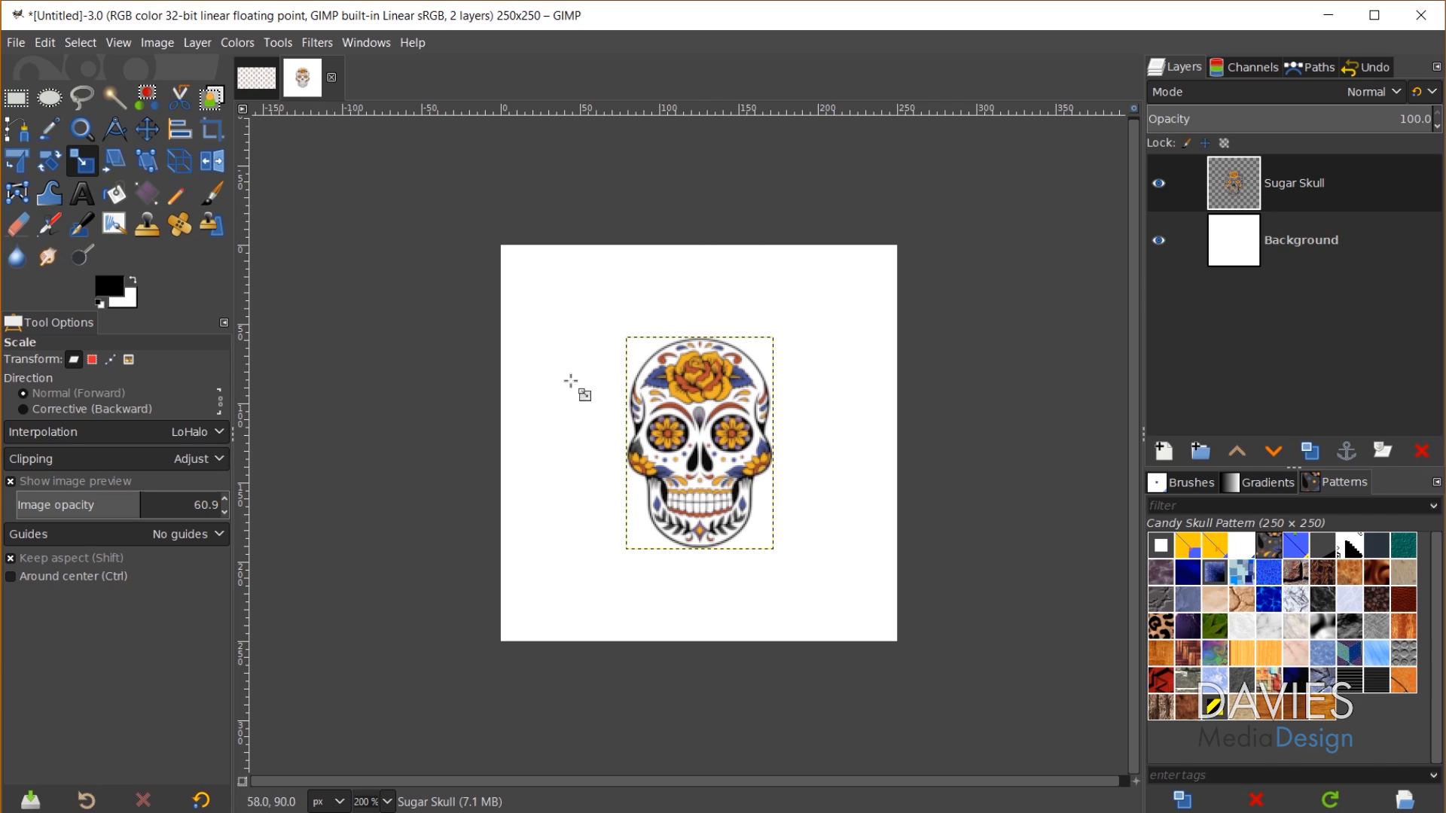
Step: Align the Sugar Skull layer to the canvas center, relative to the image
click(180, 135)
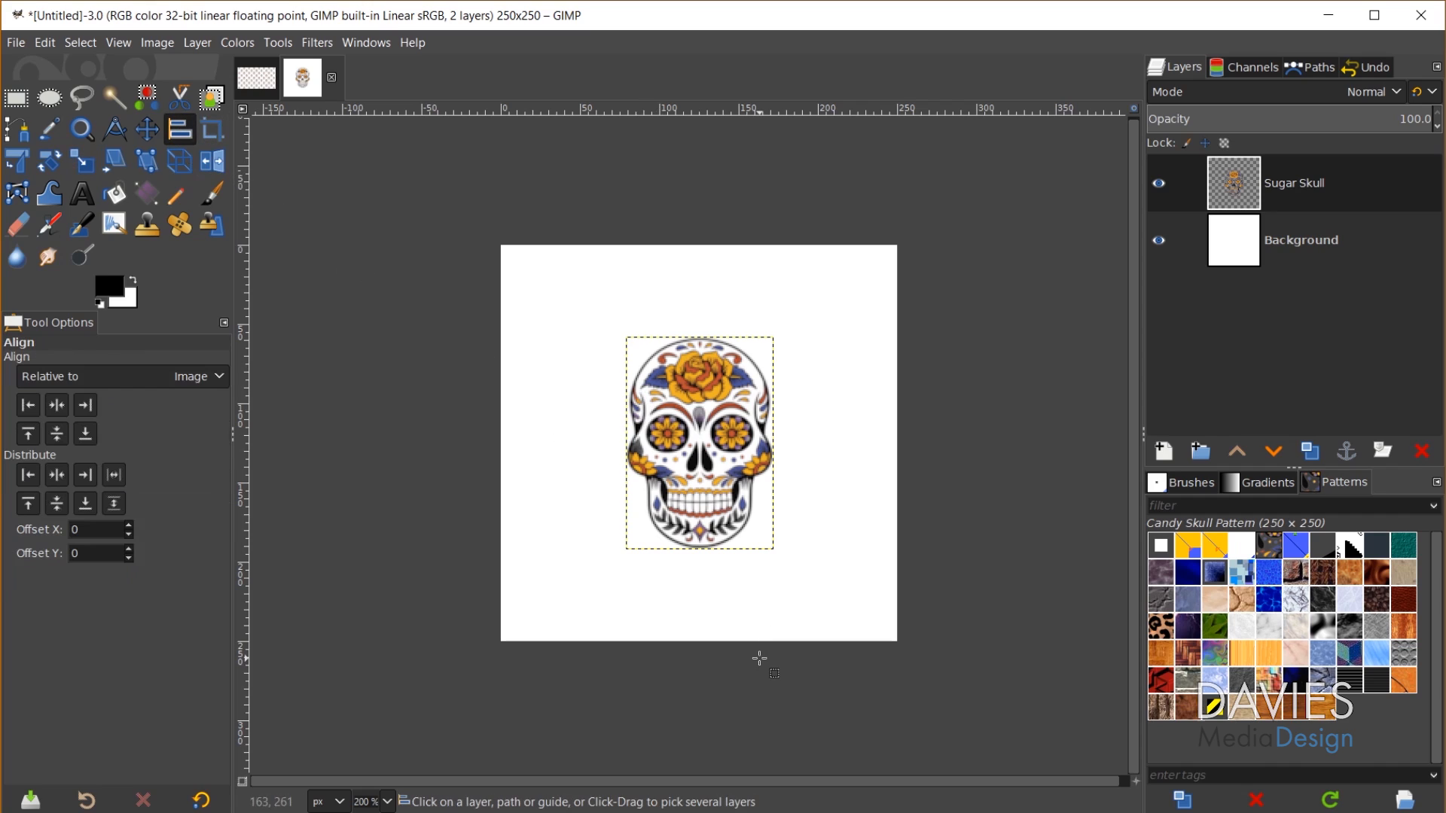
click(710, 400)
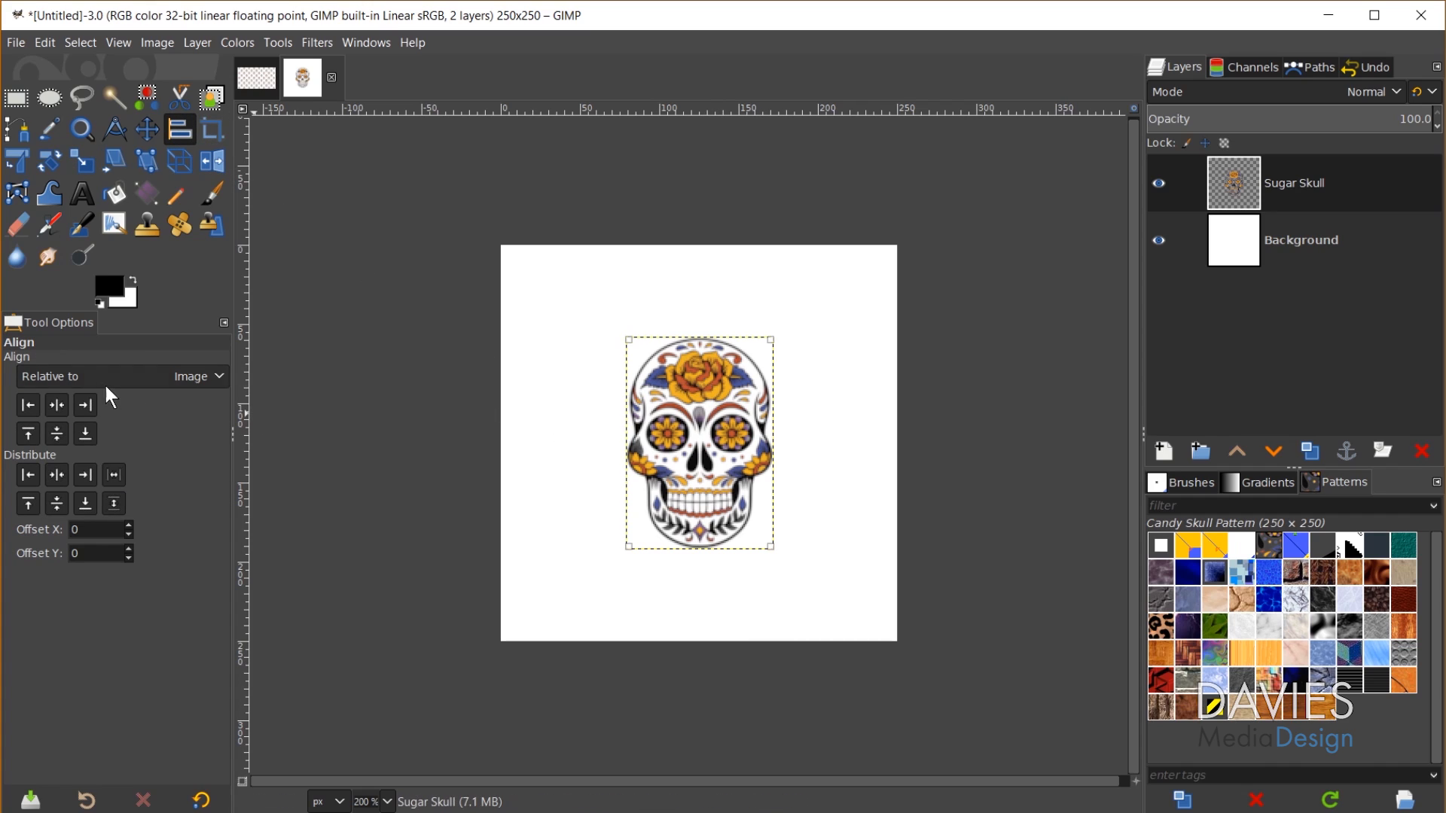
click(54, 432)
Step: Duplicate the Sugar Skull layer and browse the Layer menu's transform options
click(1232, 190)
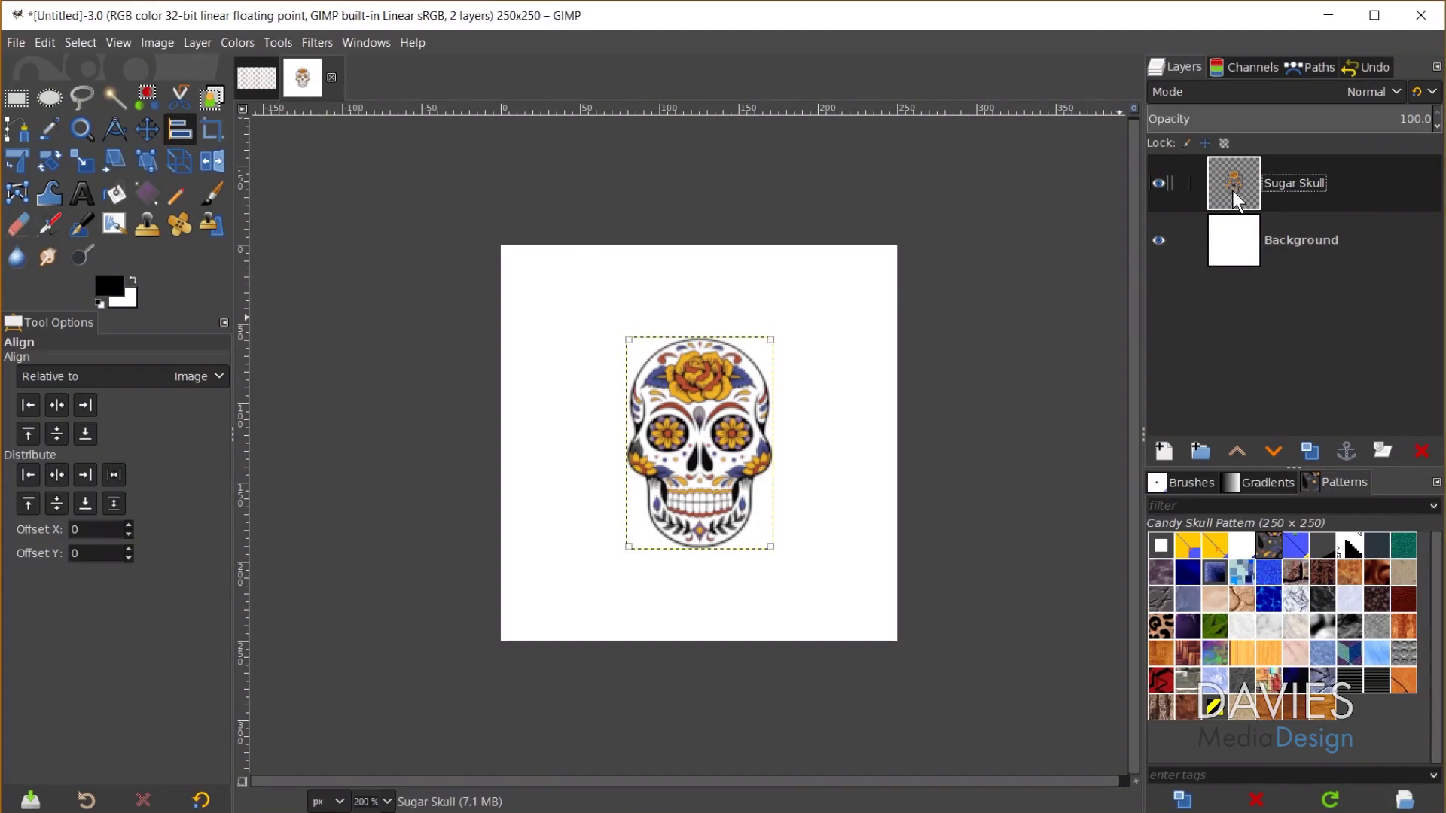
click(1313, 451)
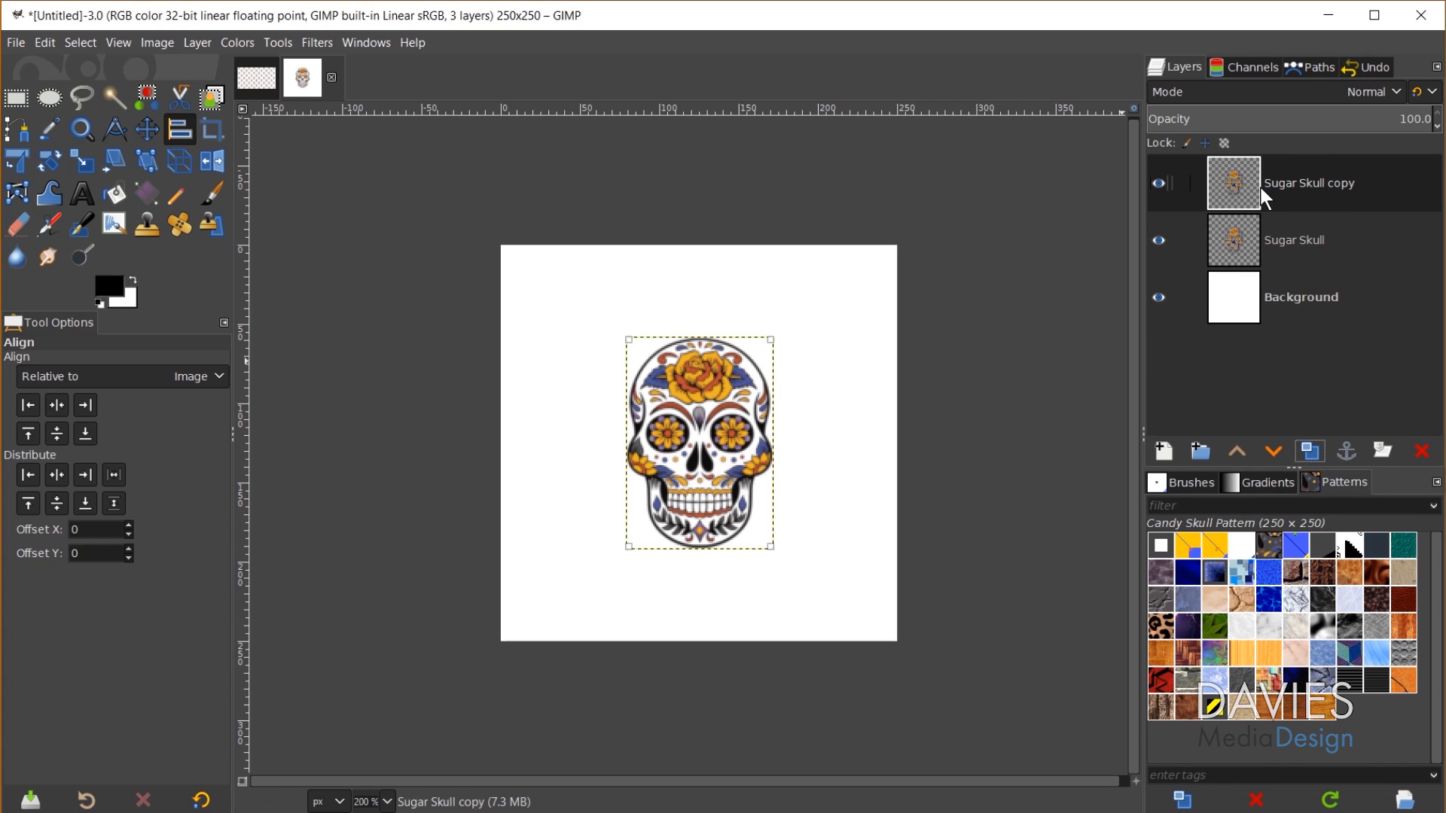
click(196, 42)
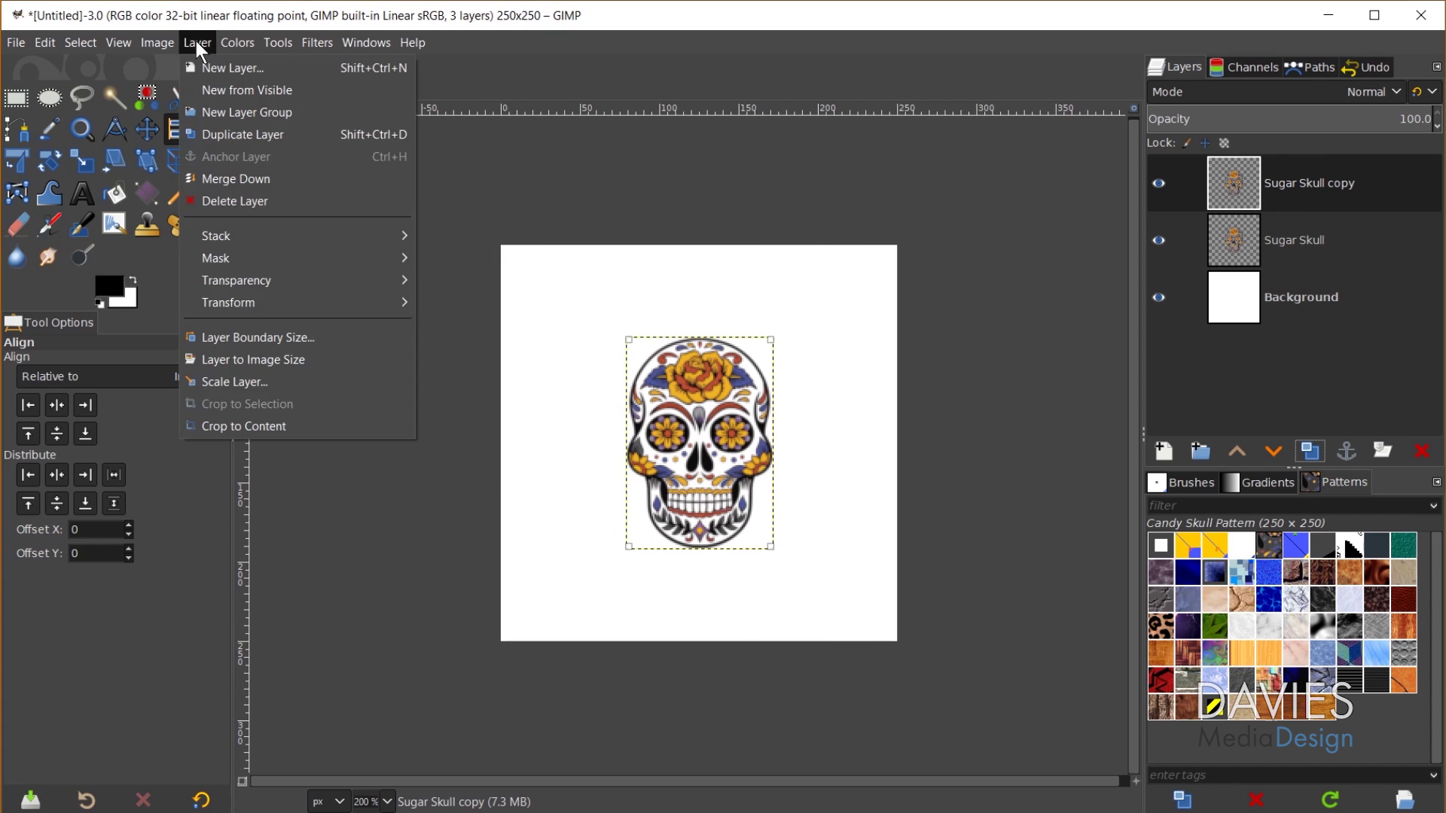
click(232, 349)
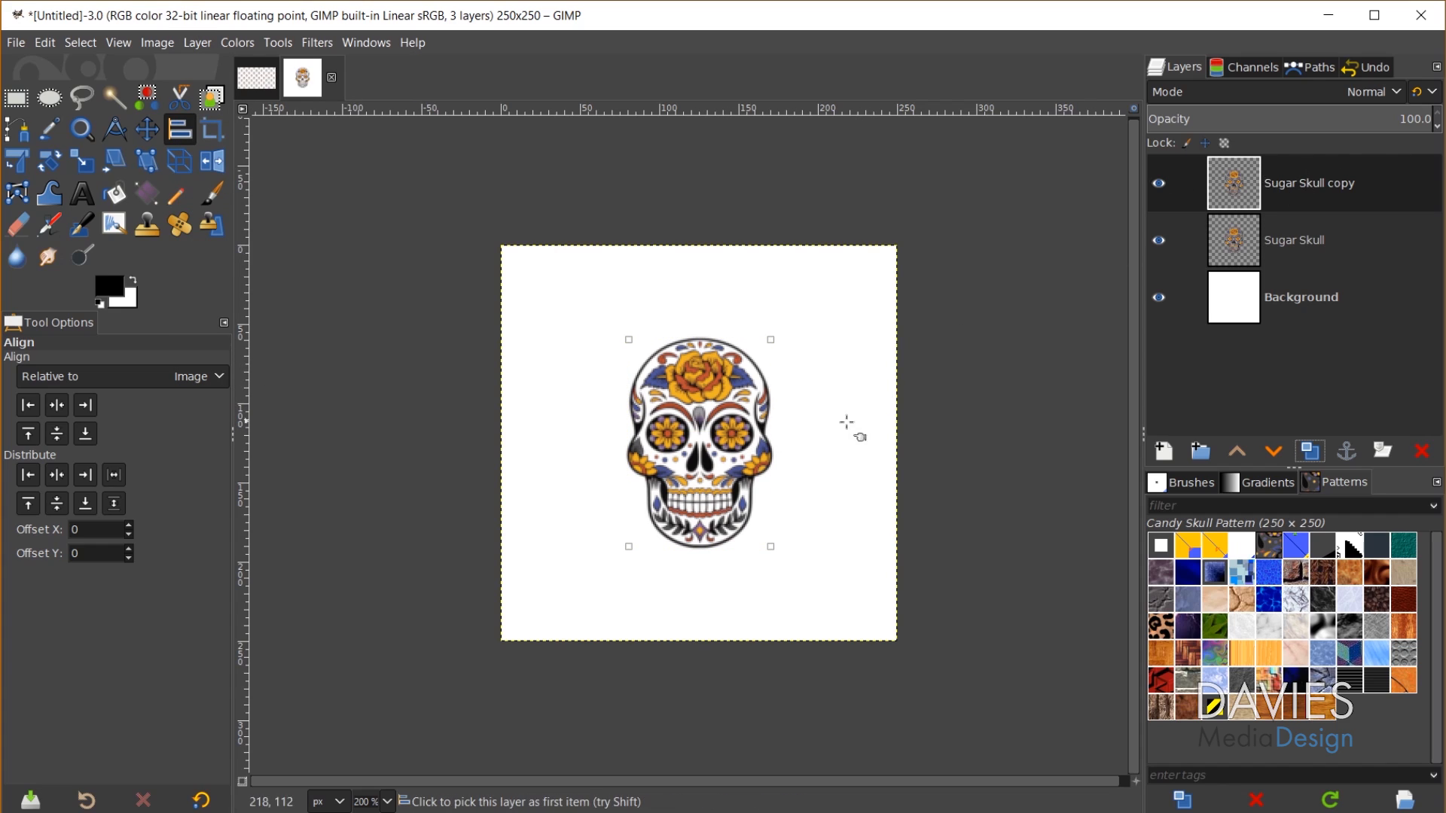
click(196, 42)
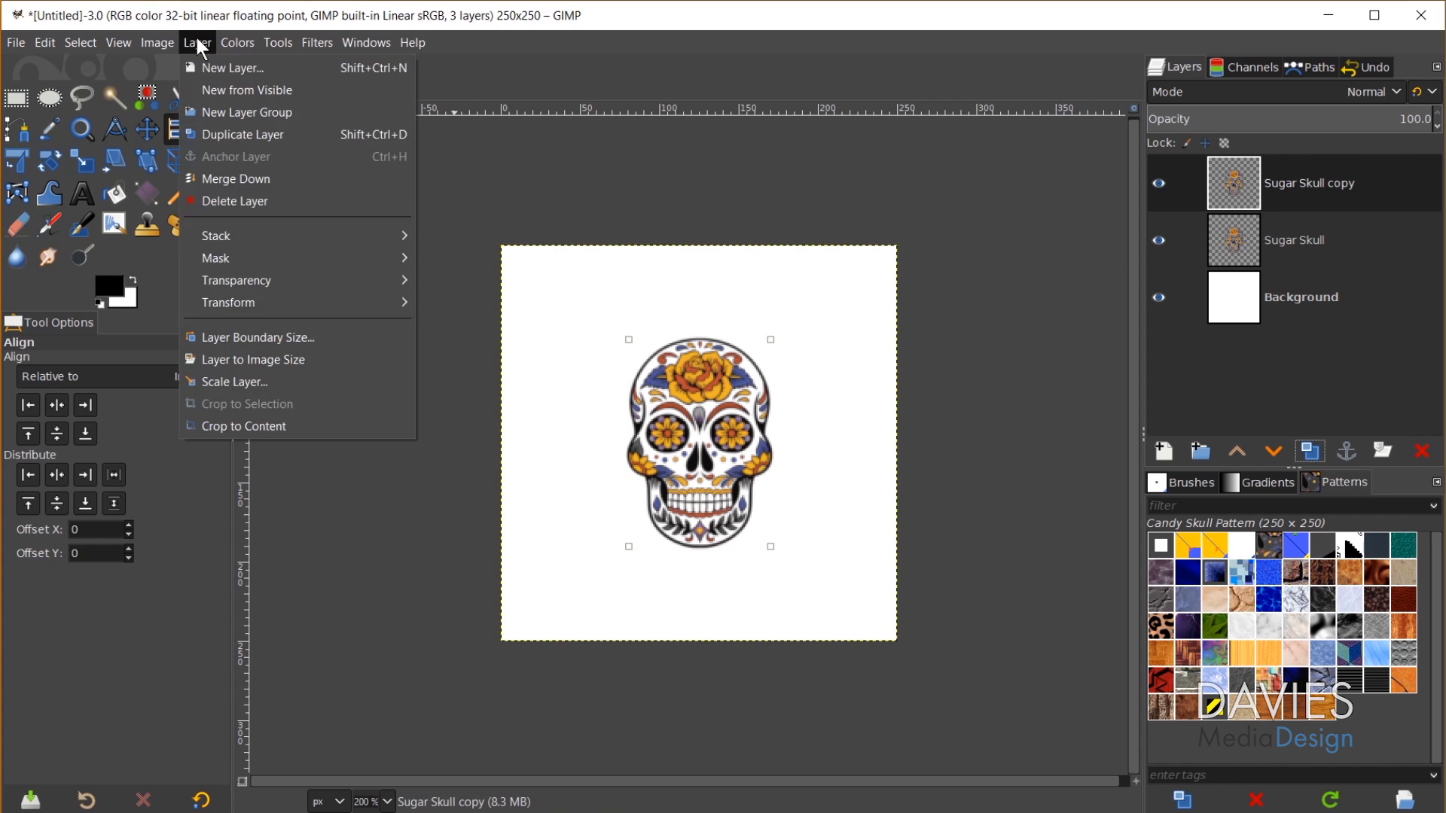
mouse_move(228, 302)
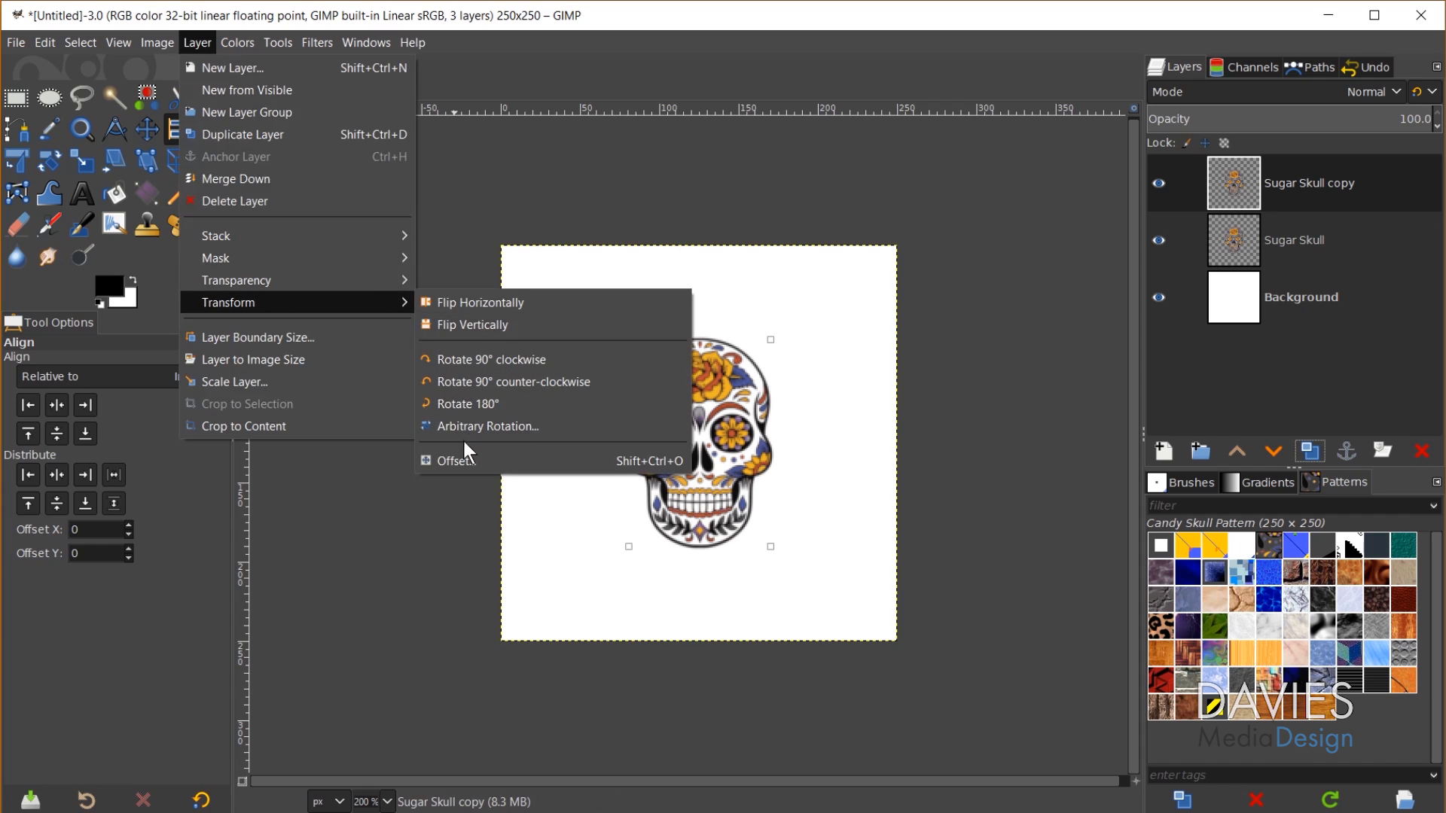
Step: Offset the Sugar Skull copy by width/2, height/2 (125x125) with wrap-around
click(461, 457)
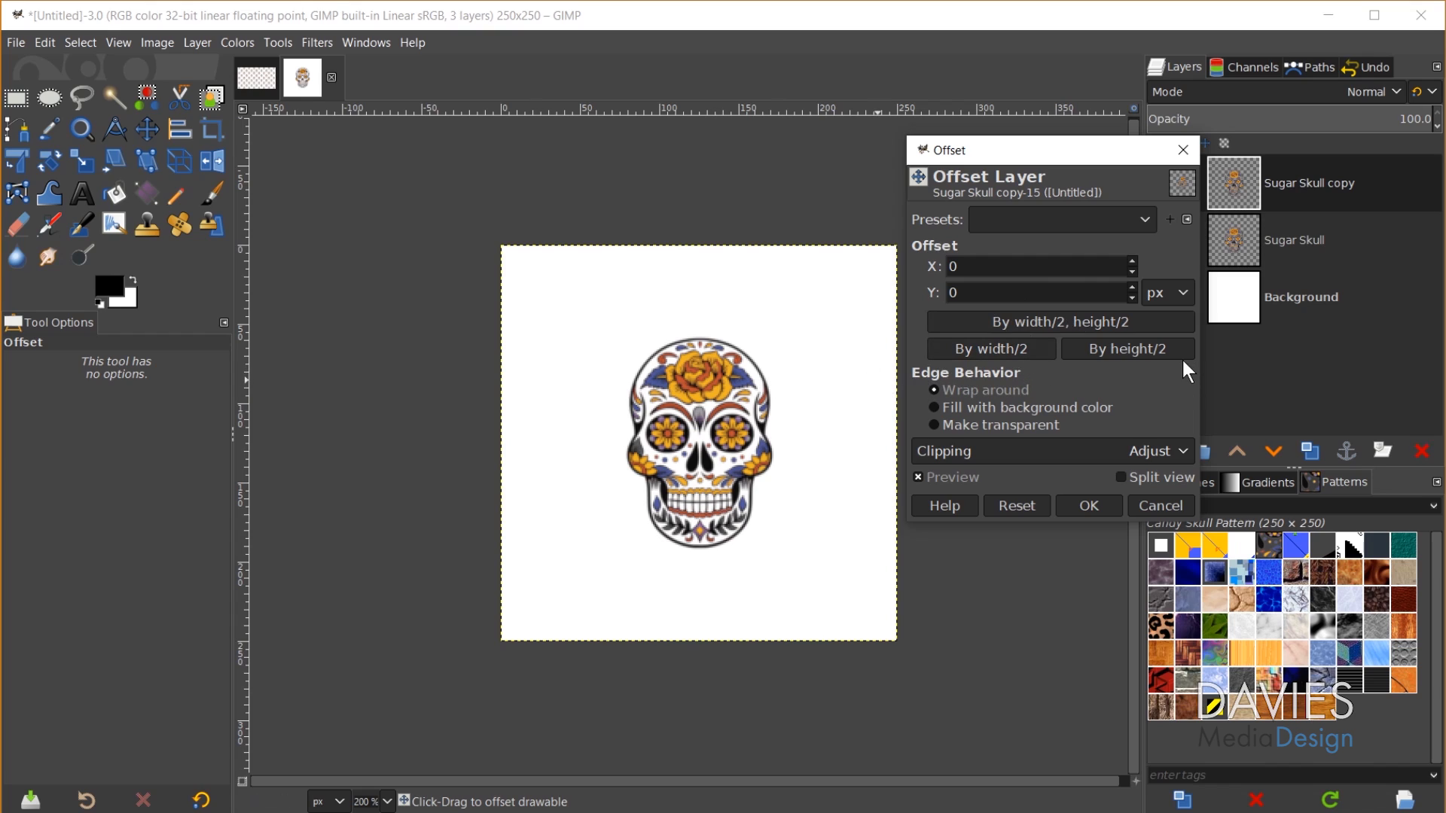
click(1028, 351)
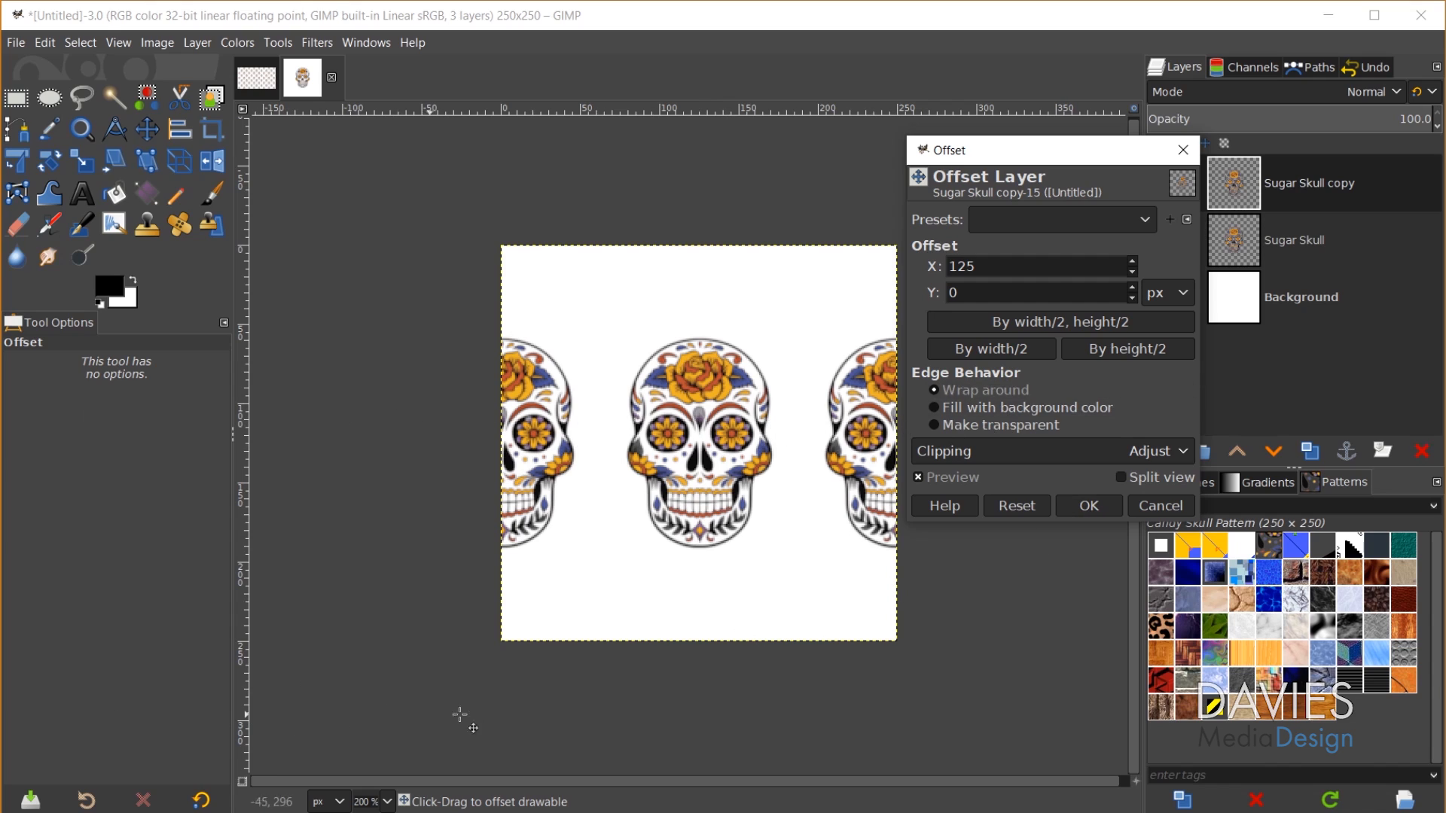
click(1023, 508)
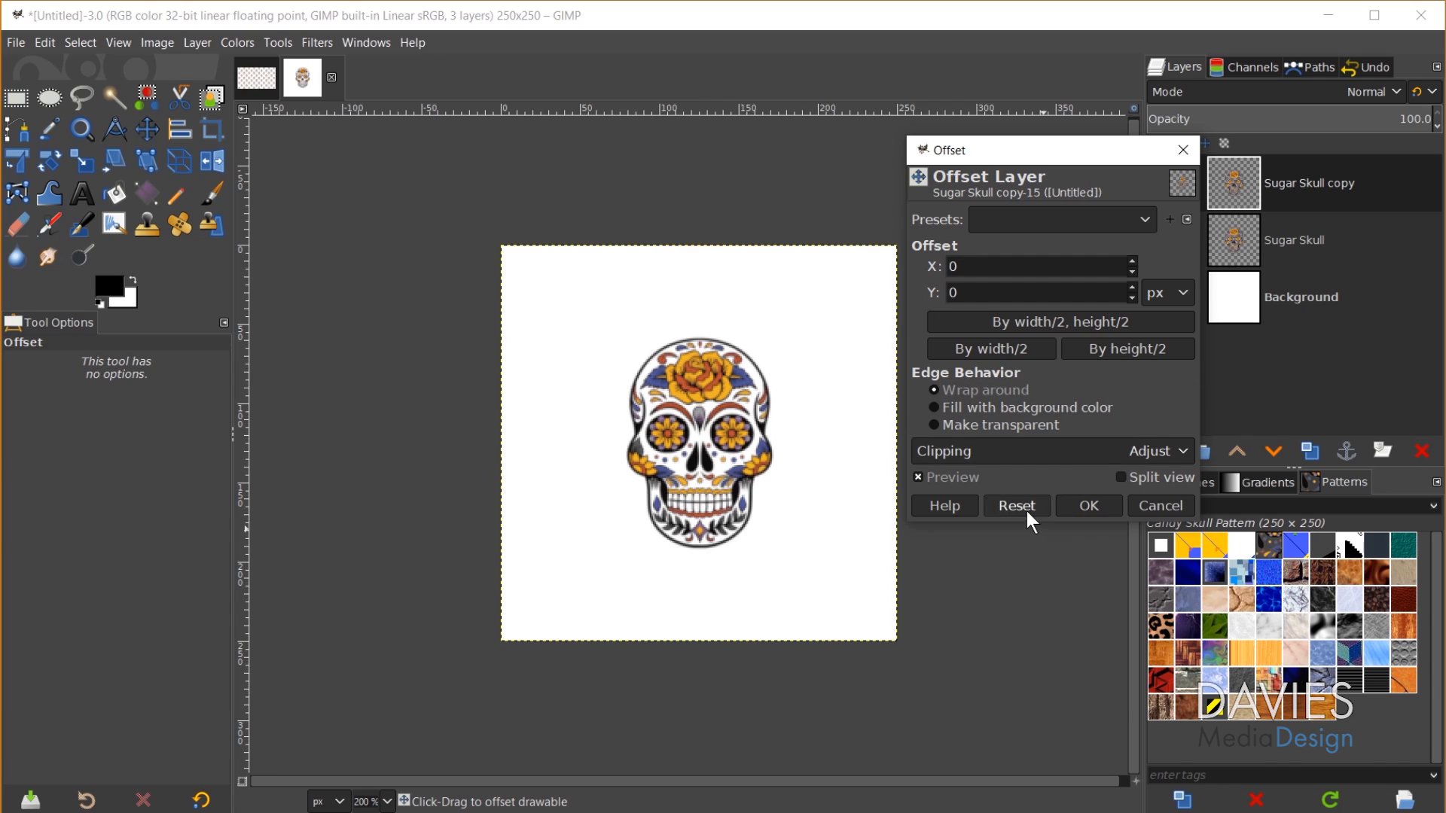
click(1137, 347)
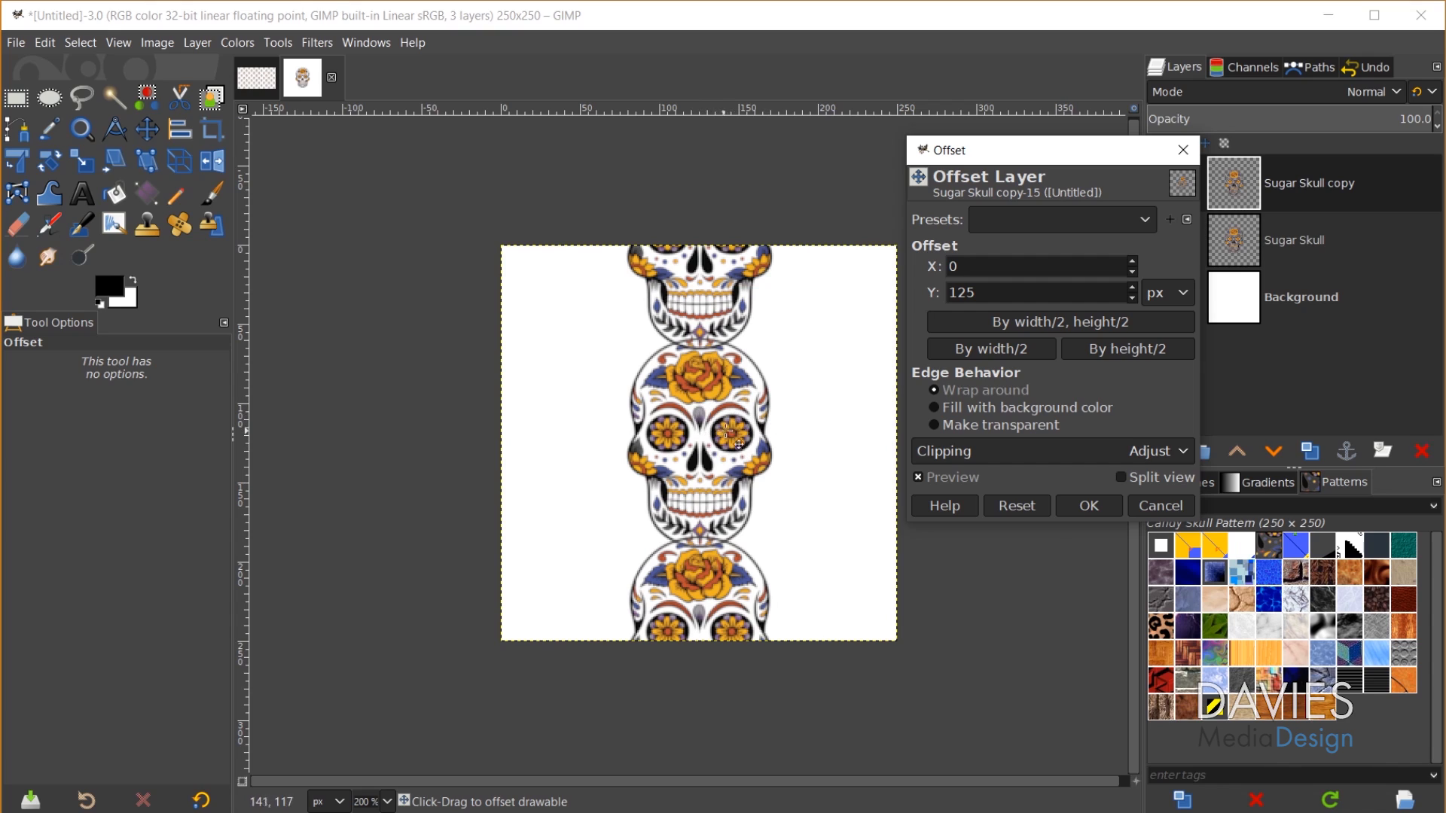
click(1020, 505)
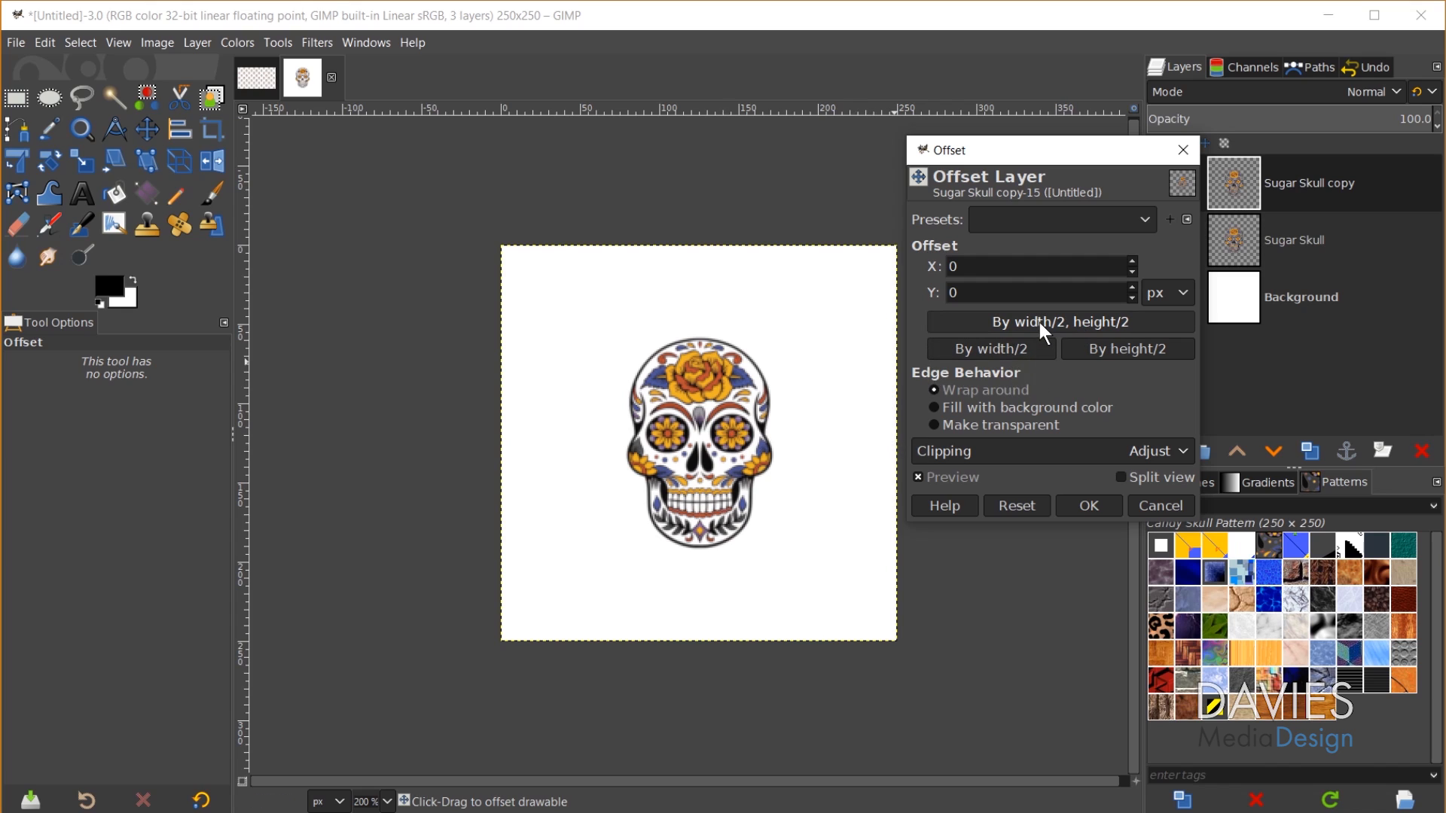
click(1039, 322)
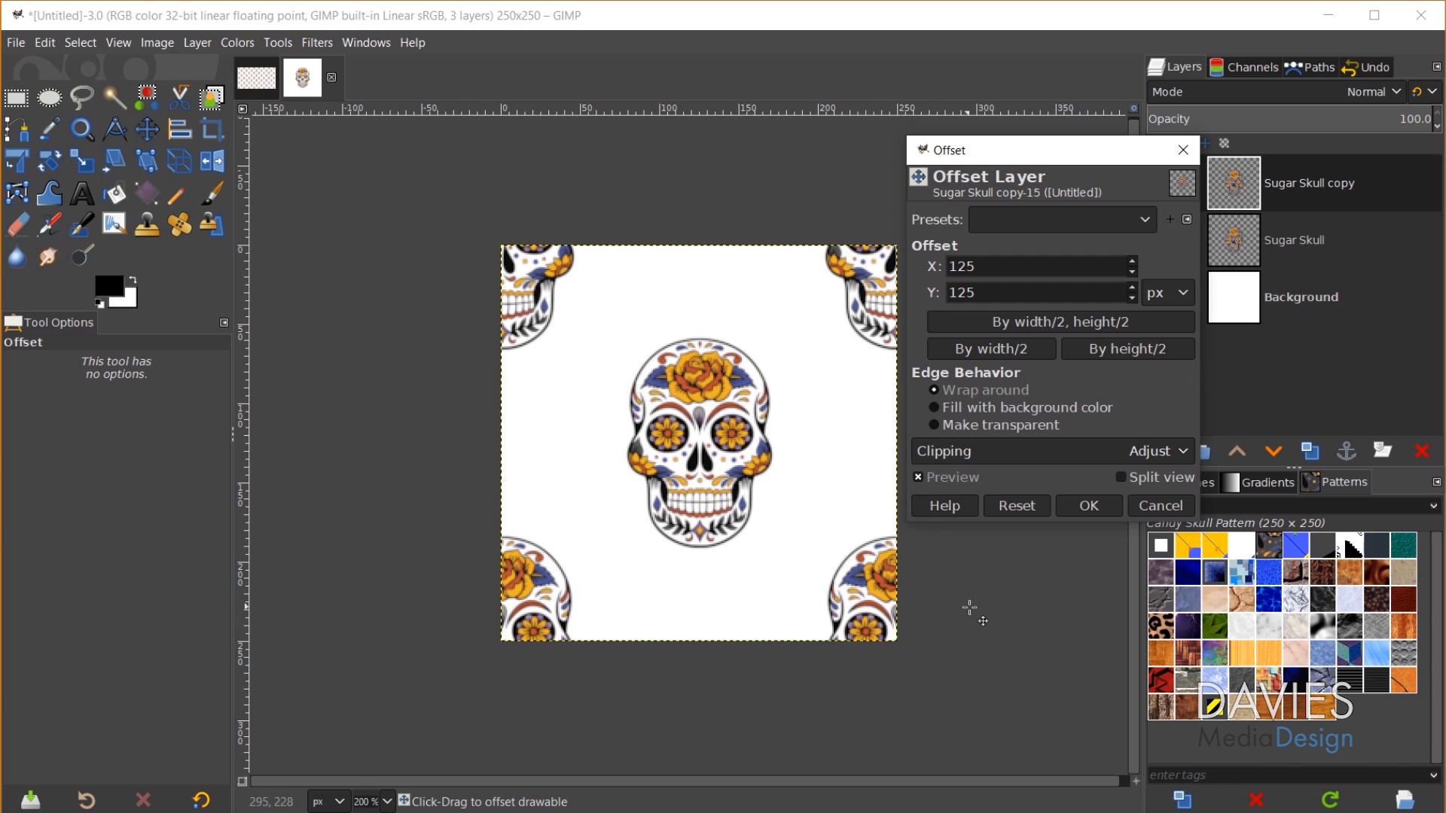
click(1092, 503)
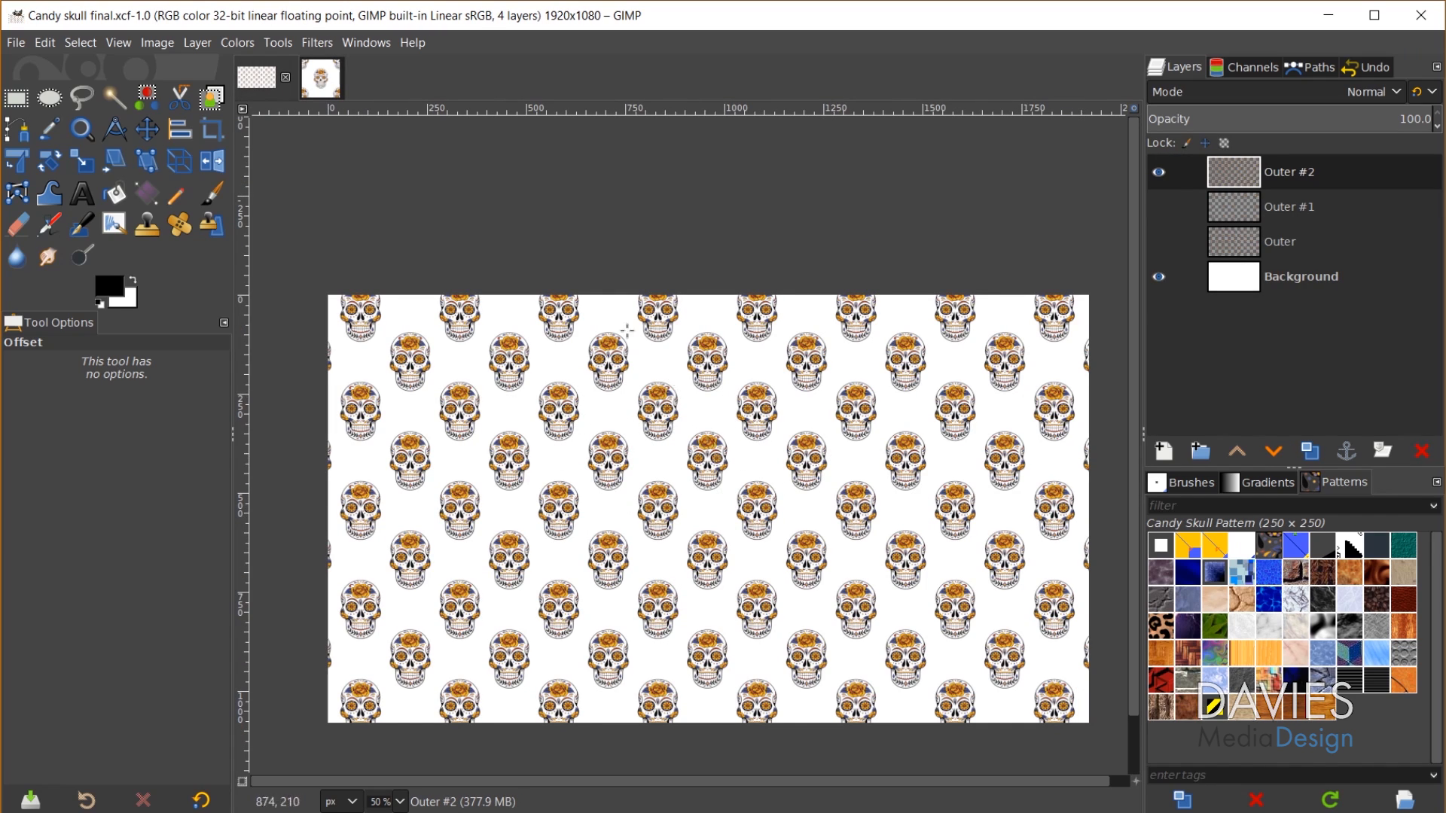
Step: Return to the 250x250 skull image and toggle the Sugar Skull layer's visibility off and on
click(326, 79)
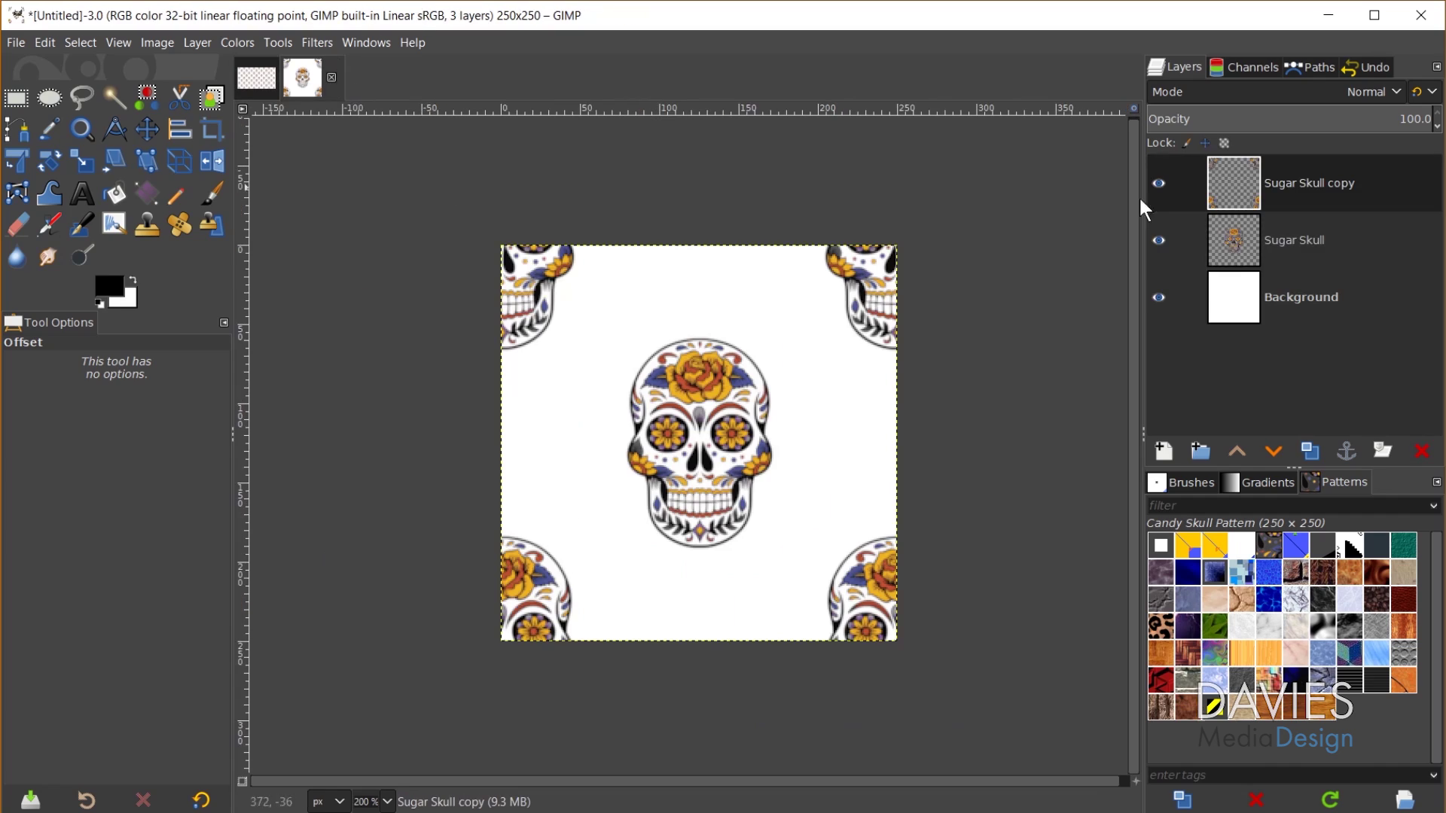
click(1235, 243)
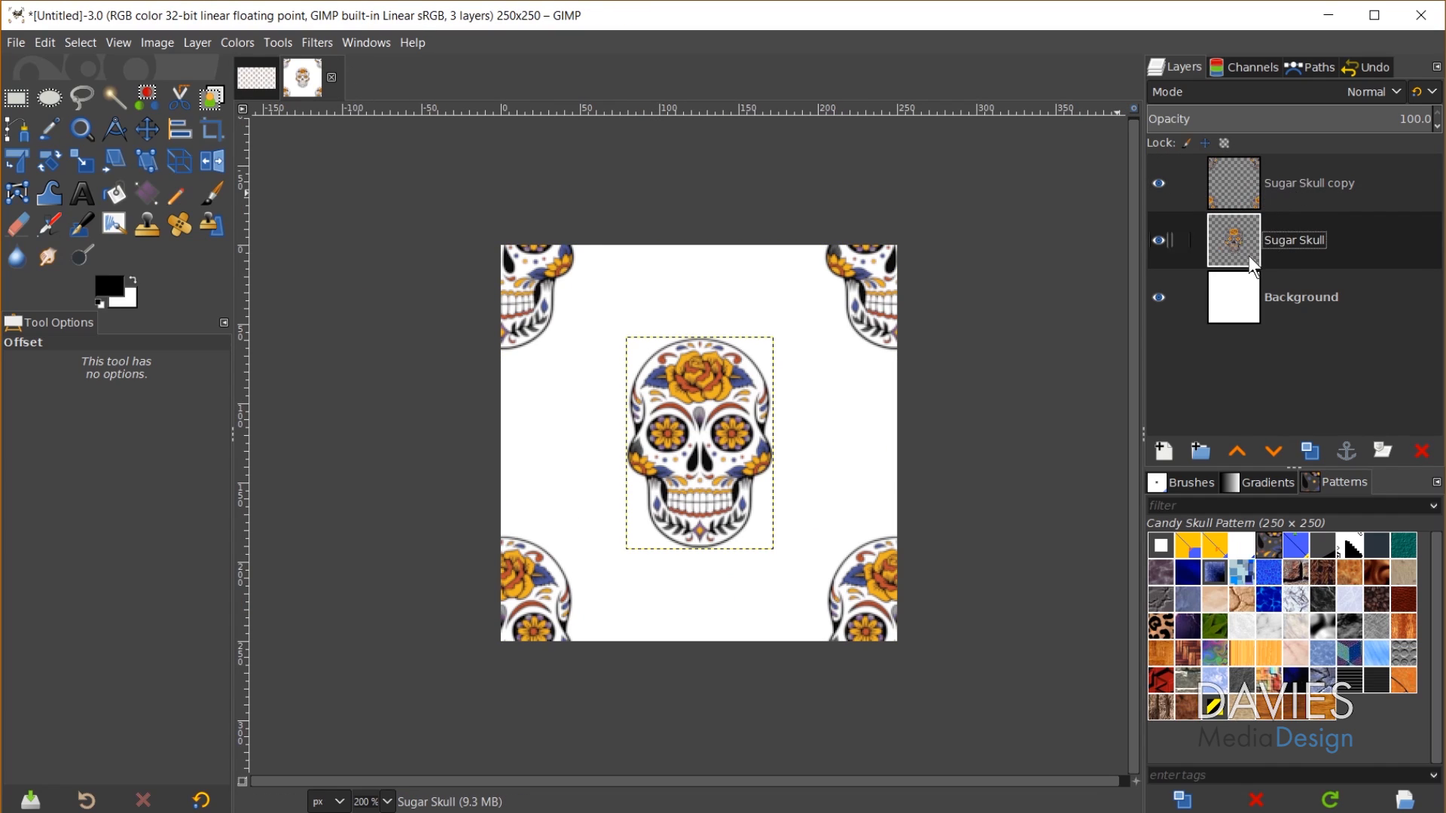
click(1158, 239)
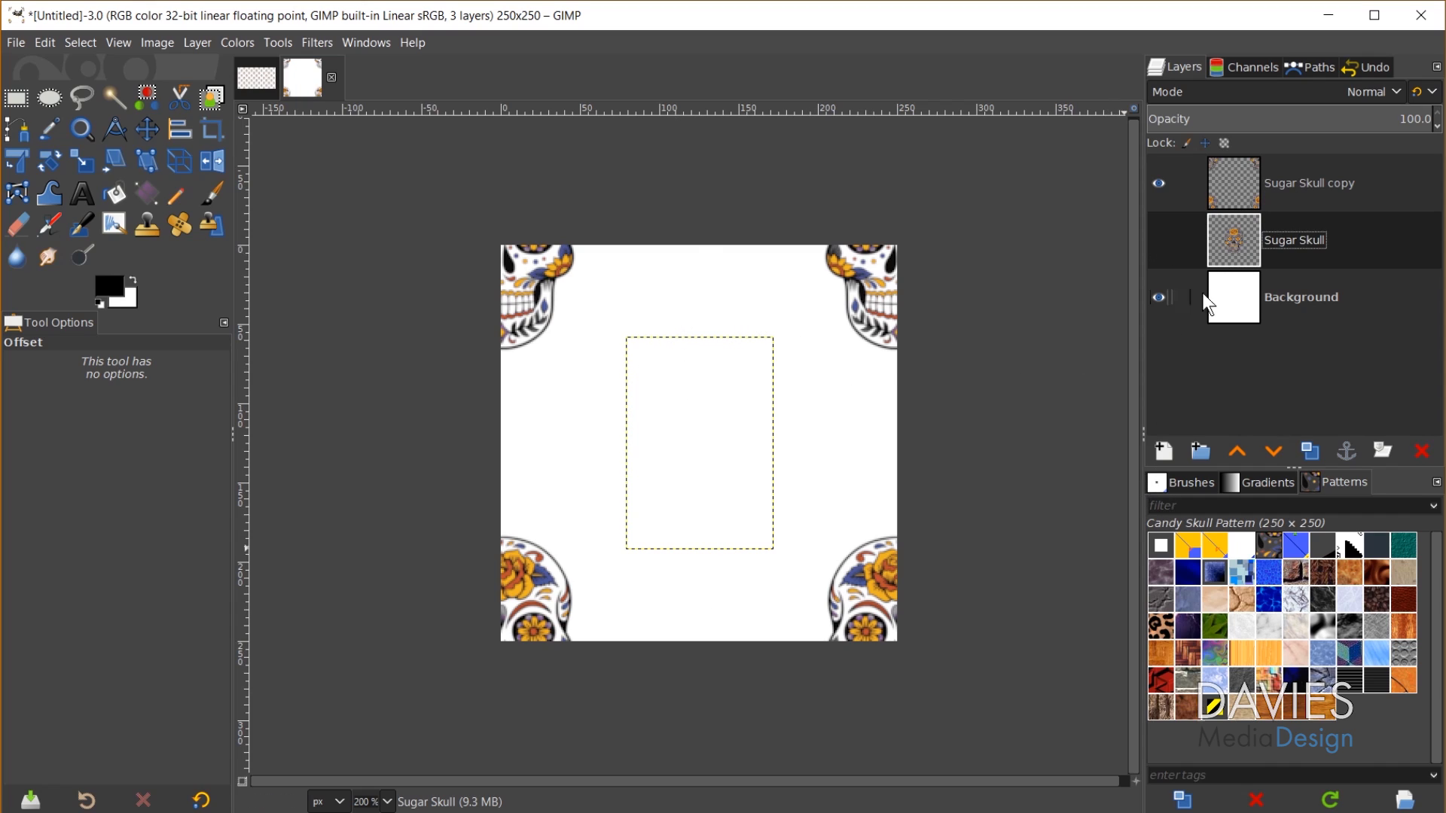
click(1160, 239)
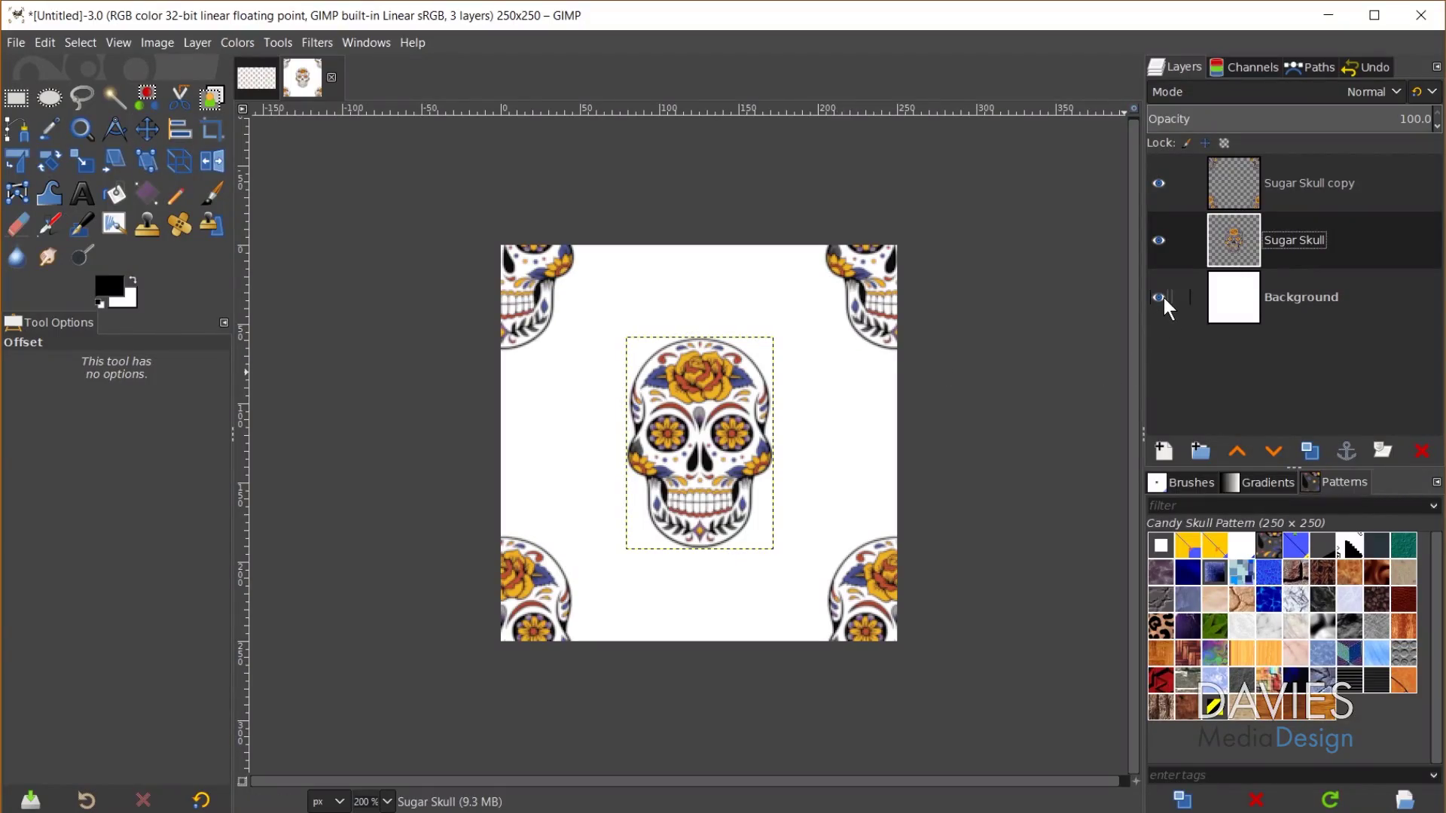
Step: Hide the white Background layer and copy the visible skull tile with Edit > Copy Visible
click(1159, 297)
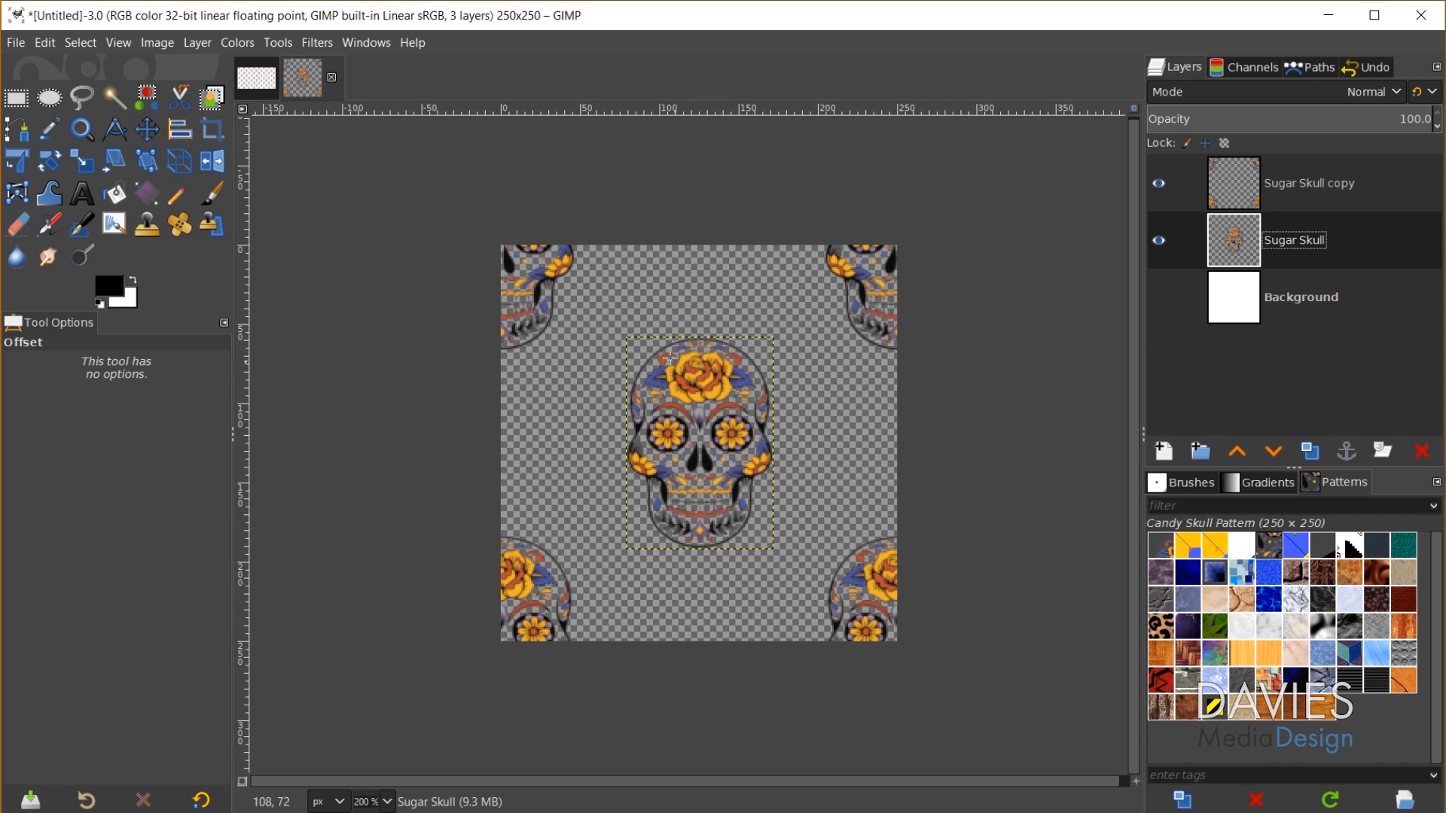
click(46, 42)
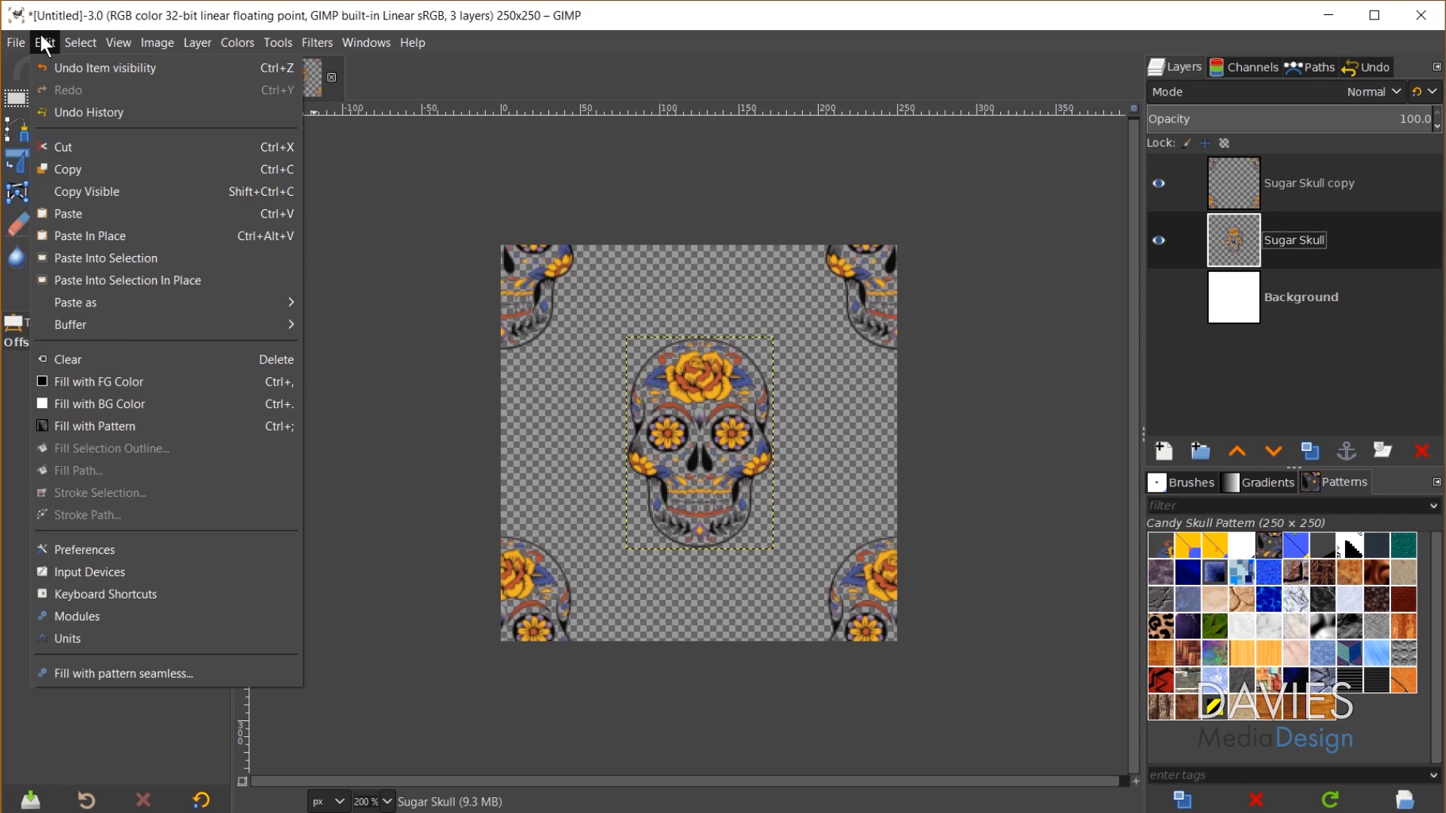
click(85, 191)
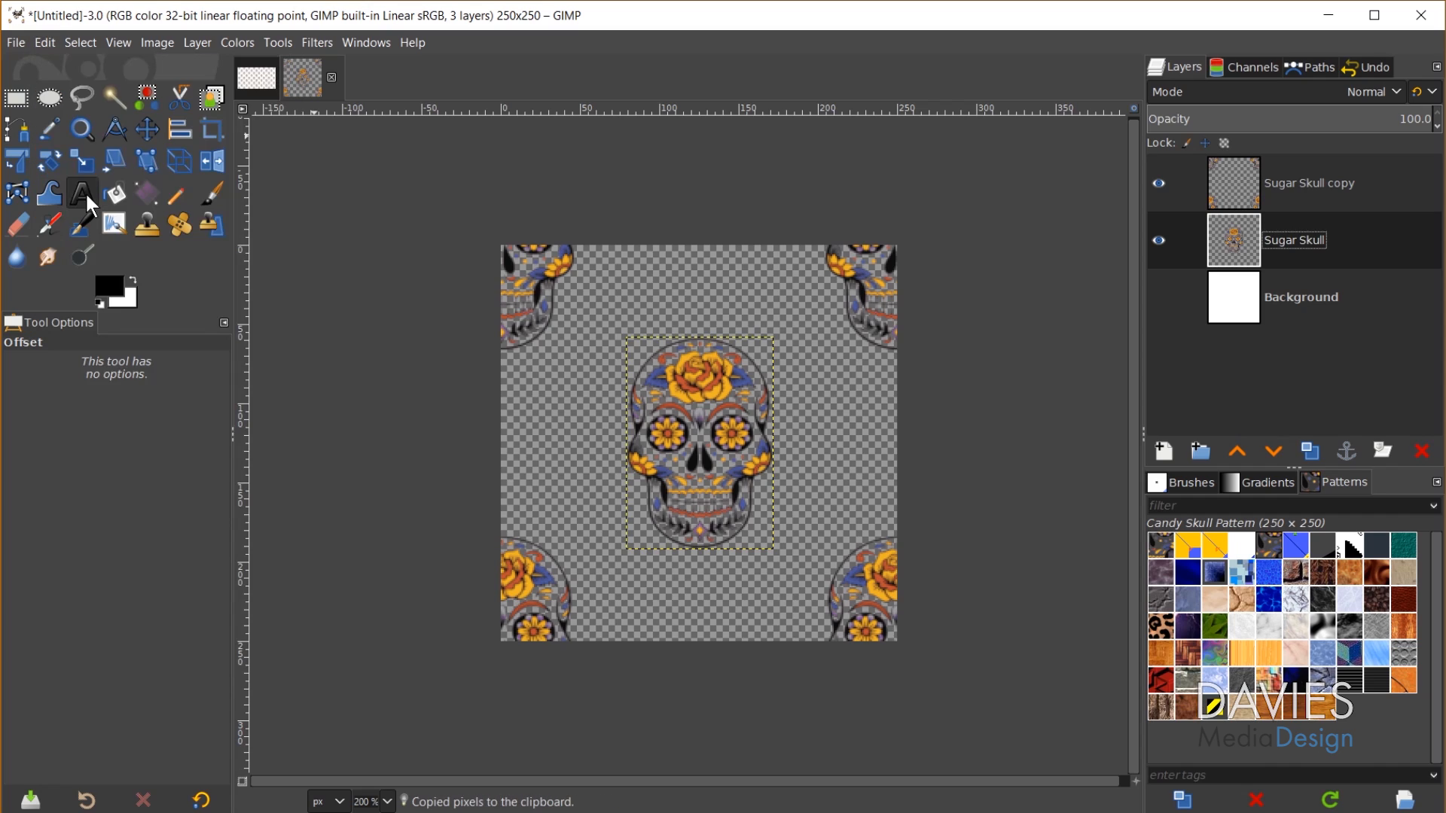
click(16, 43)
Step: Create a new 1920x1080 white image and zoom out to see the whole canvas
click(35, 67)
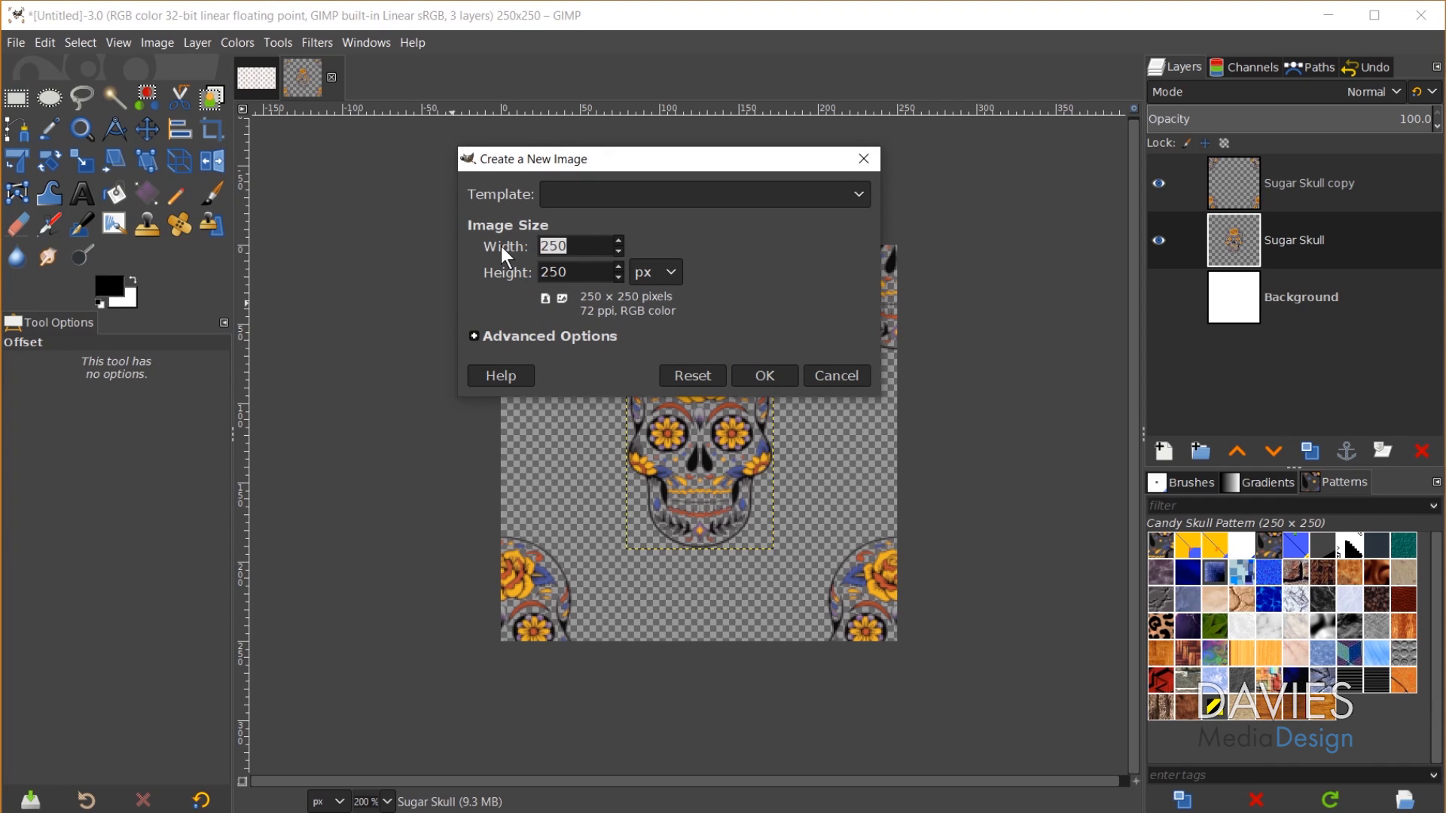
text(19210)
key(Tab)
text(1080)
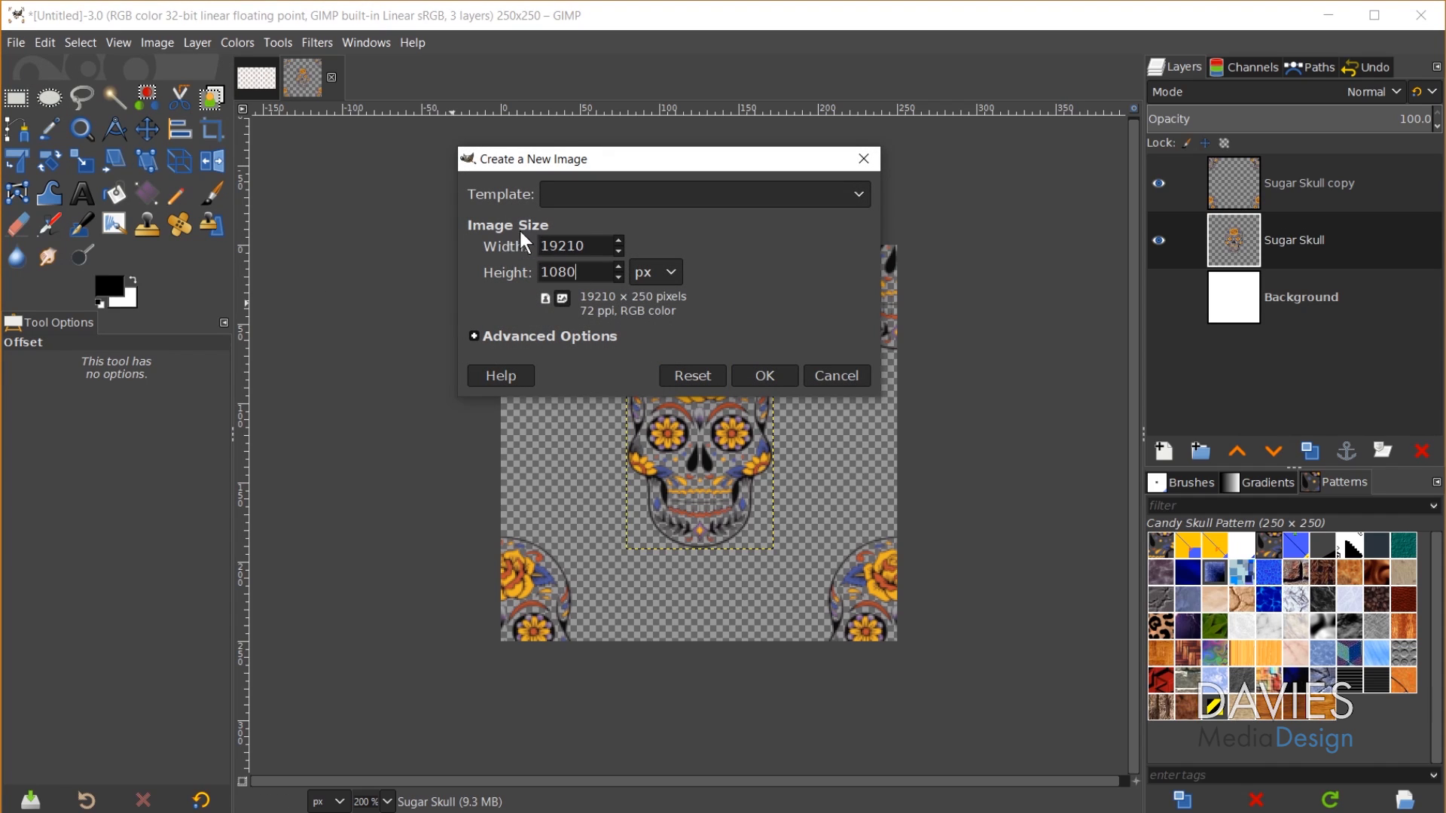
click(574, 246)
key(BackSpace)
click(765, 376)
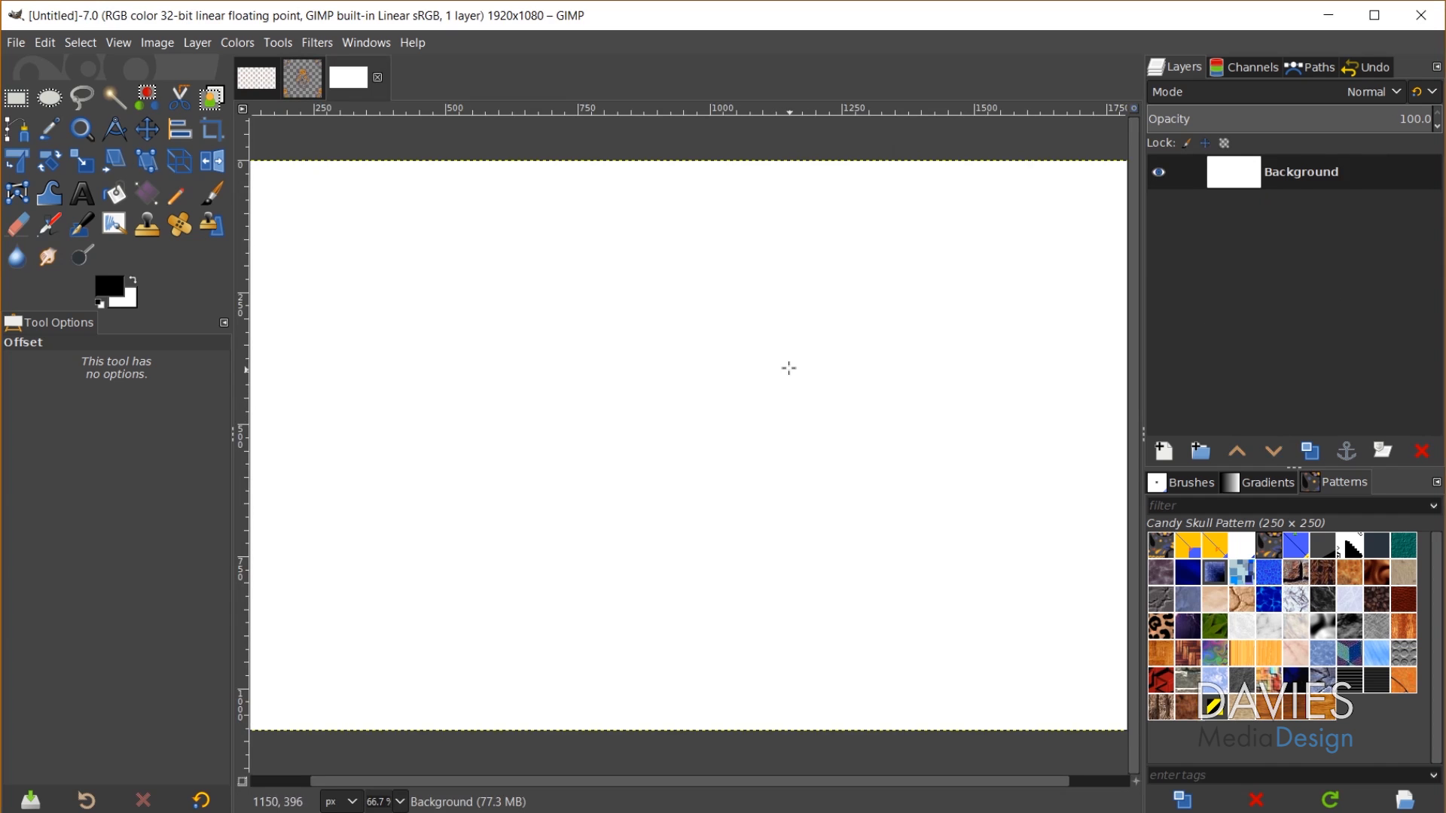
key(minus)
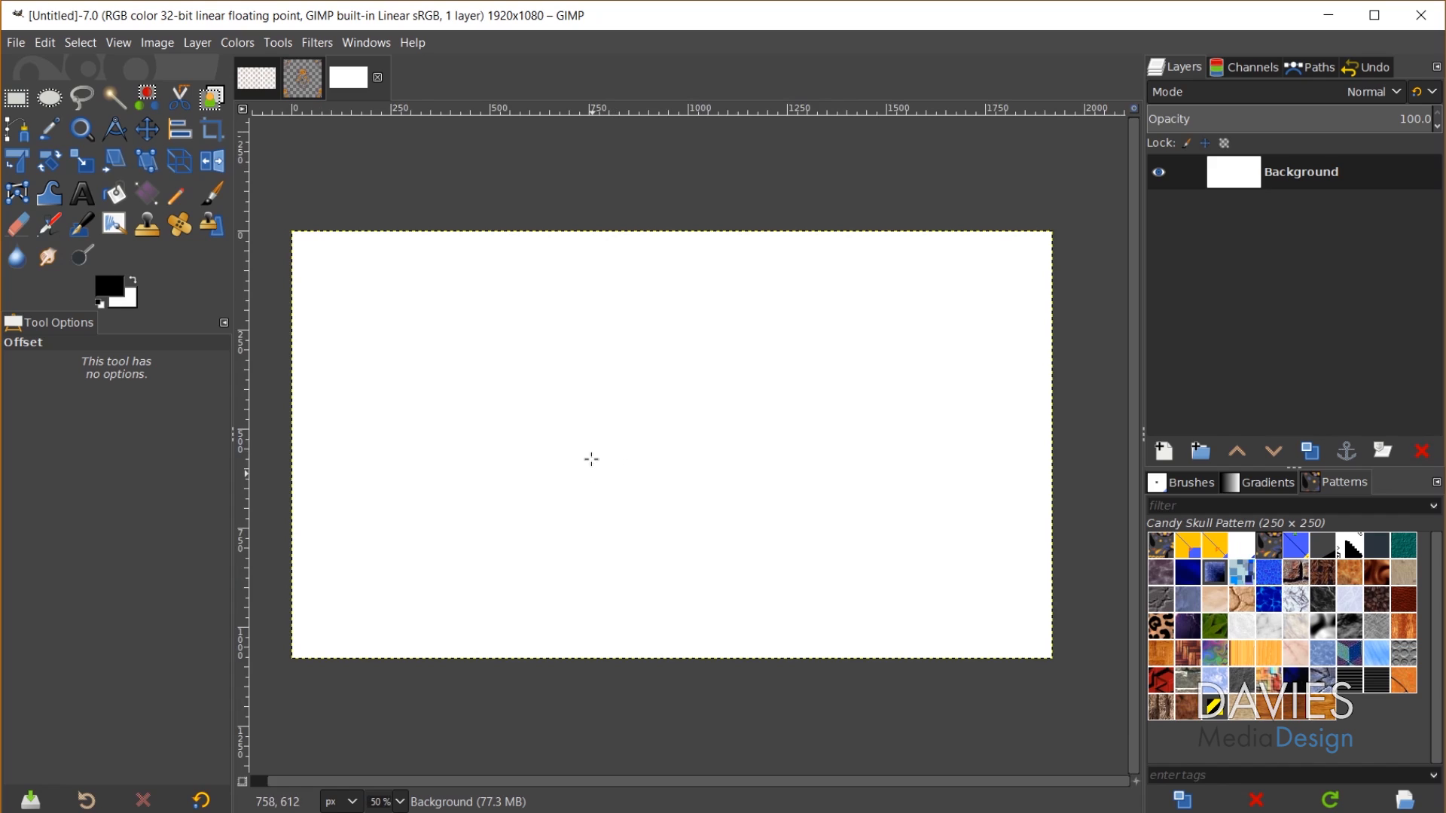
Step: Bucket-fill the canvas with the clipboard skull tile as a pattern fill
key(shift+b)
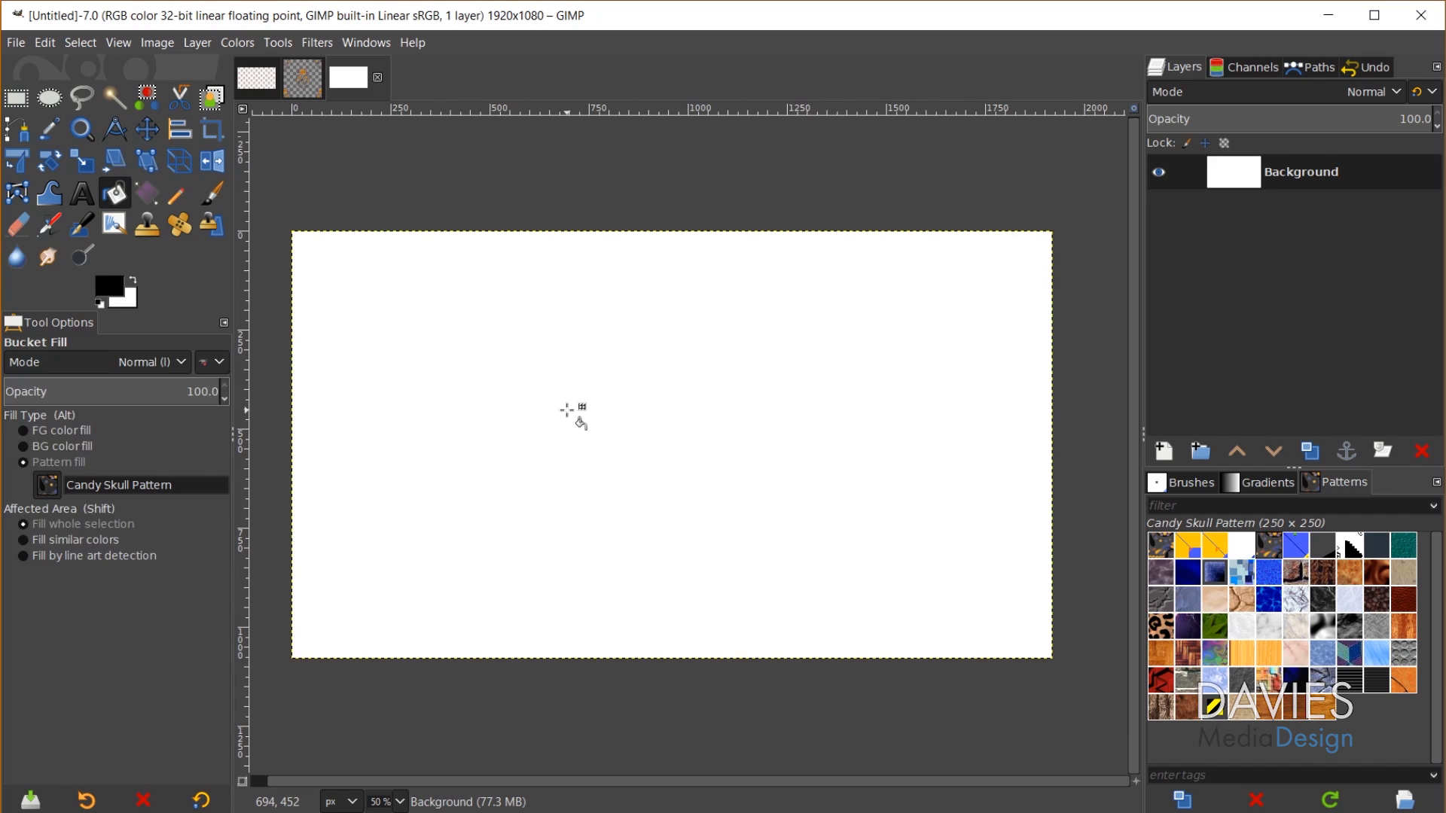
click(23, 463)
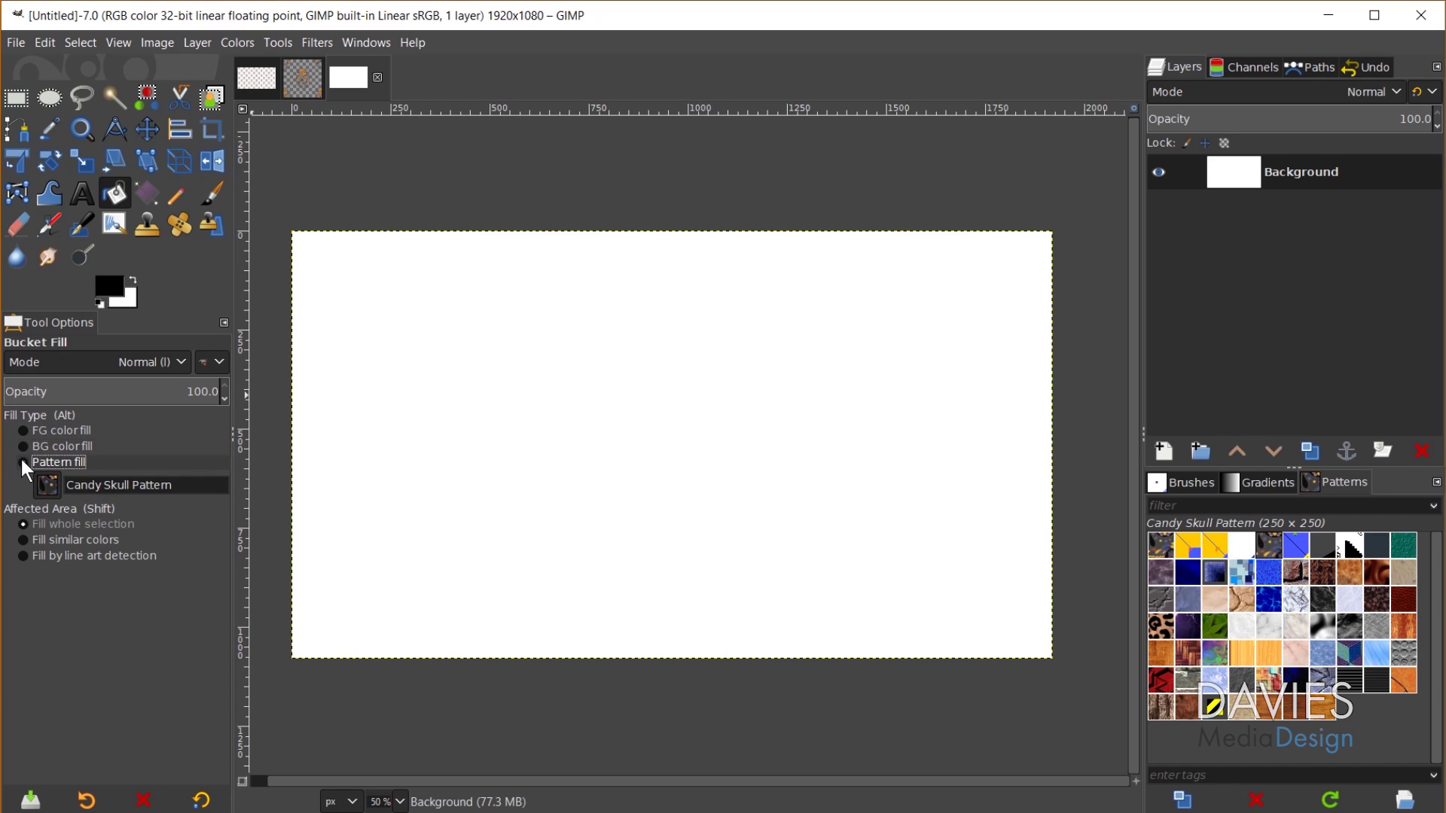
click(1163, 546)
click(1163, 548)
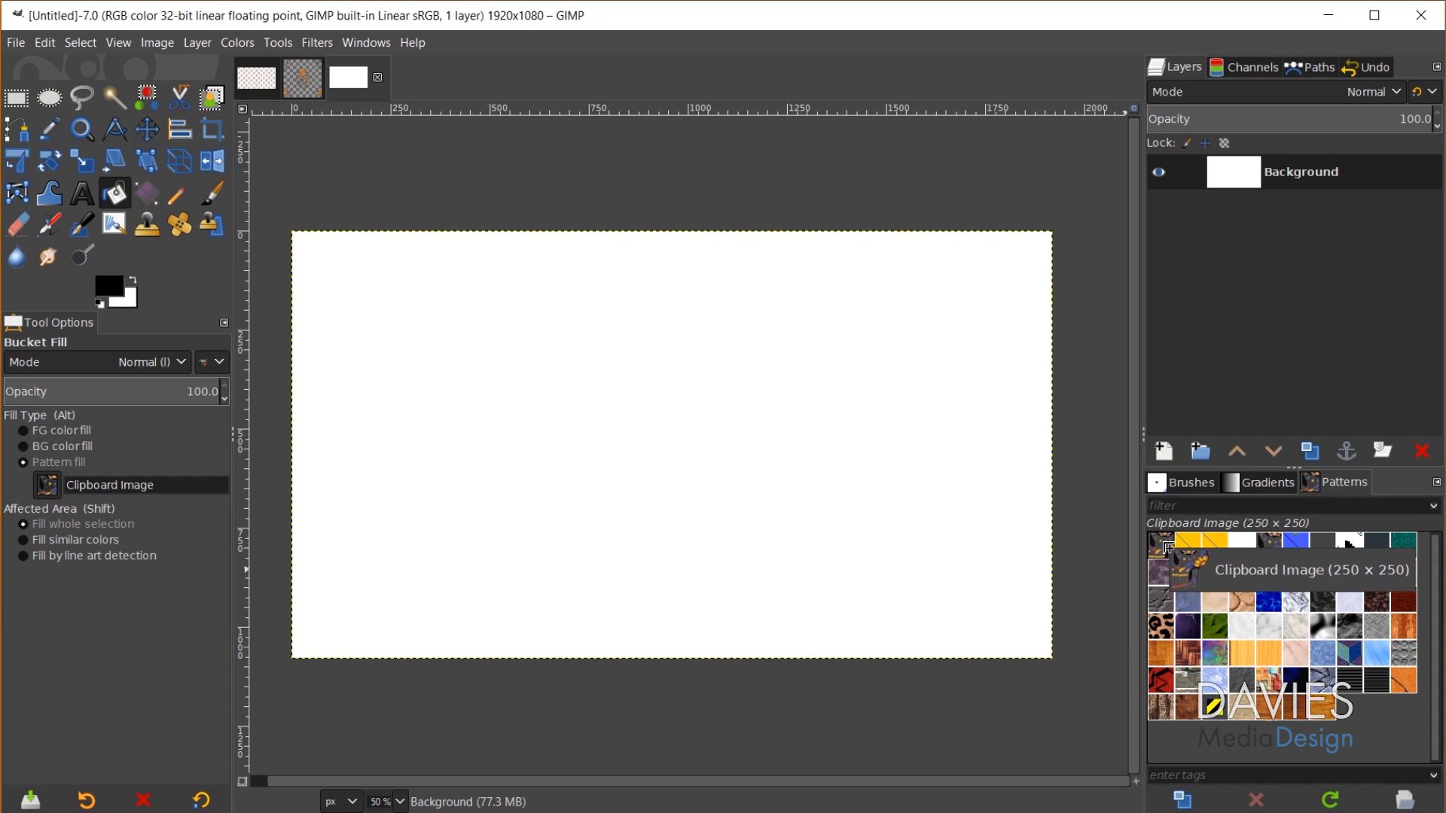
click(1163, 548)
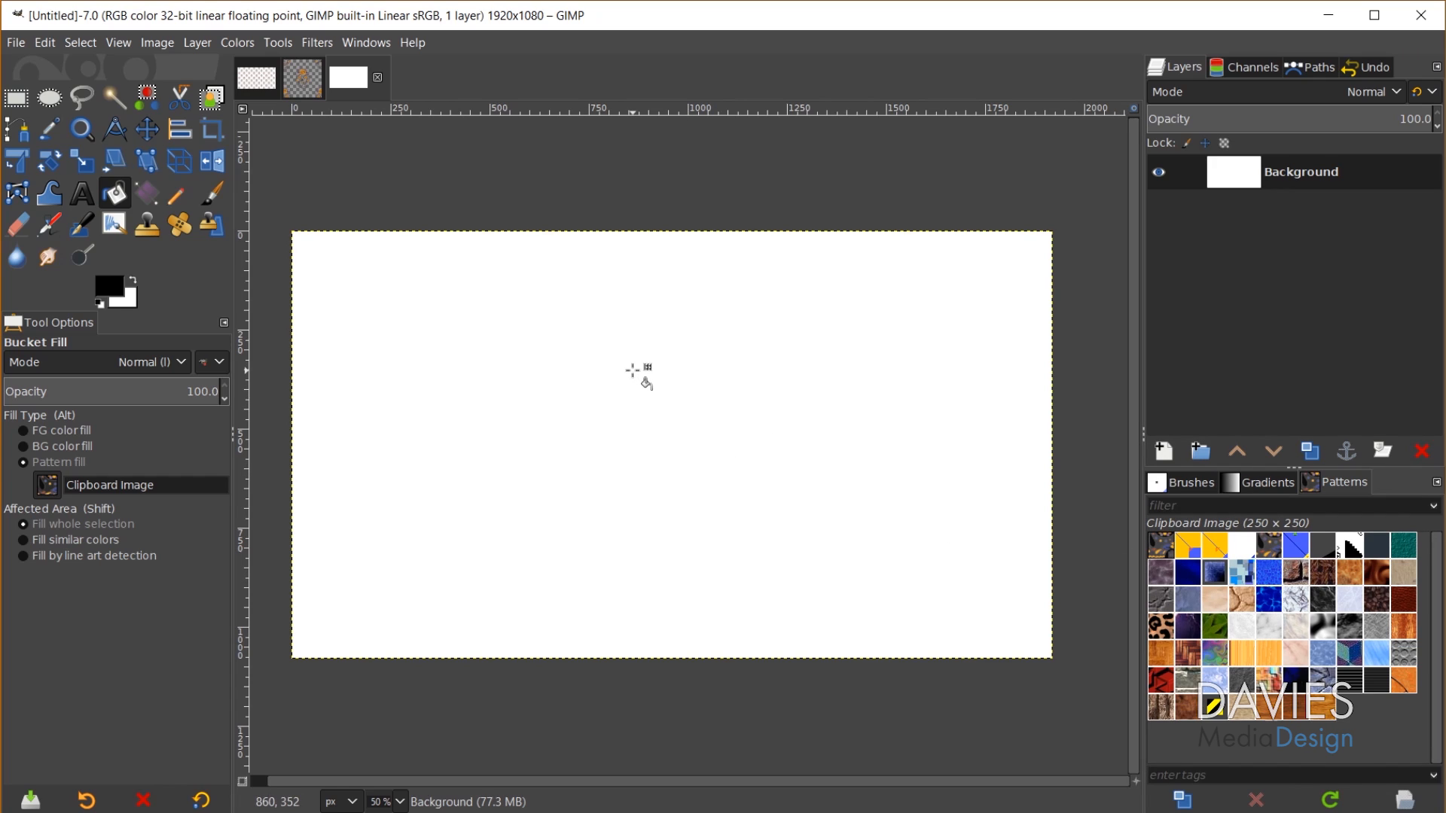
click(638, 372)
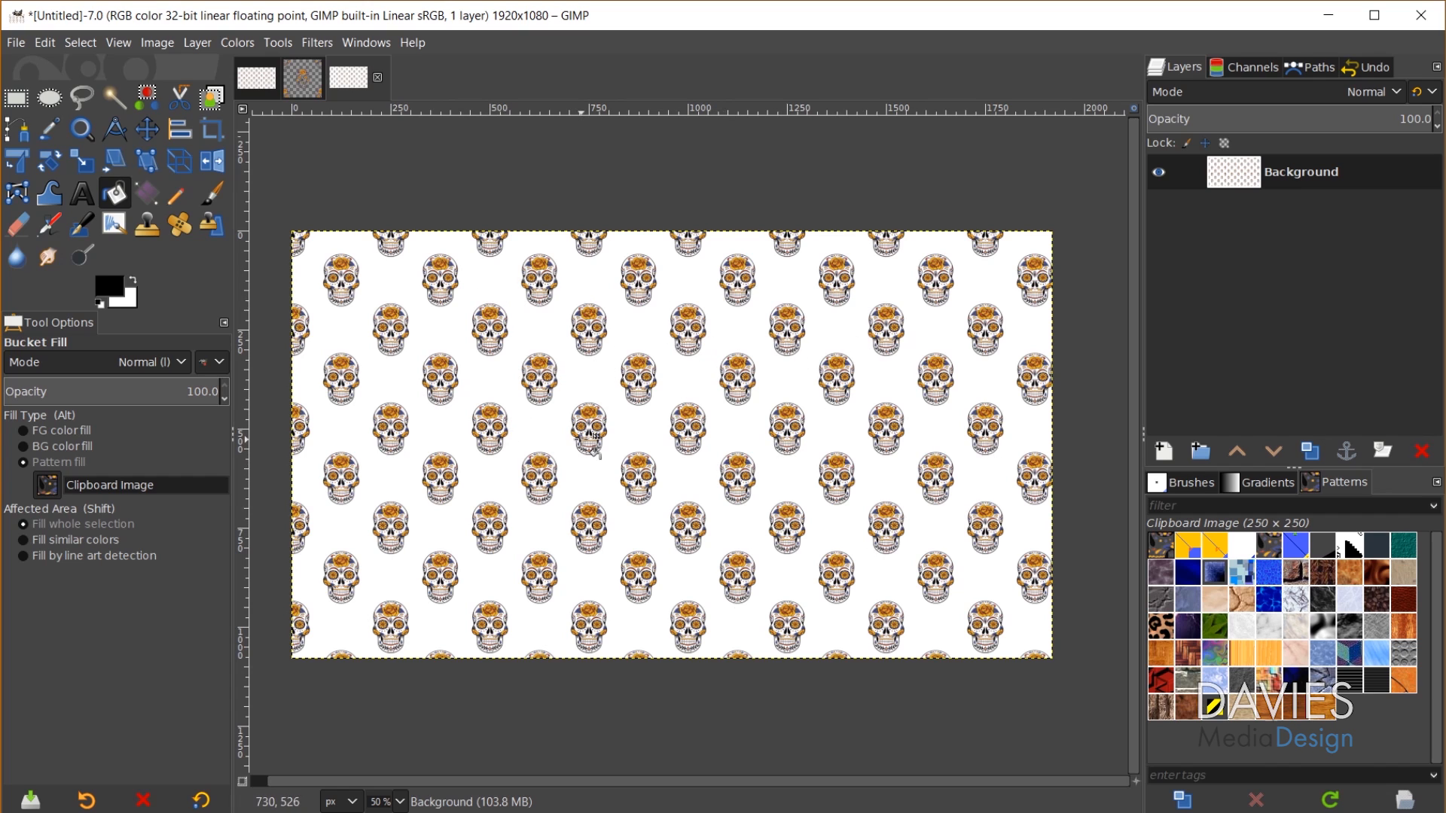
Step: Undo the pattern fill and return to the 250x250 sugar skull tile image
key(ctrl+z)
click(301, 81)
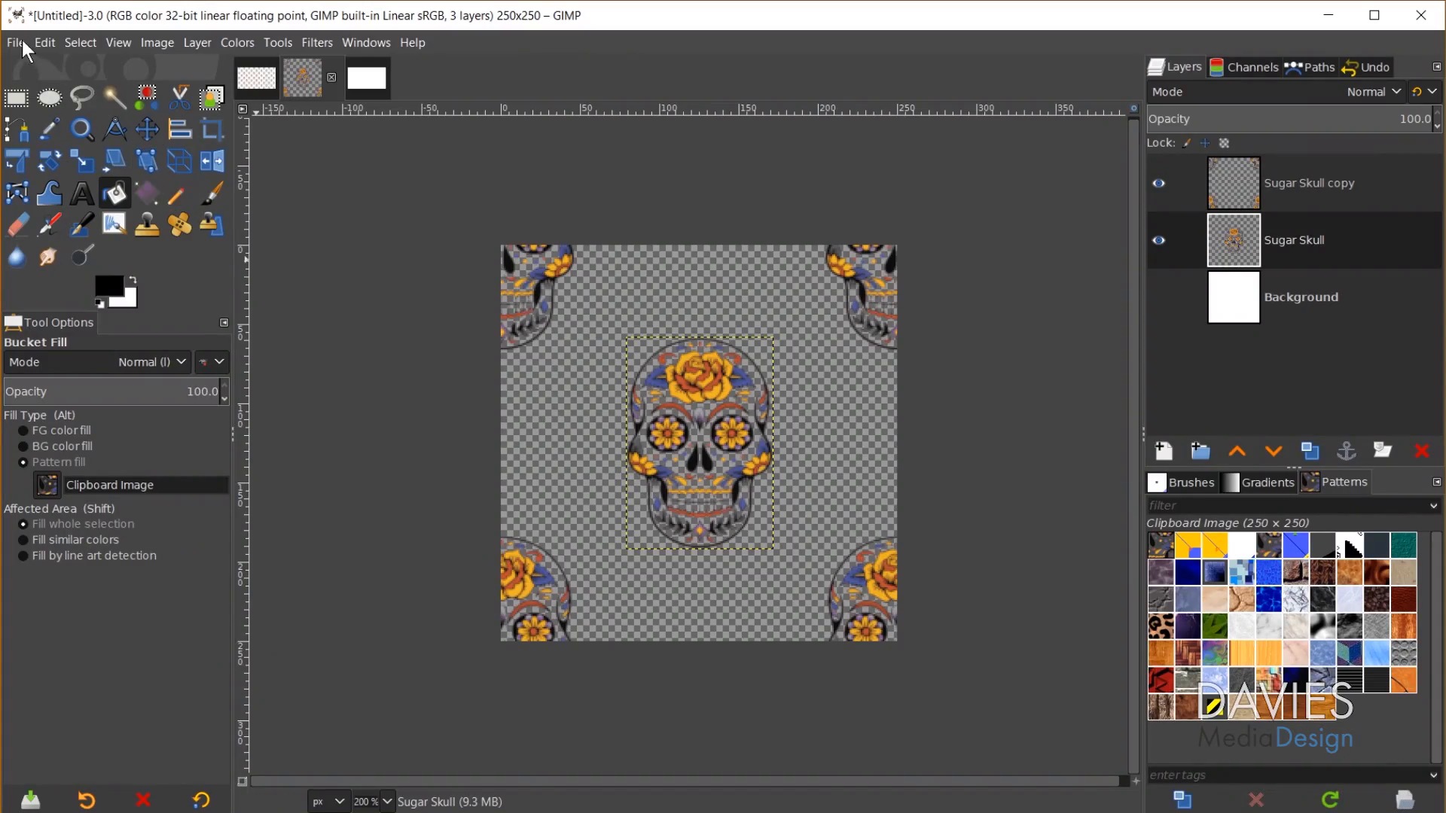
Step: Start Export As and browse to DATA (D:) > Photos > GIMP Photos
click(21, 41)
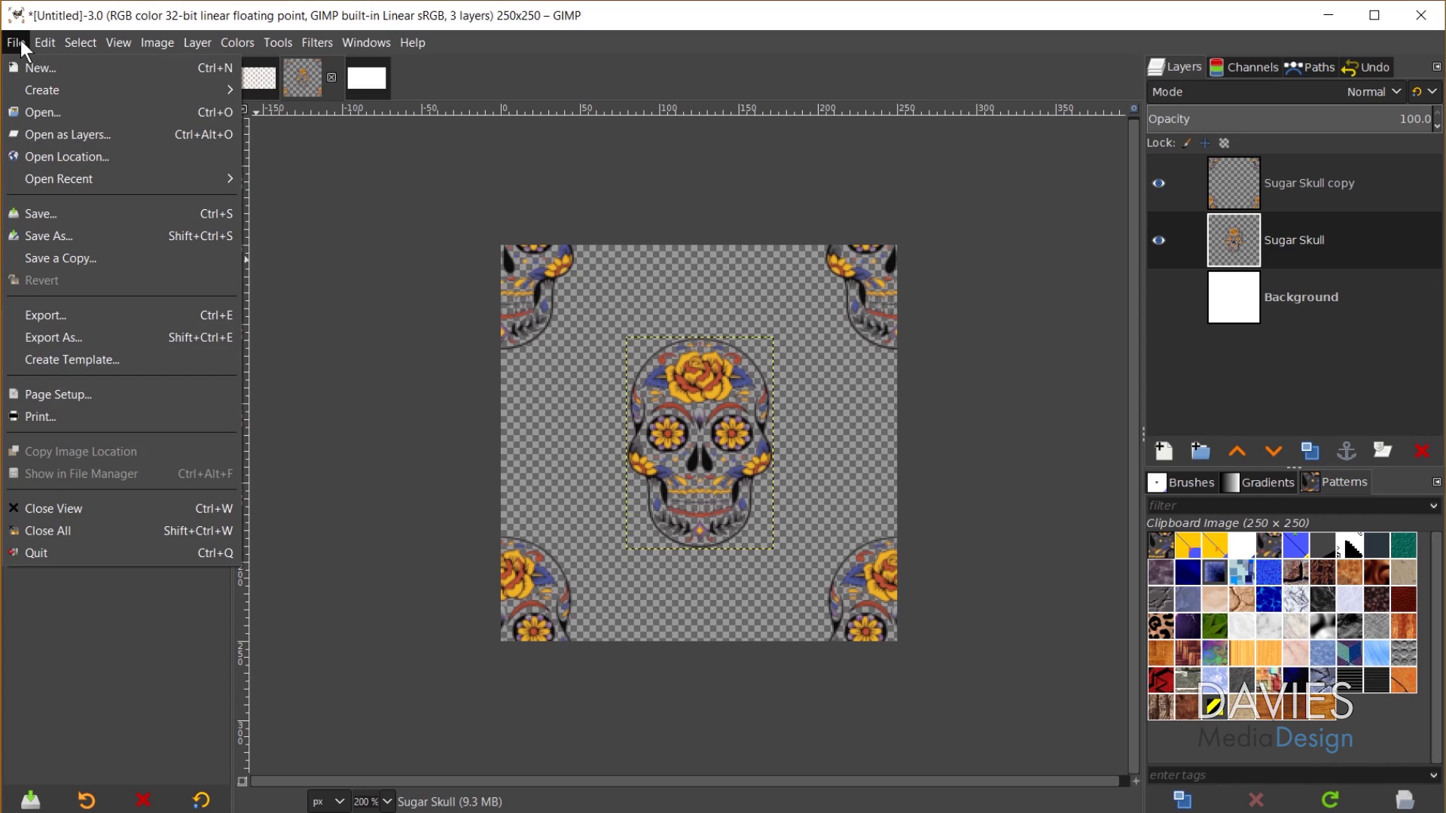
click(69, 338)
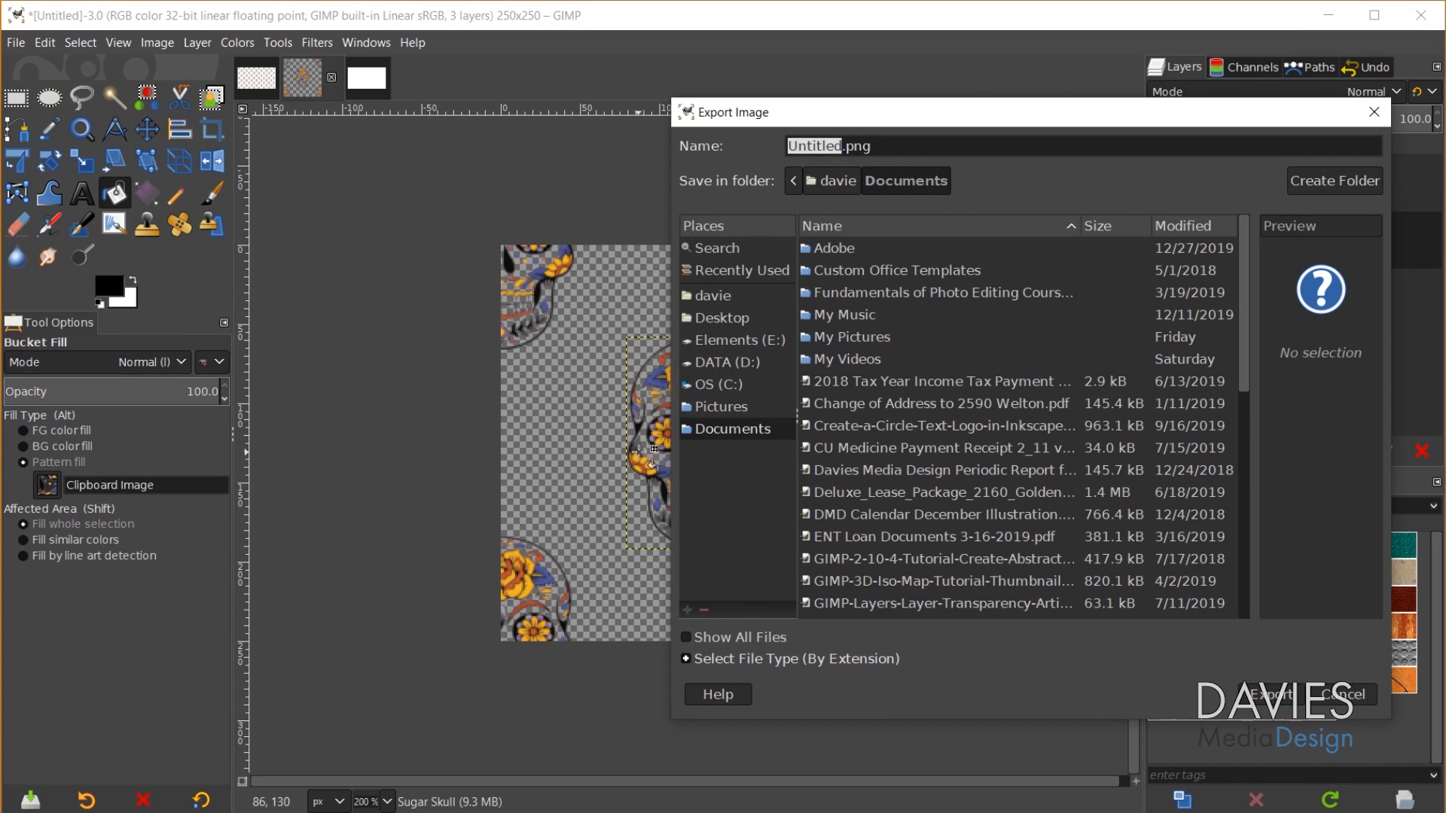
click(723, 361)
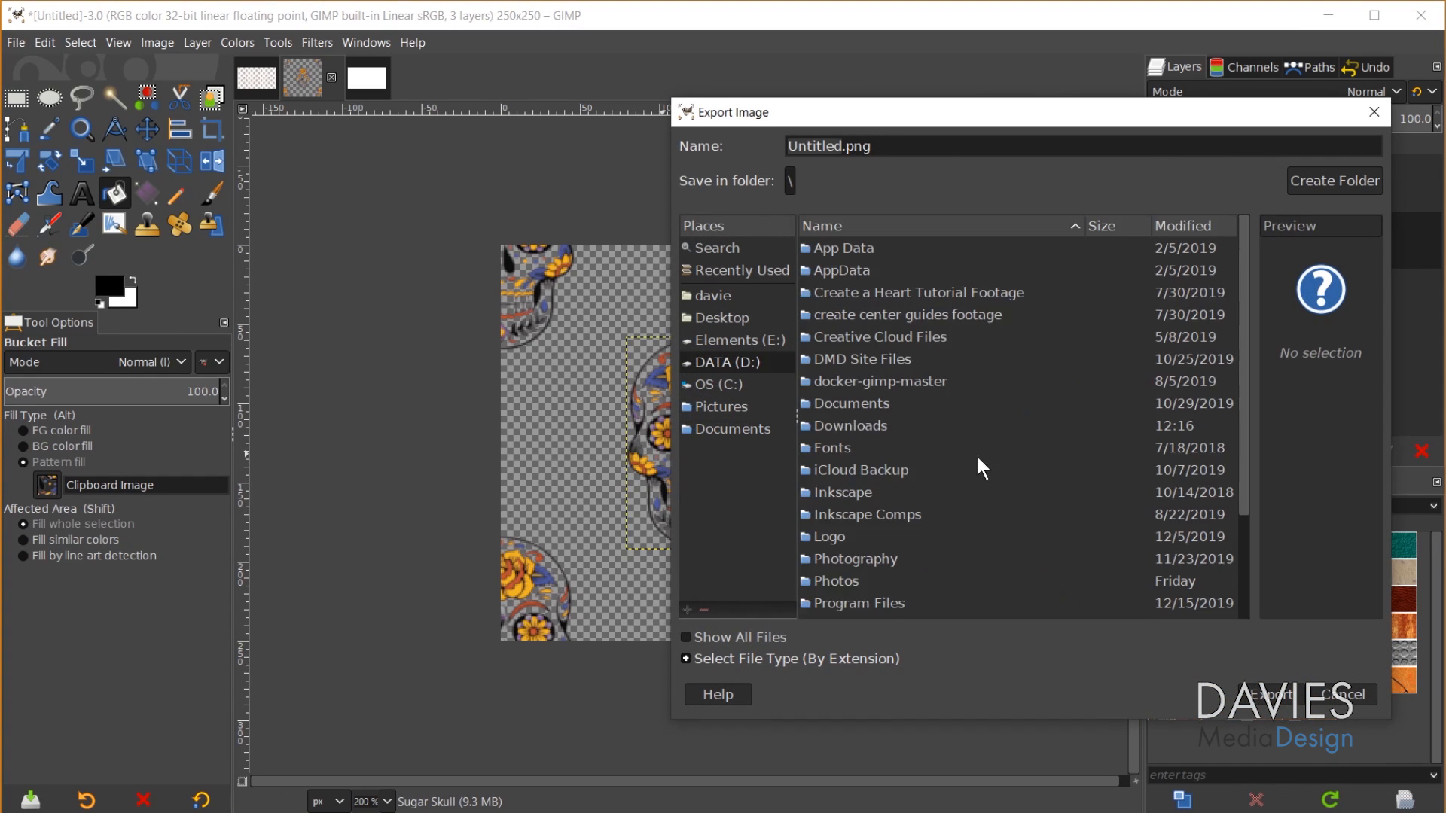
double_click(837, 581)
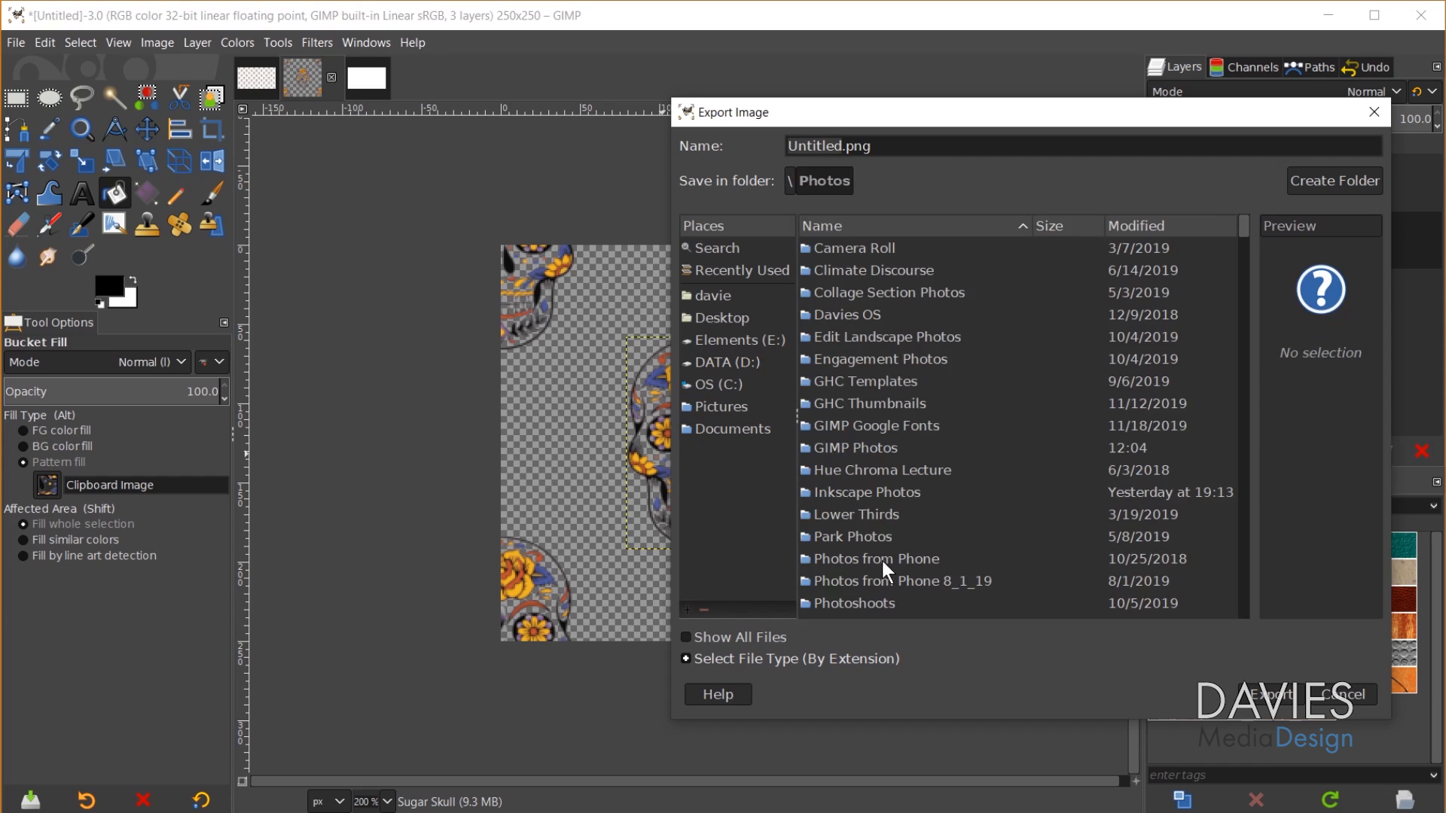
double_click(855, 448)
Step: Name the file 'Sugarskull pattern.pat' and export it as a GIMP pattern
click(842, 144)
drag(845, 145, 817, 144)
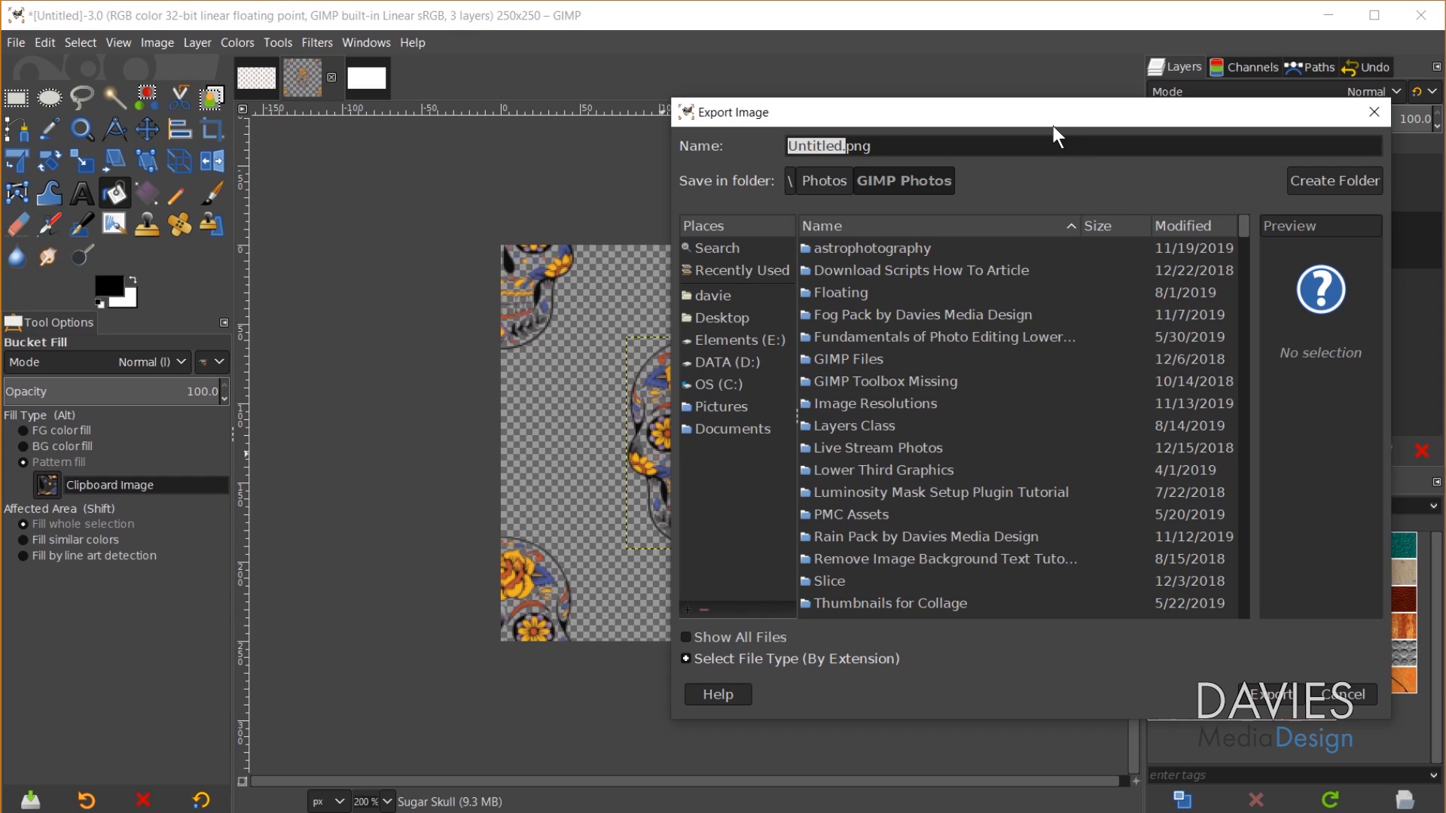
text(Sugarskull)
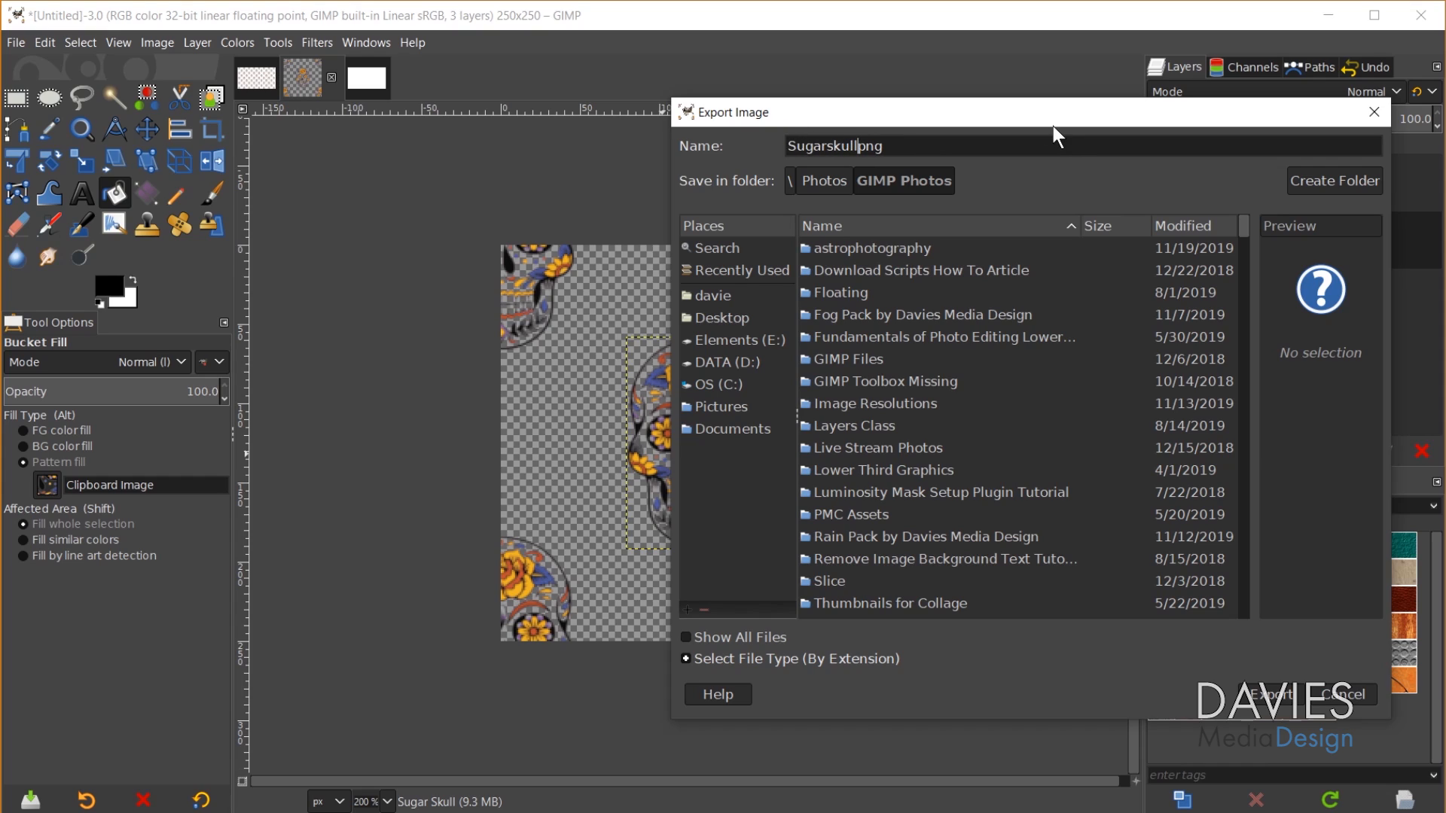
text( pattern)
key(Delete)
key(Delete)
key(Delete)
text(pat)
click(1259, 692)
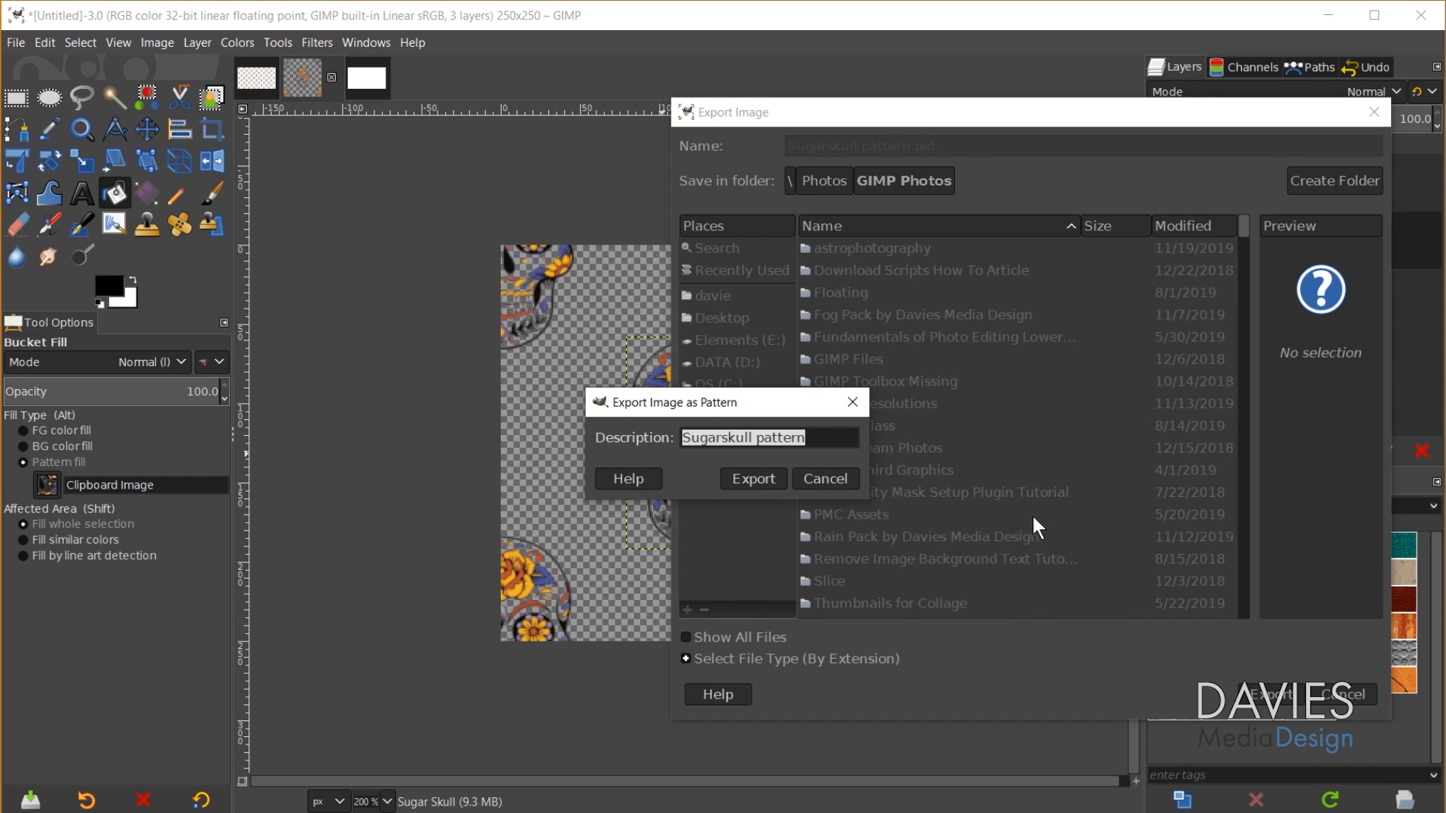
click(753, 480)
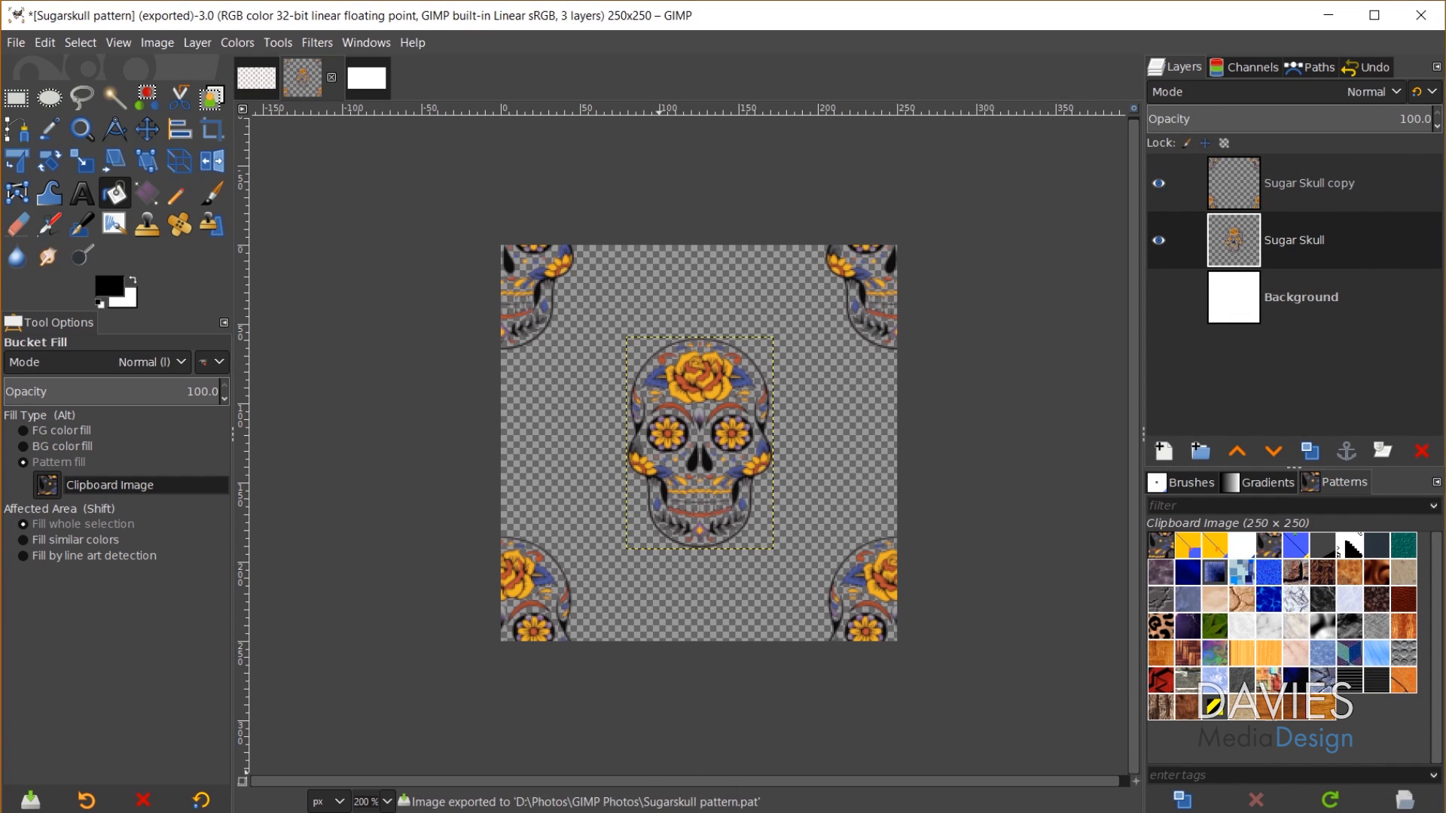
Step: In File Explorer browse to D:\Photos\GIMP Photos and select the exported Sugarskull pattern file
key(alt+Tab)
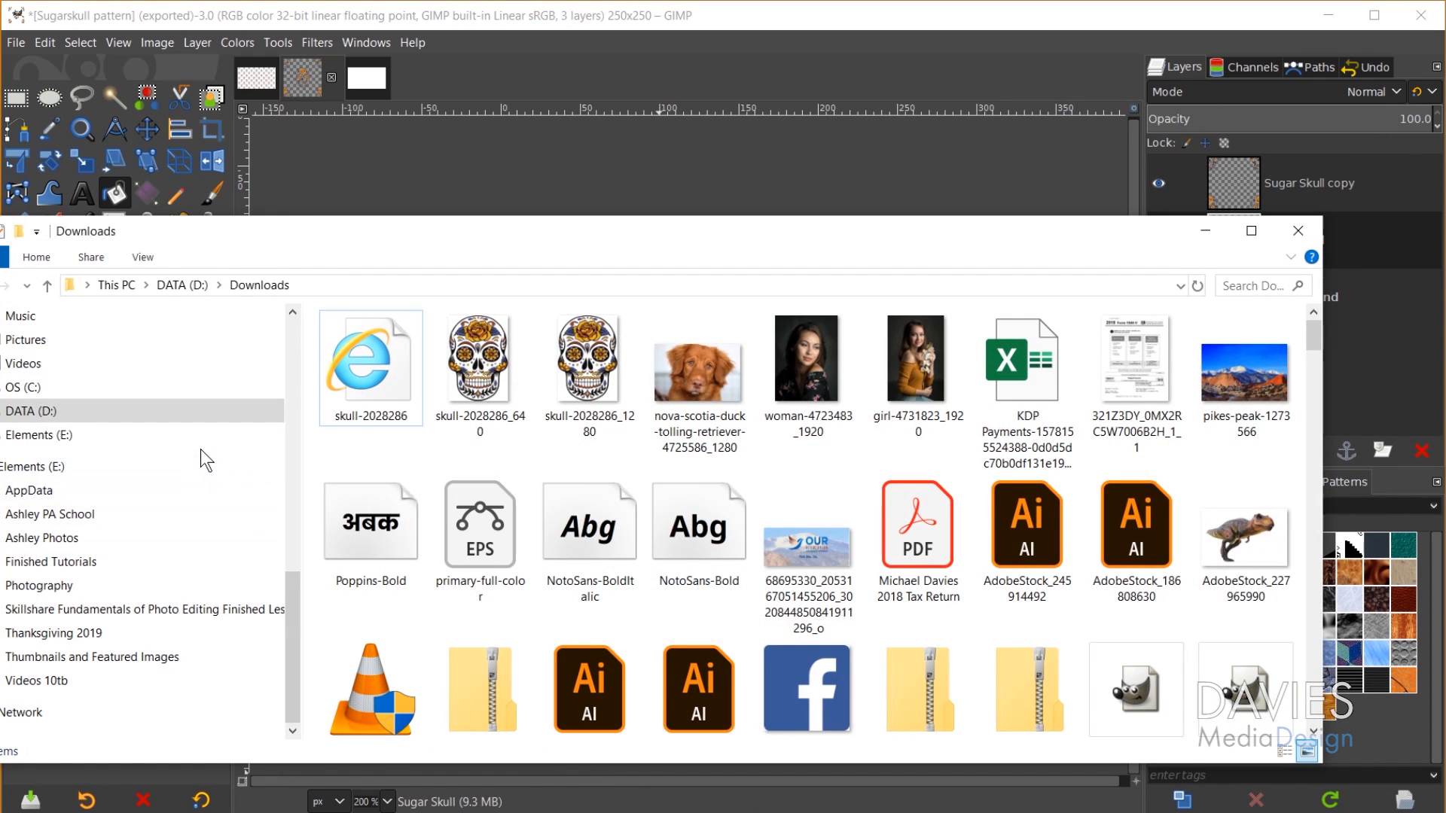
click(51, 411)
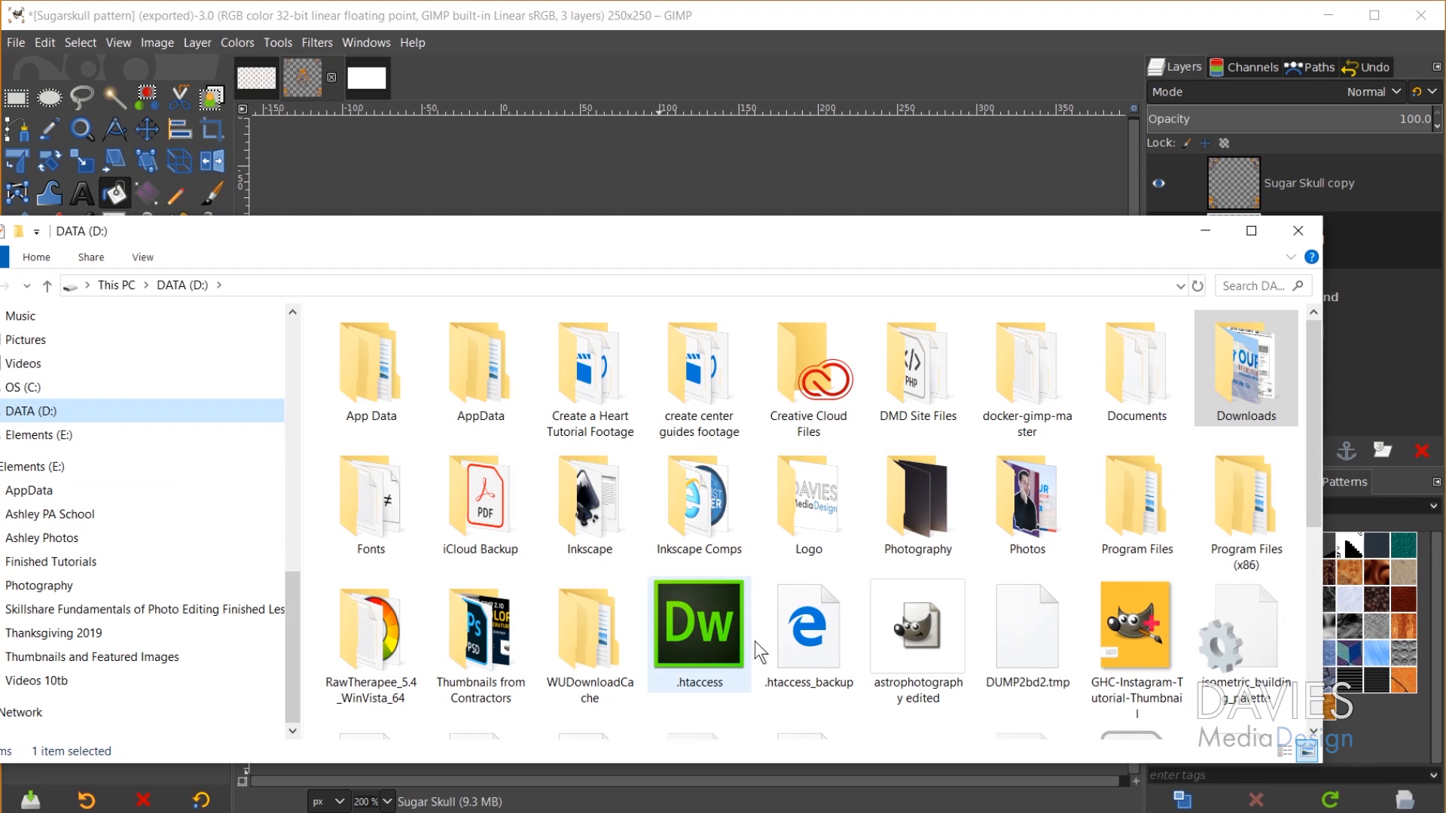
double_click(1027, 497)
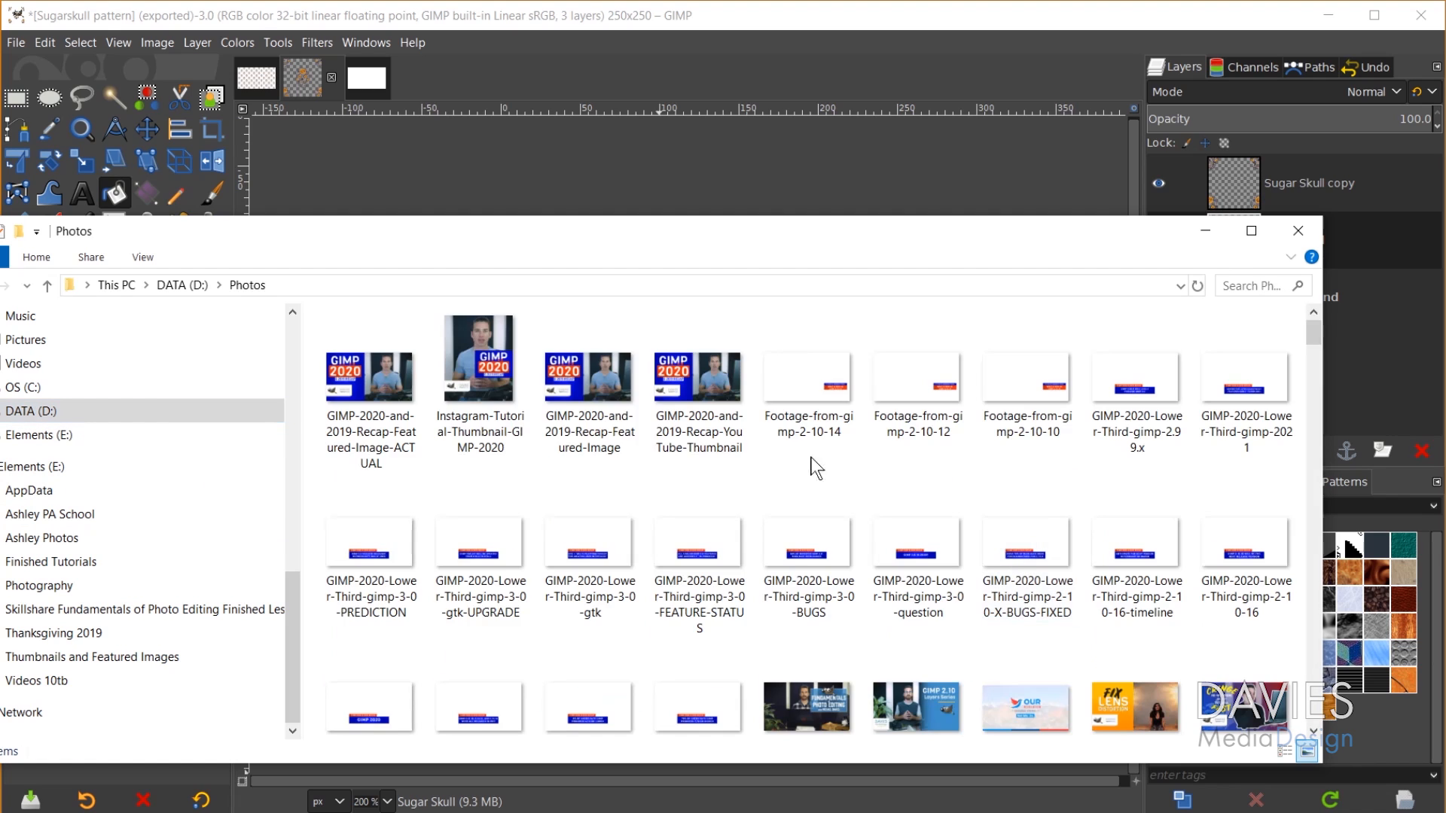
scroll(1016, 452, down, 5)
scroll(787, 630, up, 5)
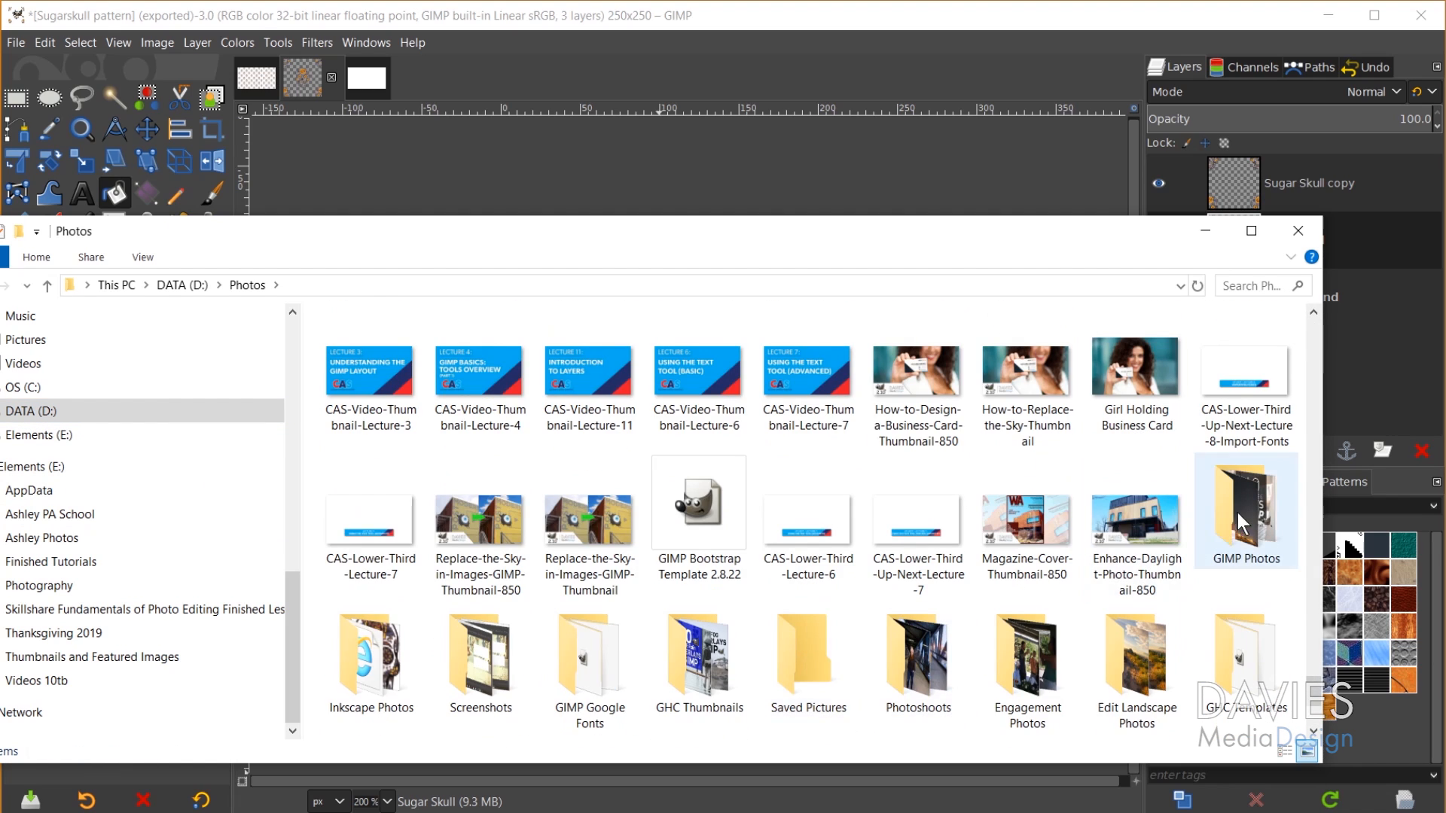
double_click(1241, 511)
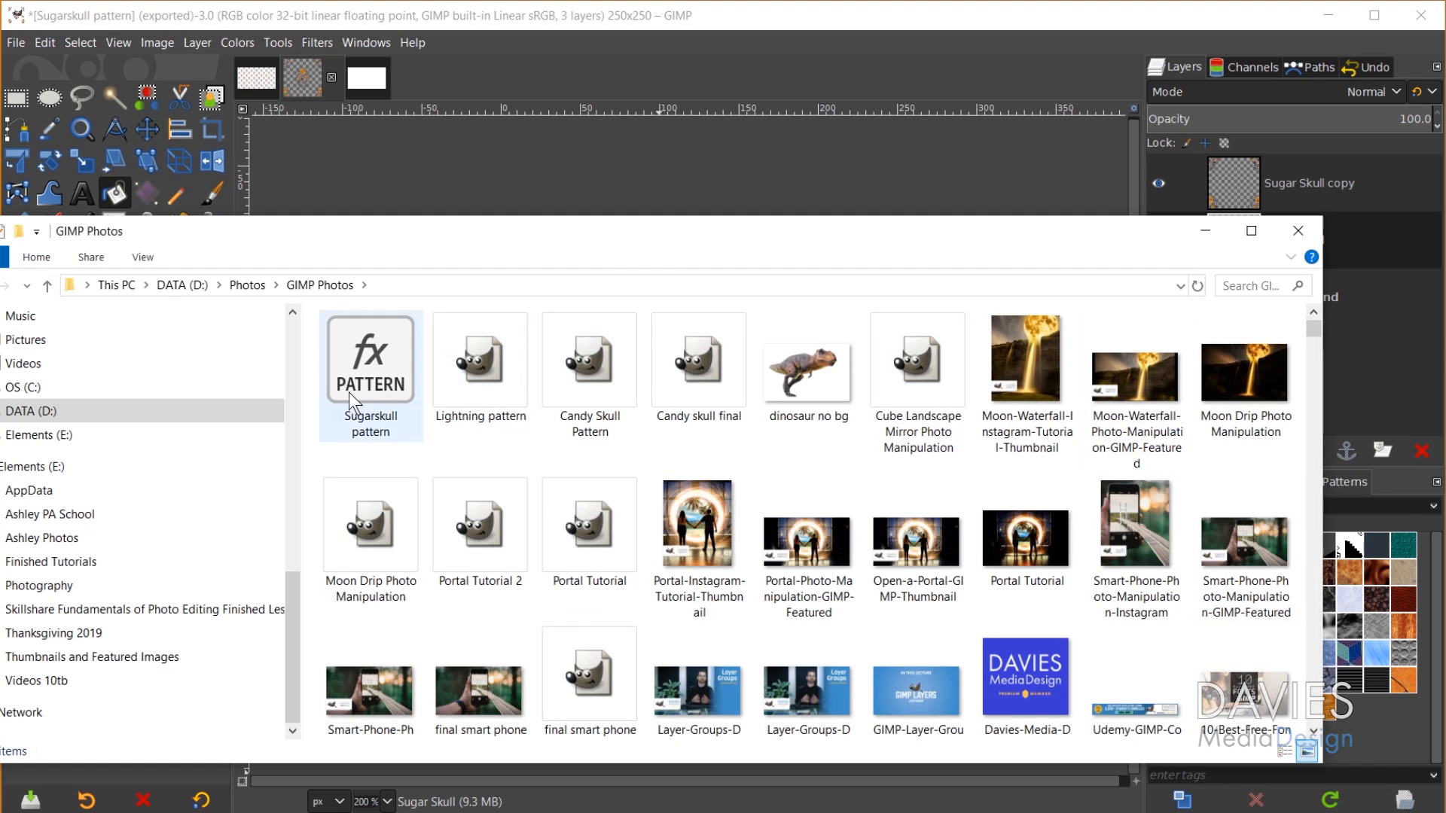
click(370, 385)
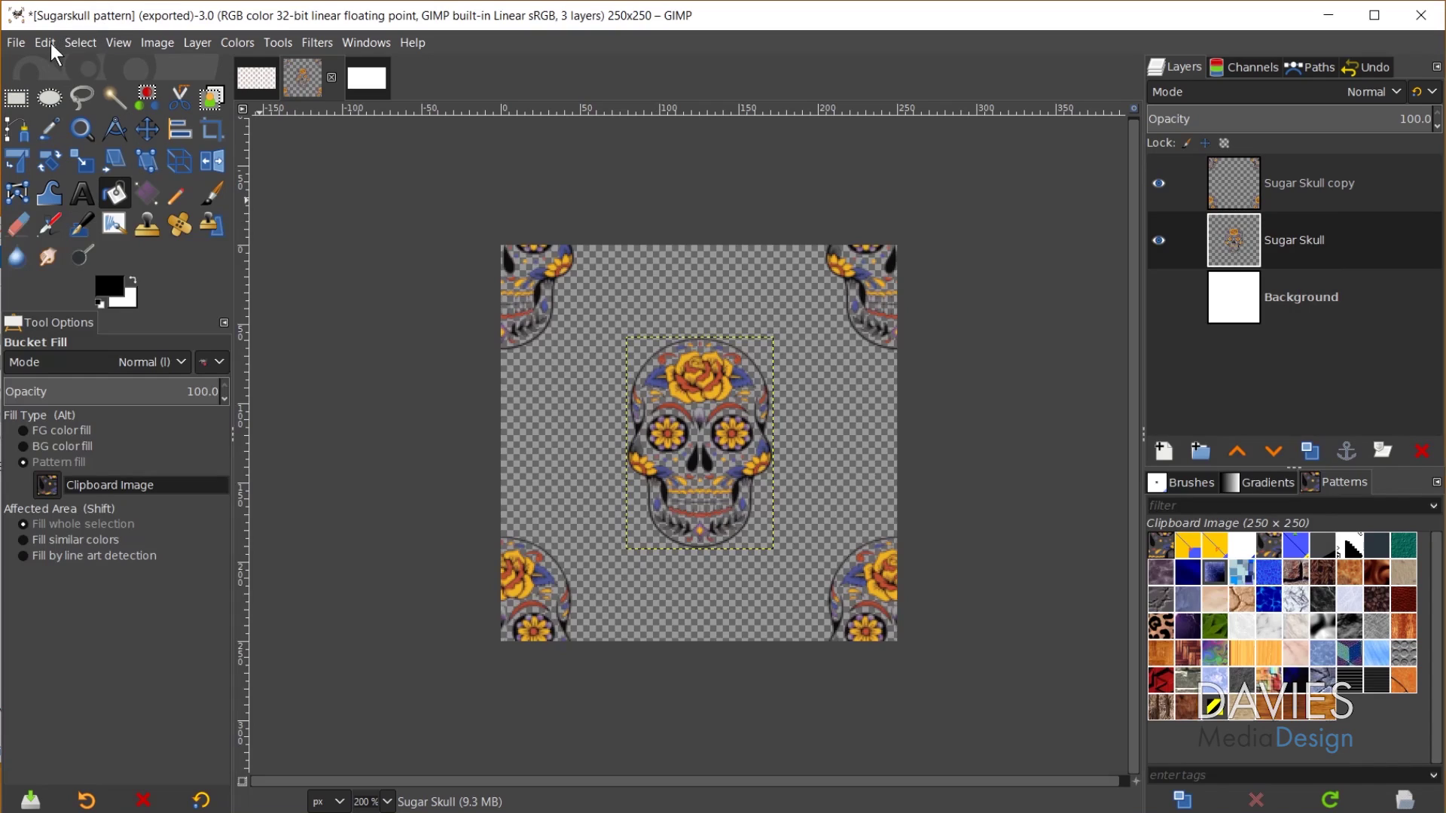
Step: In Preferences > Folders > Patterns, select the user patterns path and show it in the file manager
click(45, 44)
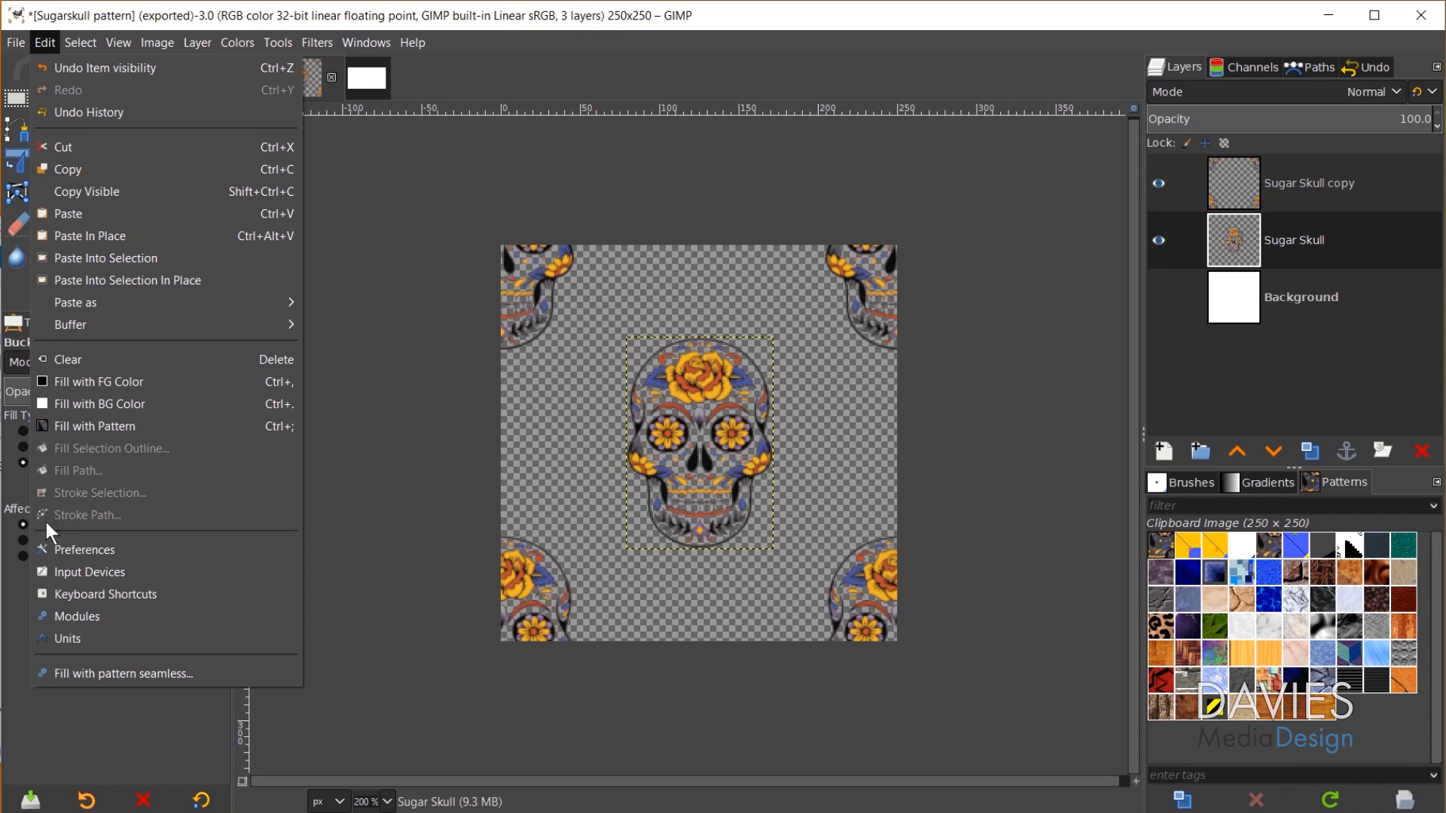
click(85, 547)
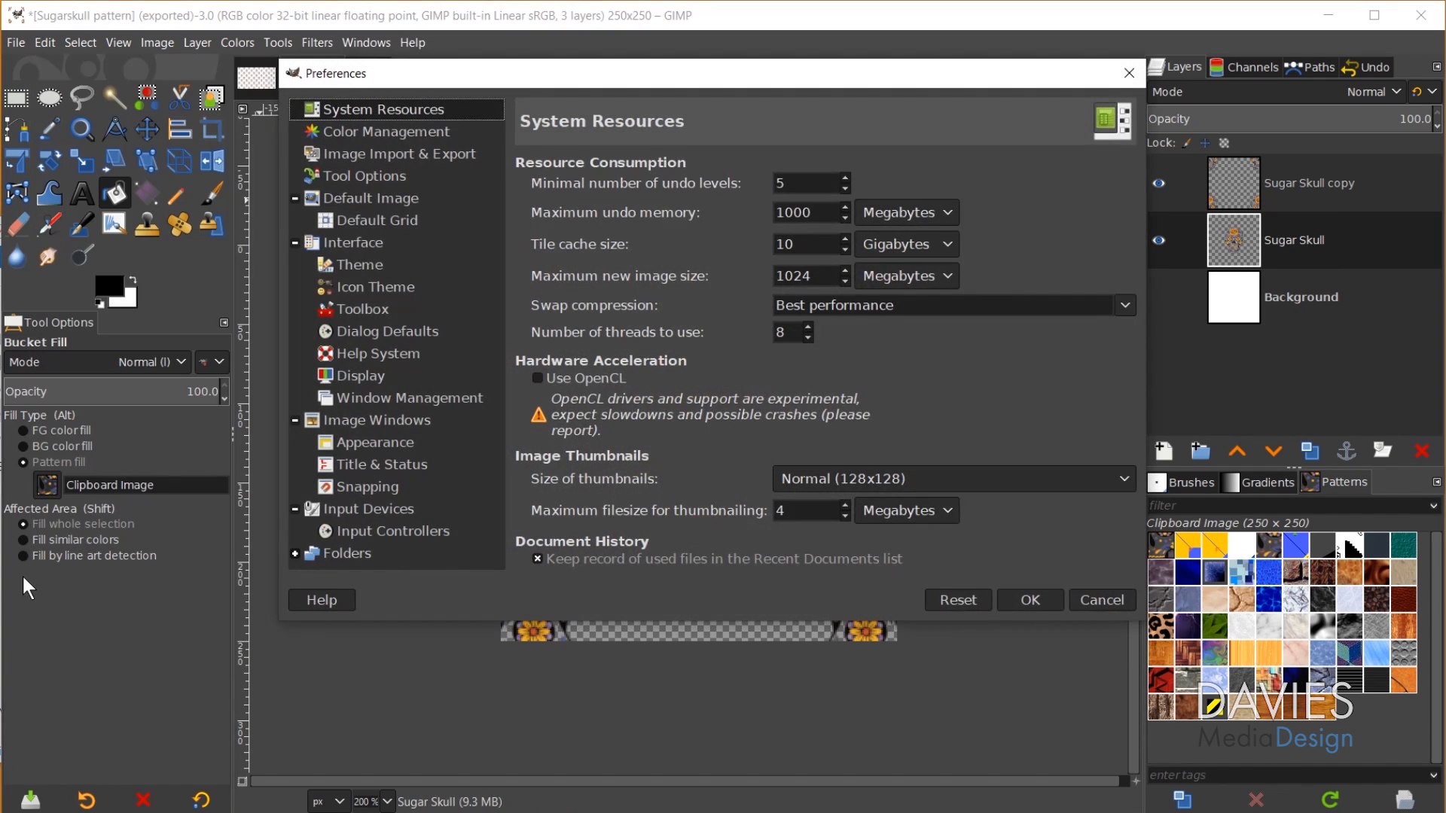
click(296, 551)
scroll(385, 511, down, 3)
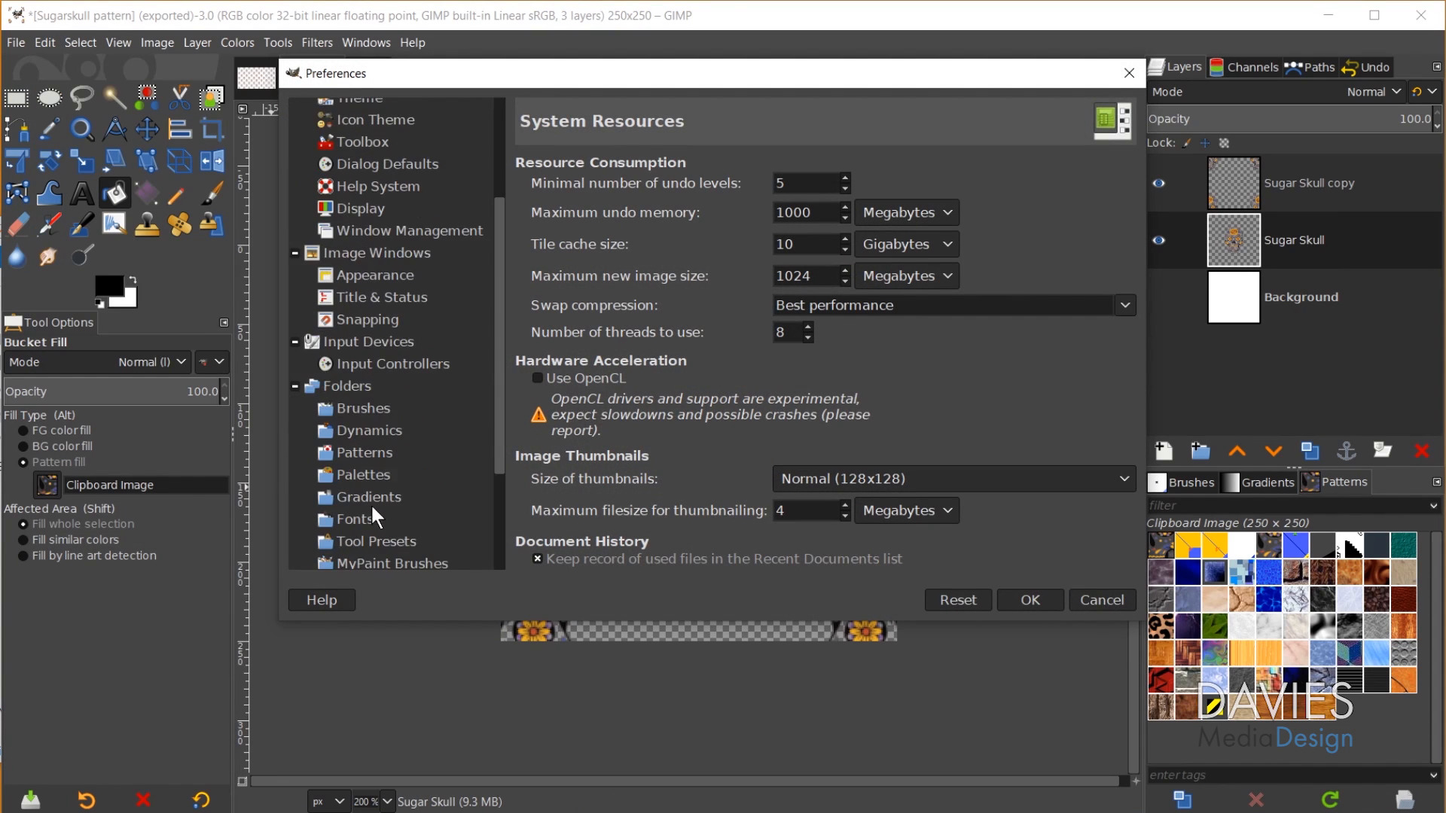
scroll(371, 503, down, 2)
click(380, 396)
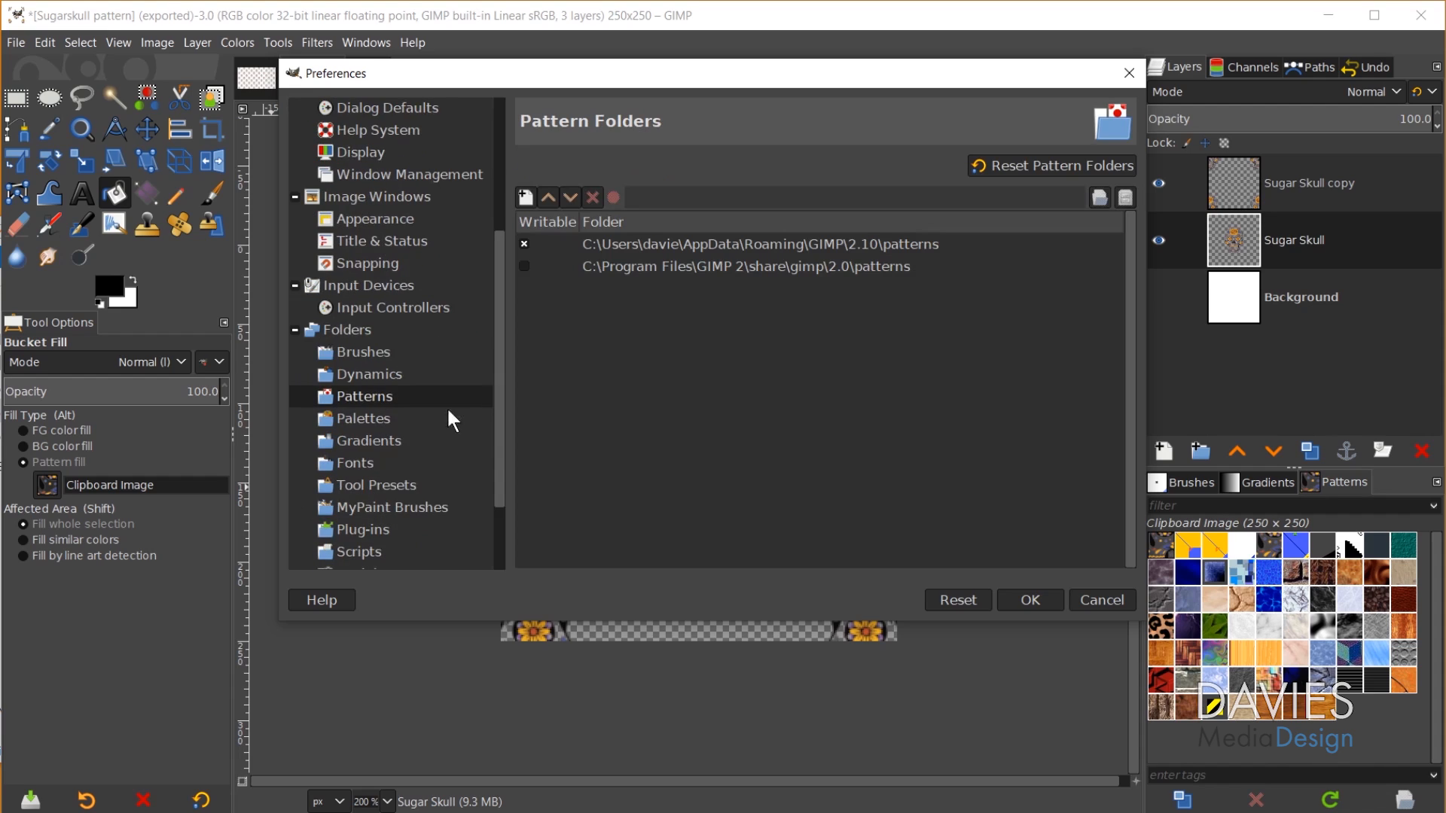
click(643, 243)
triple_click(856, 198)
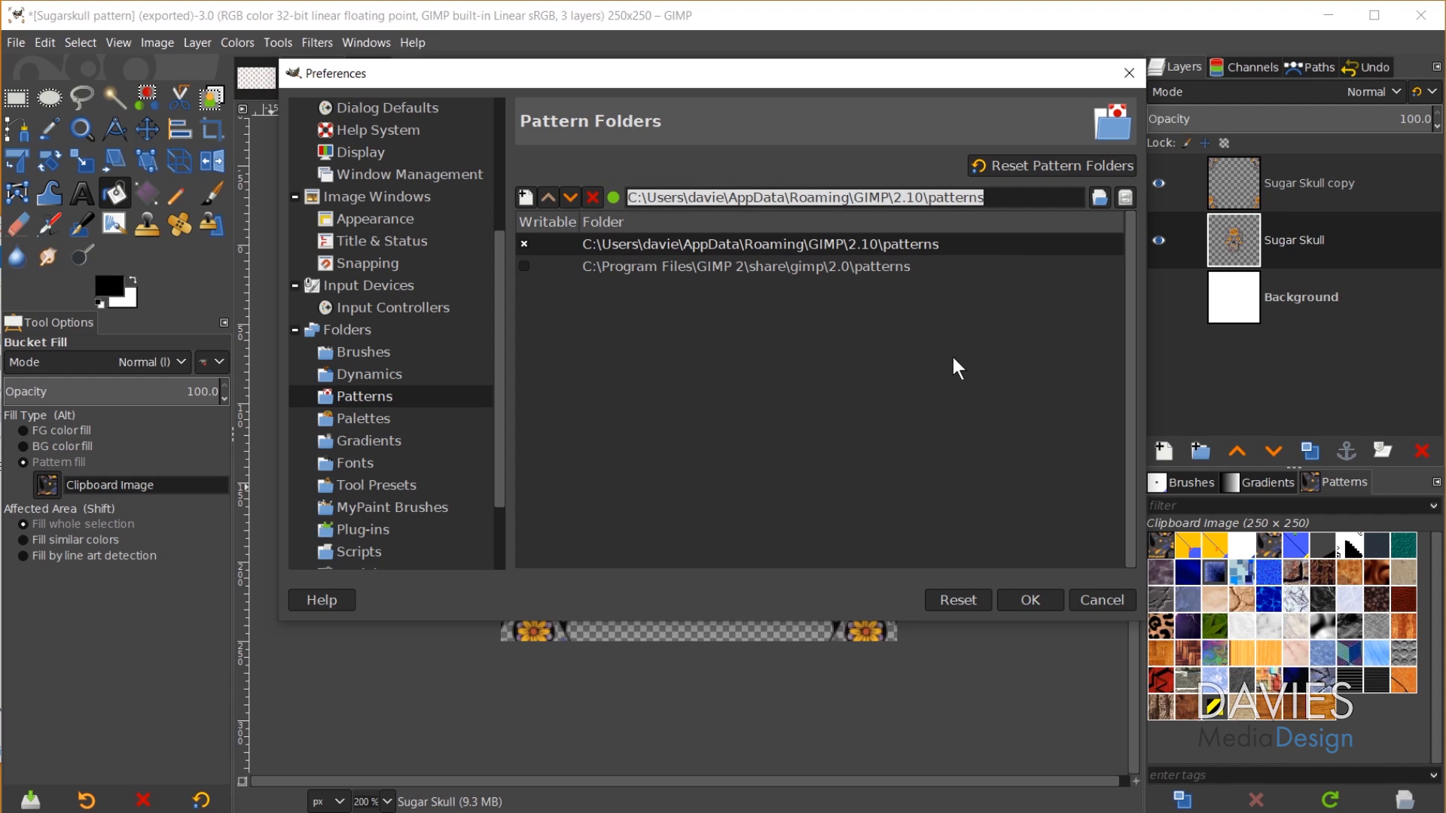
click(1123, 199)
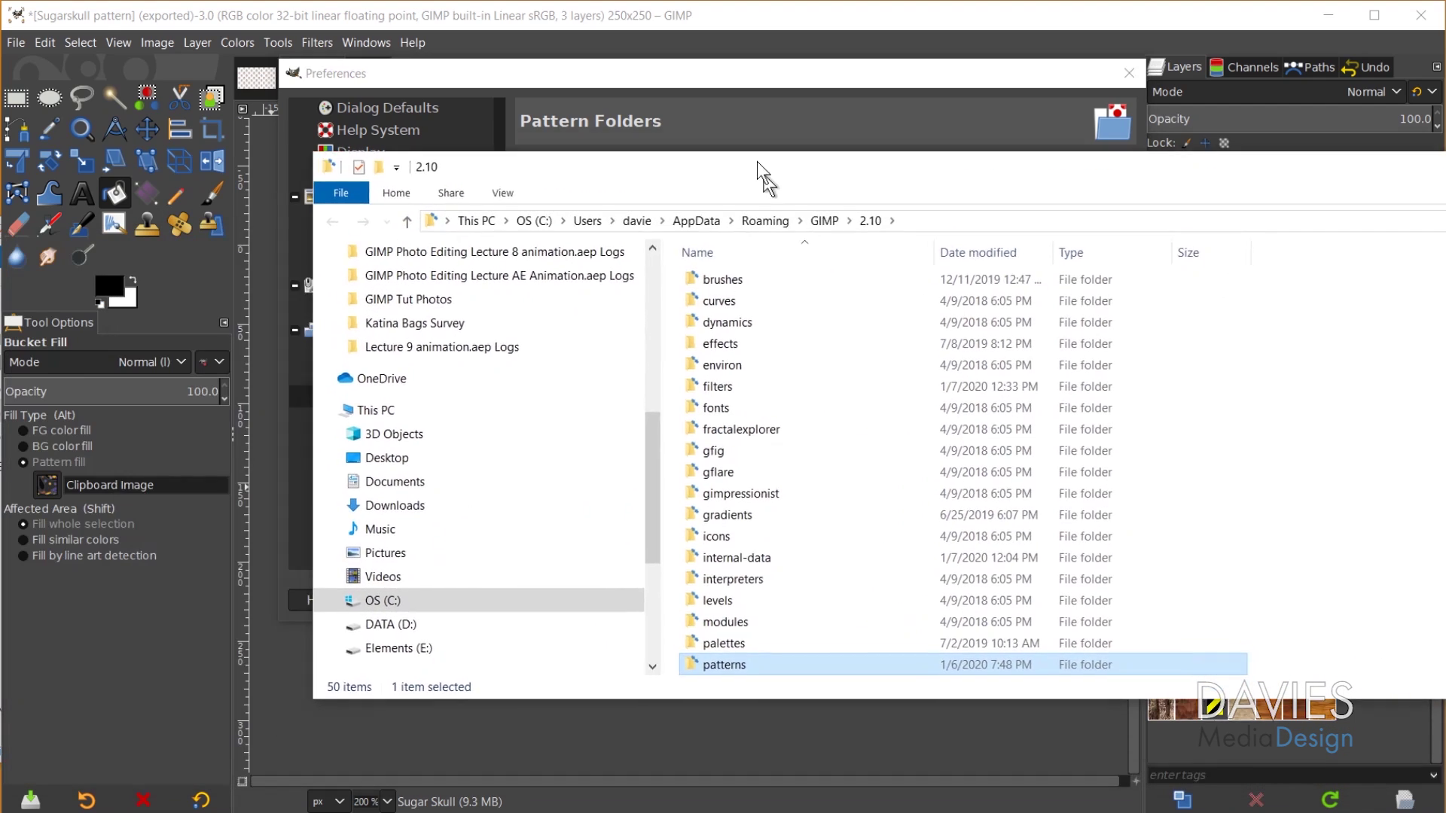
Step: Arrange both Explorer windows and copy Sugarskull pattern into GIMP's user patterns folder
drag(419, 277, 564, 130)
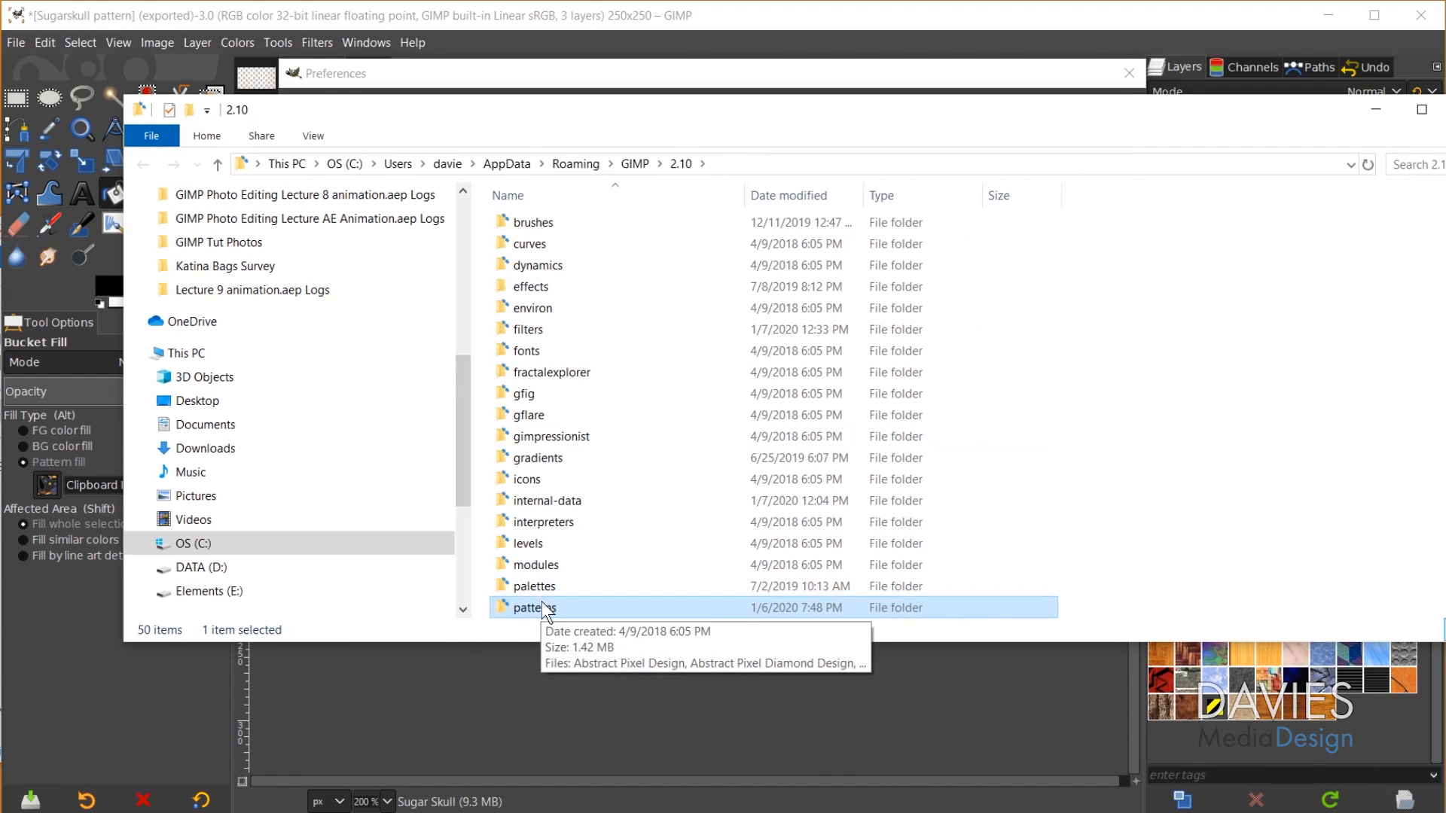
double_click(540, 607)
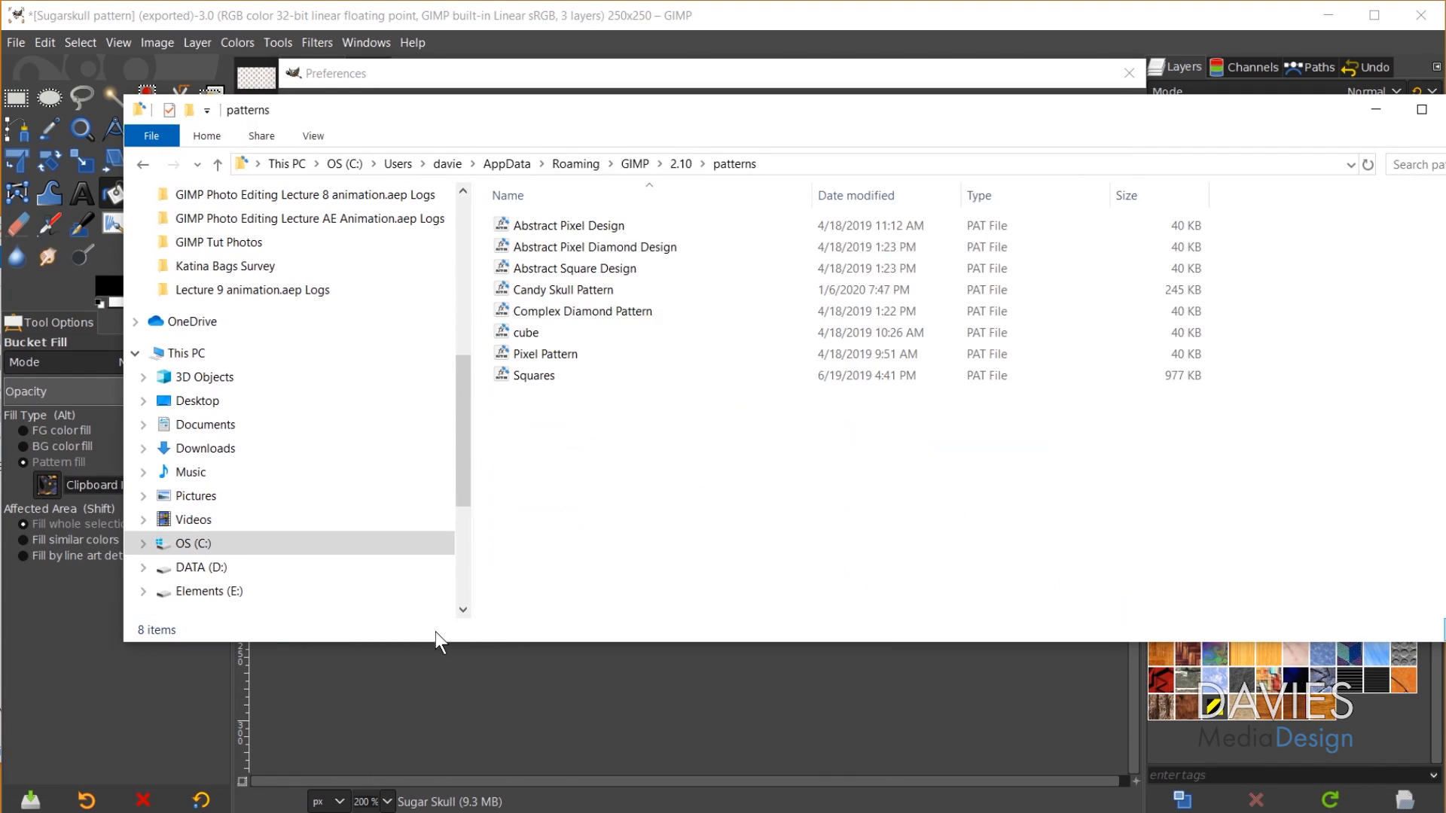
key(alt+Tab)
mouse_move(339, 226)
mouse_down()
mouse_move(630, 421)
mouse_move(609, 503)
mouse_up()
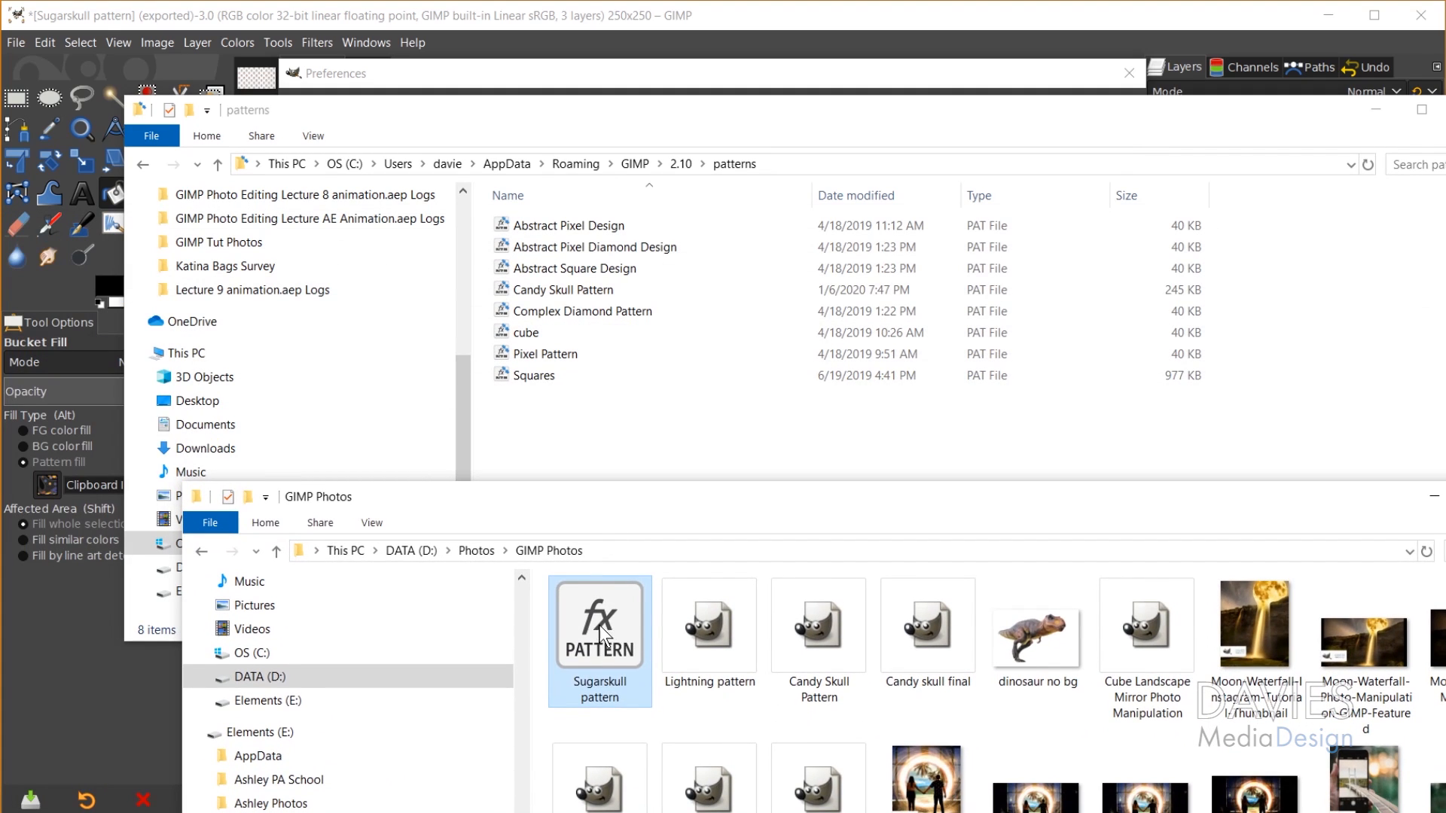
drag(605, 632, 679, 442)
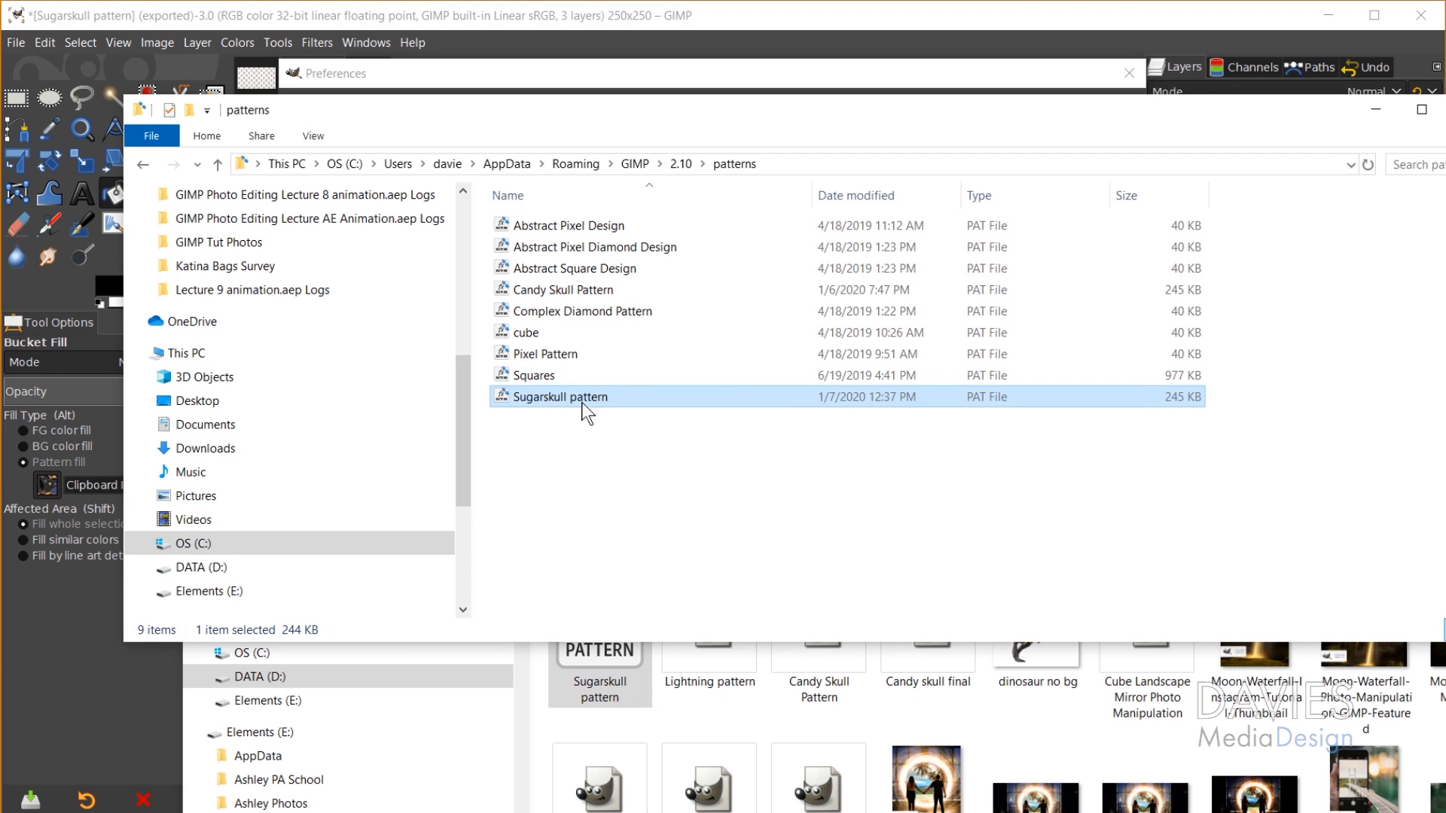
Step: Close the patterns and GIMP Photos Explorer windows
click(1421, 110)
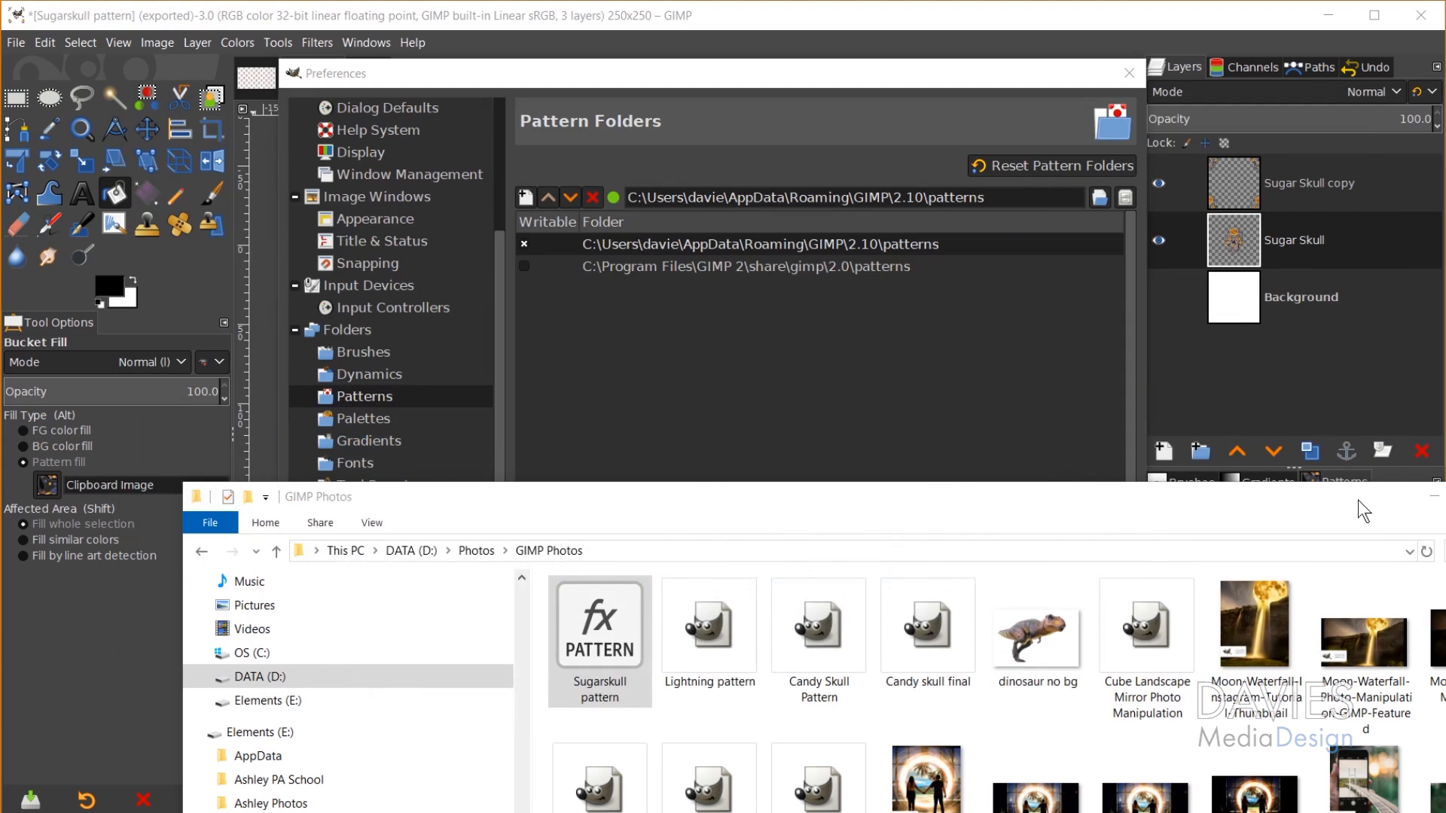
click(1433, 501)
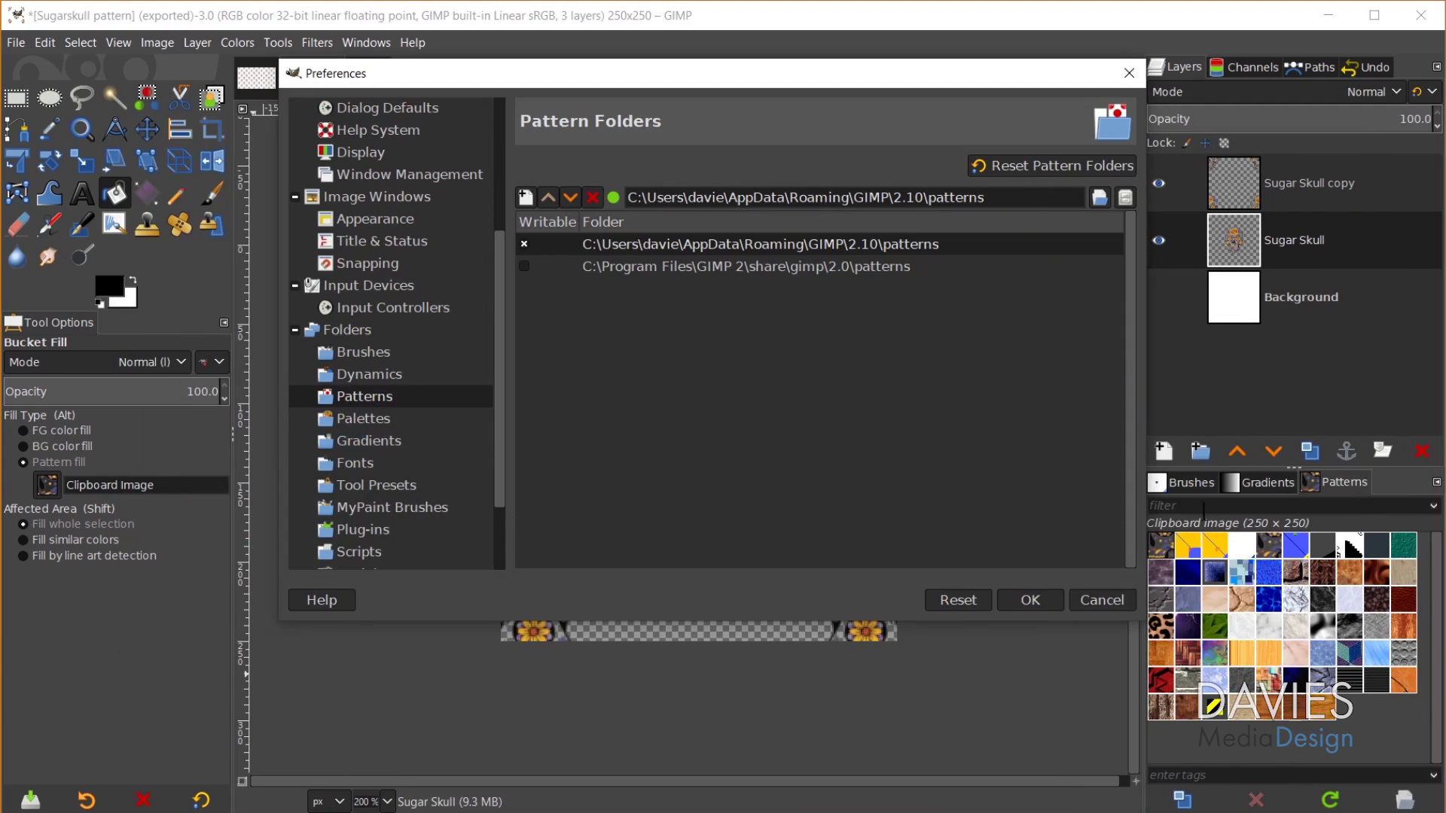
Step: Cancel Preferences, refresh the Patterns panel, select Sugarskull pattern, and switch to the Untitled 1920x1080 image
click(1097, 599)
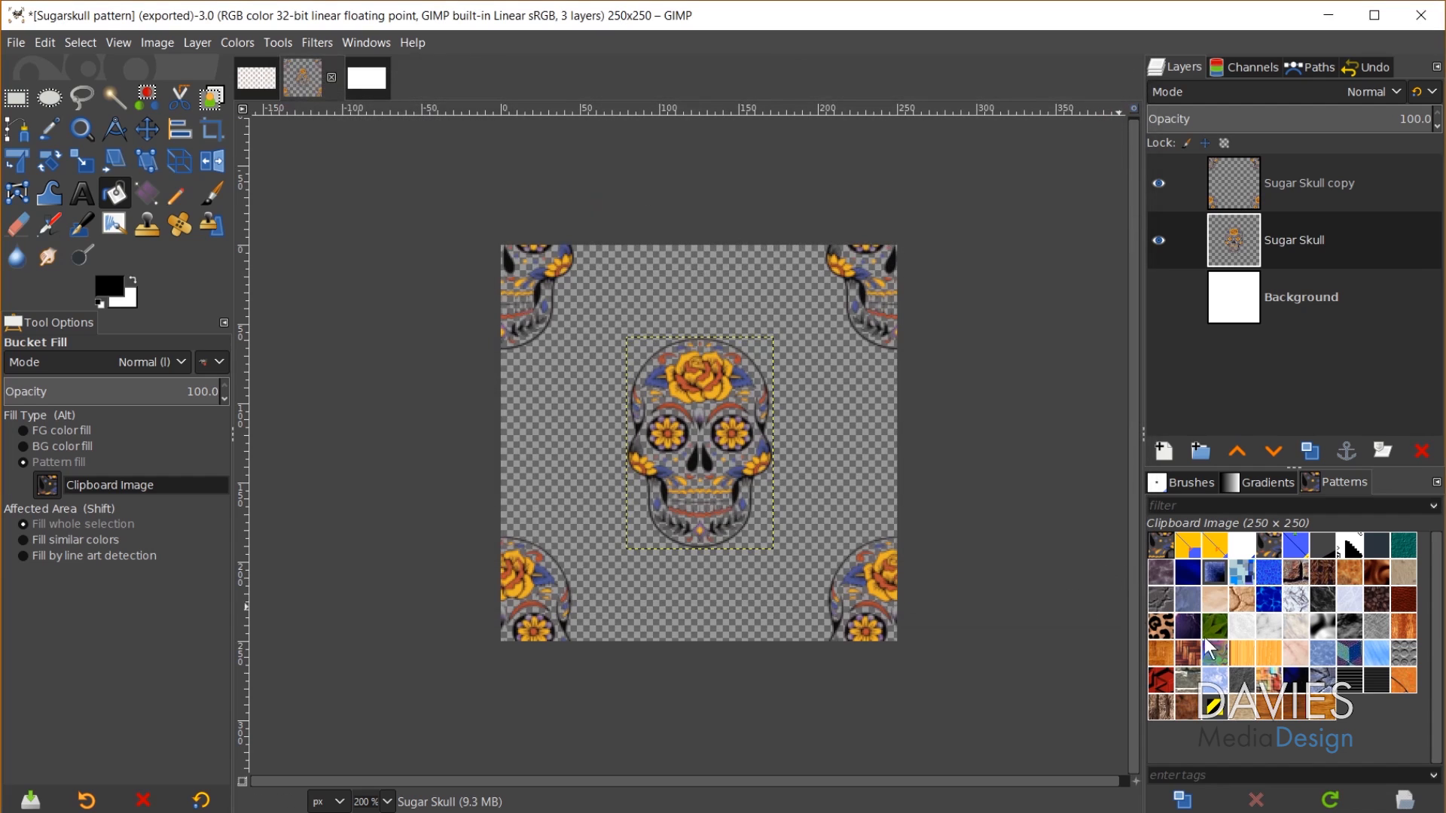
click(1330, 800)
click(1403, 549)
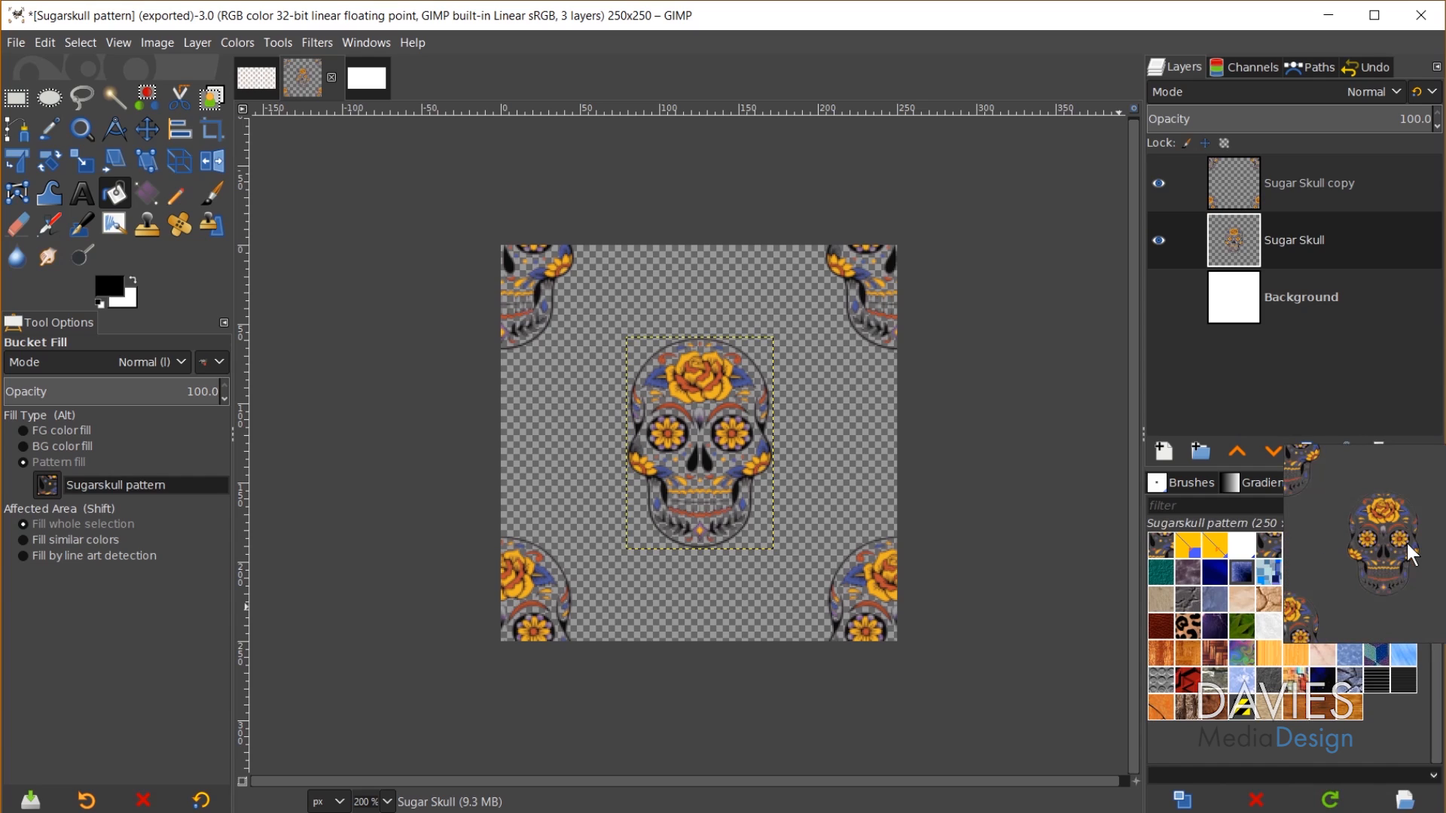
click(1268, 549)
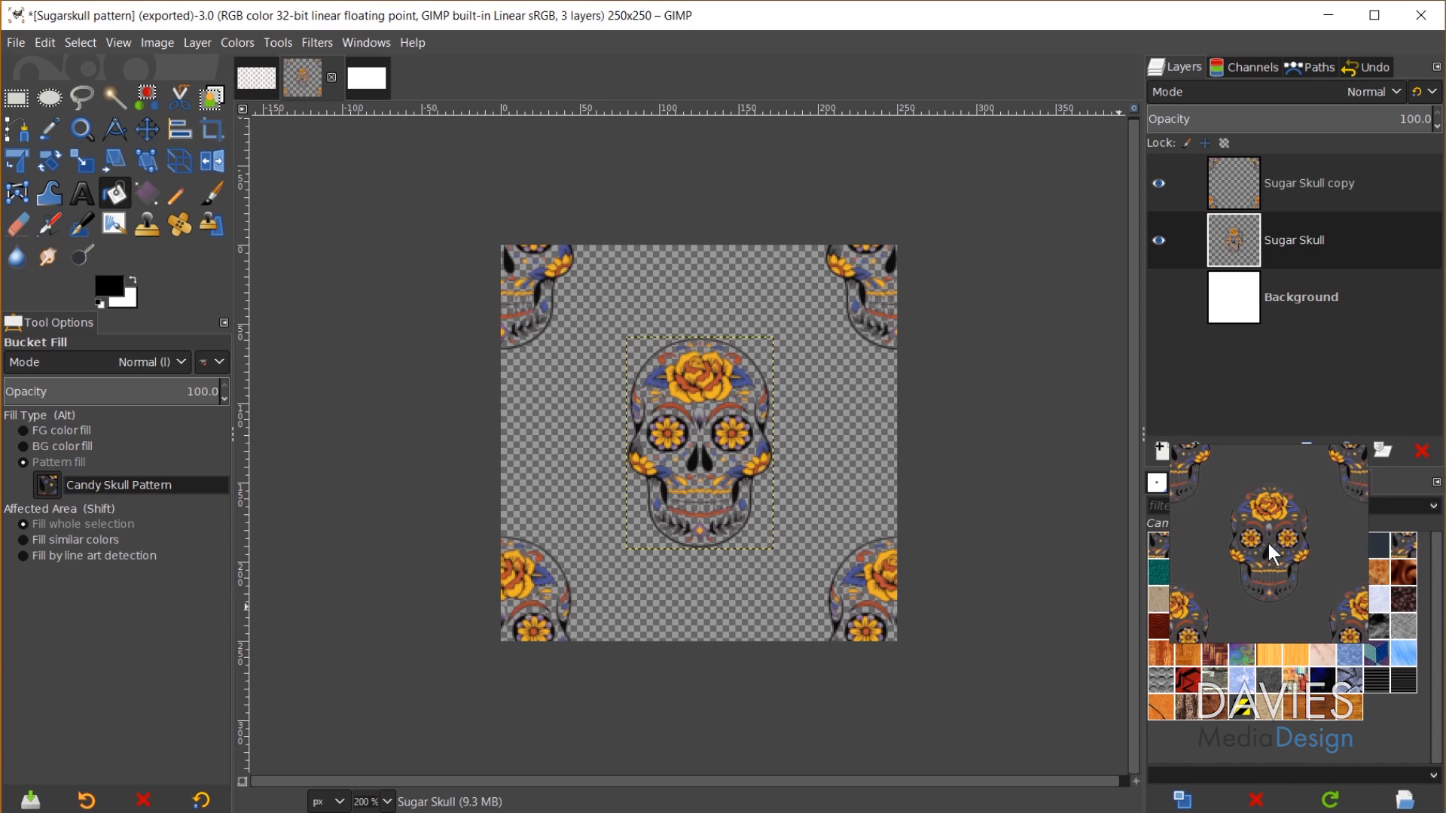
click(1410, 551)
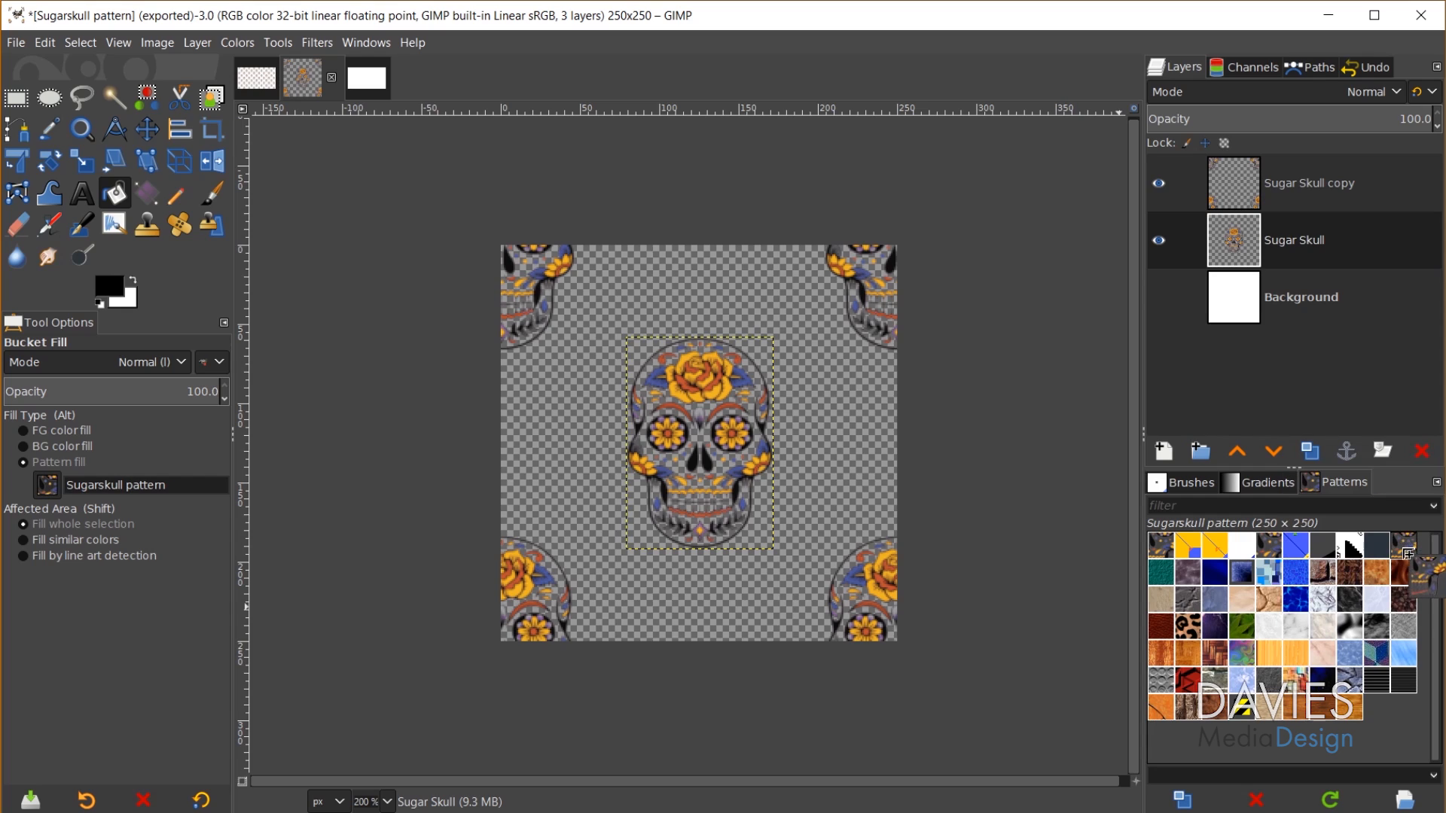
click(1405, 549)
click(369, 81)
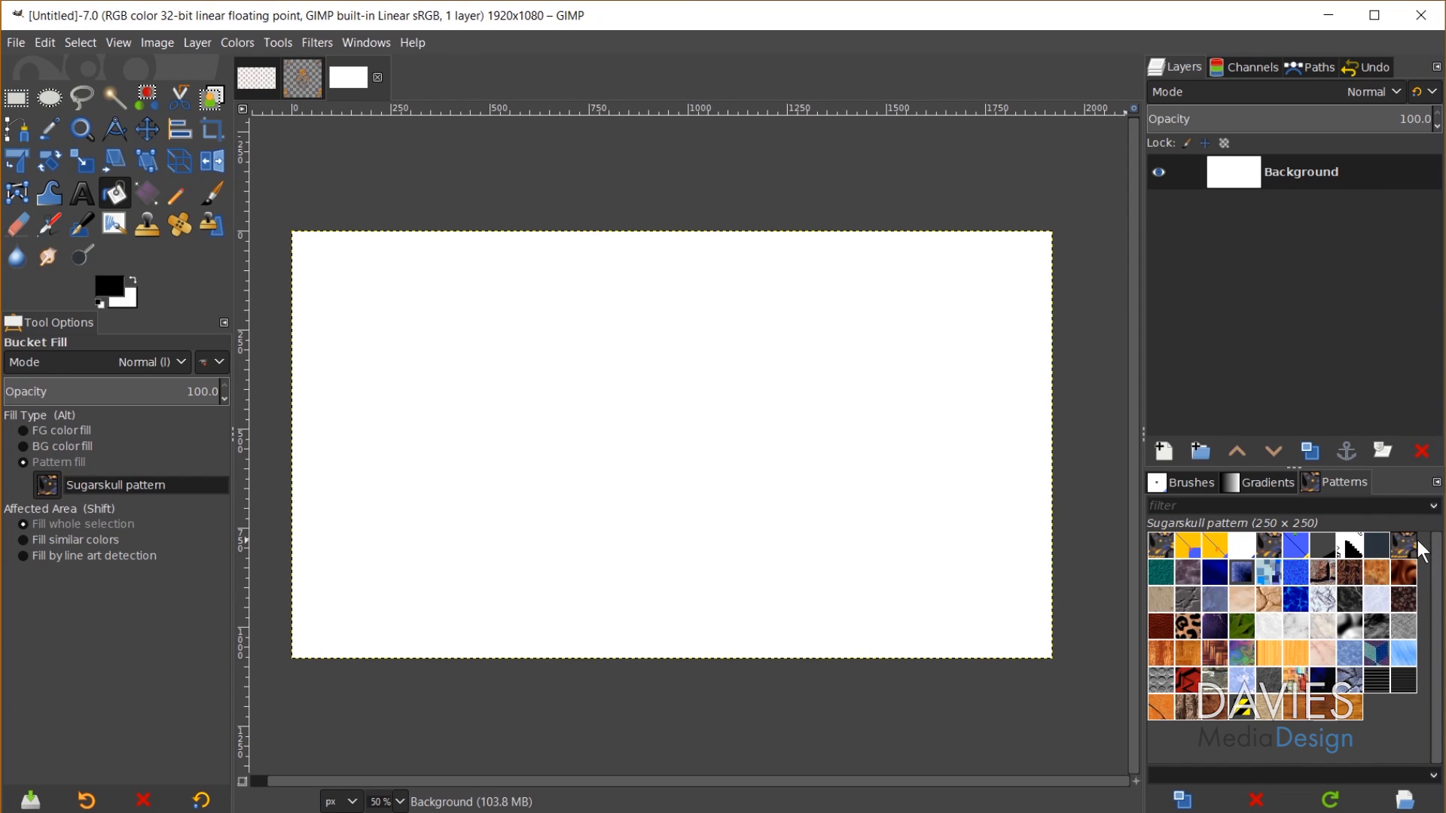
click(677, 395)
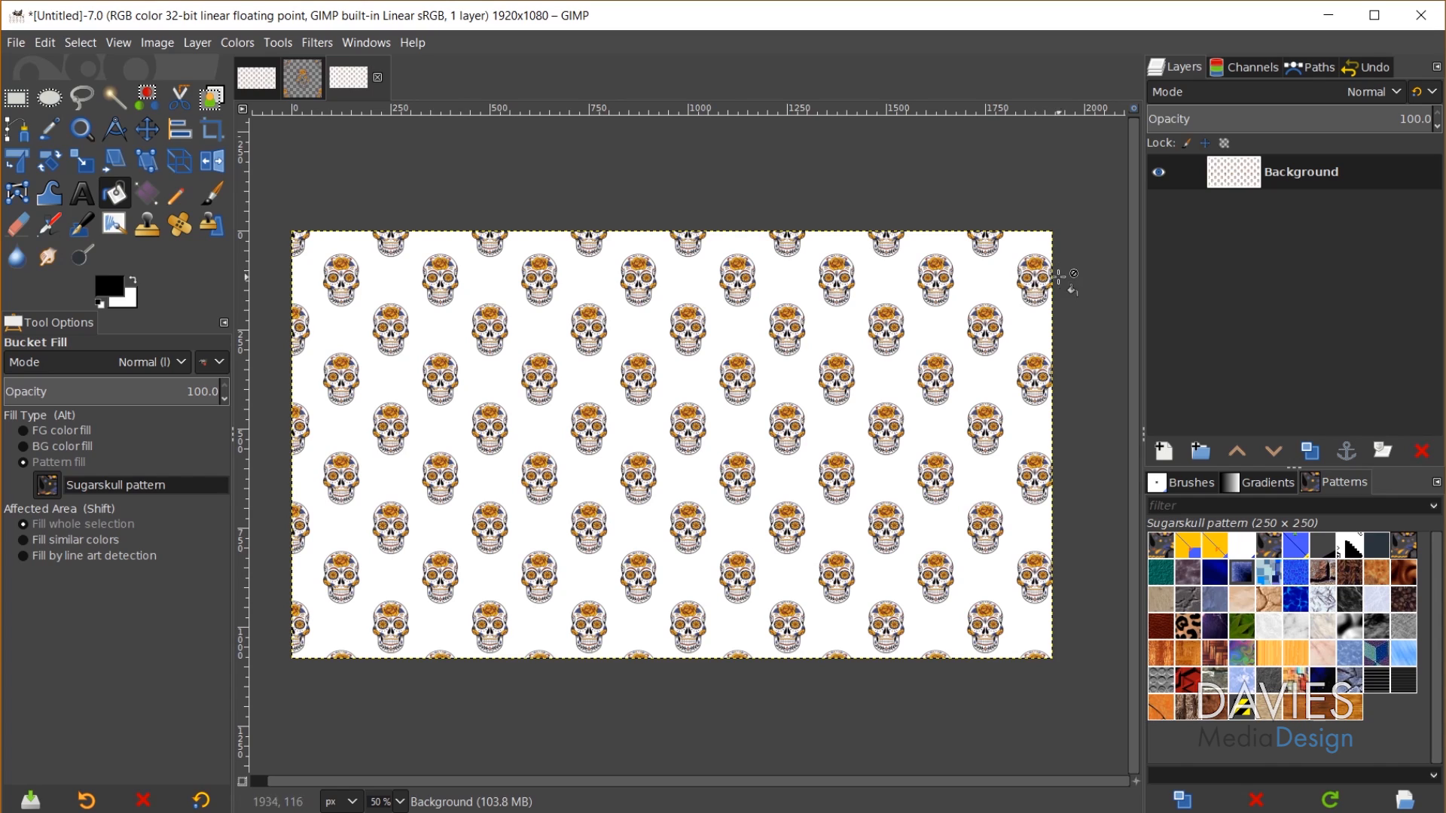
key(ctrl+z)
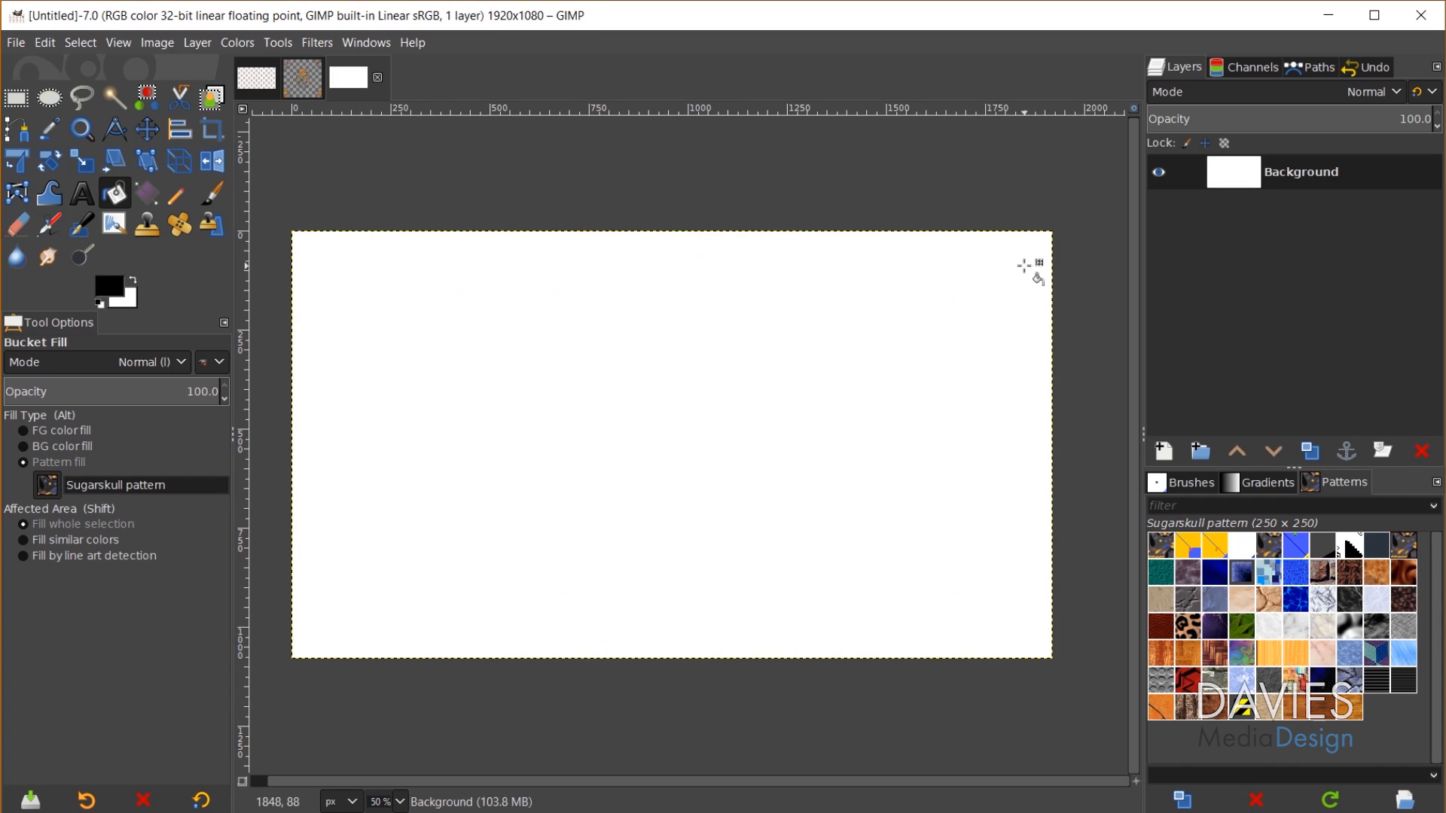
Step: Add a new transparent layer named Pattern
click(1164, 450)
text(Pattern)
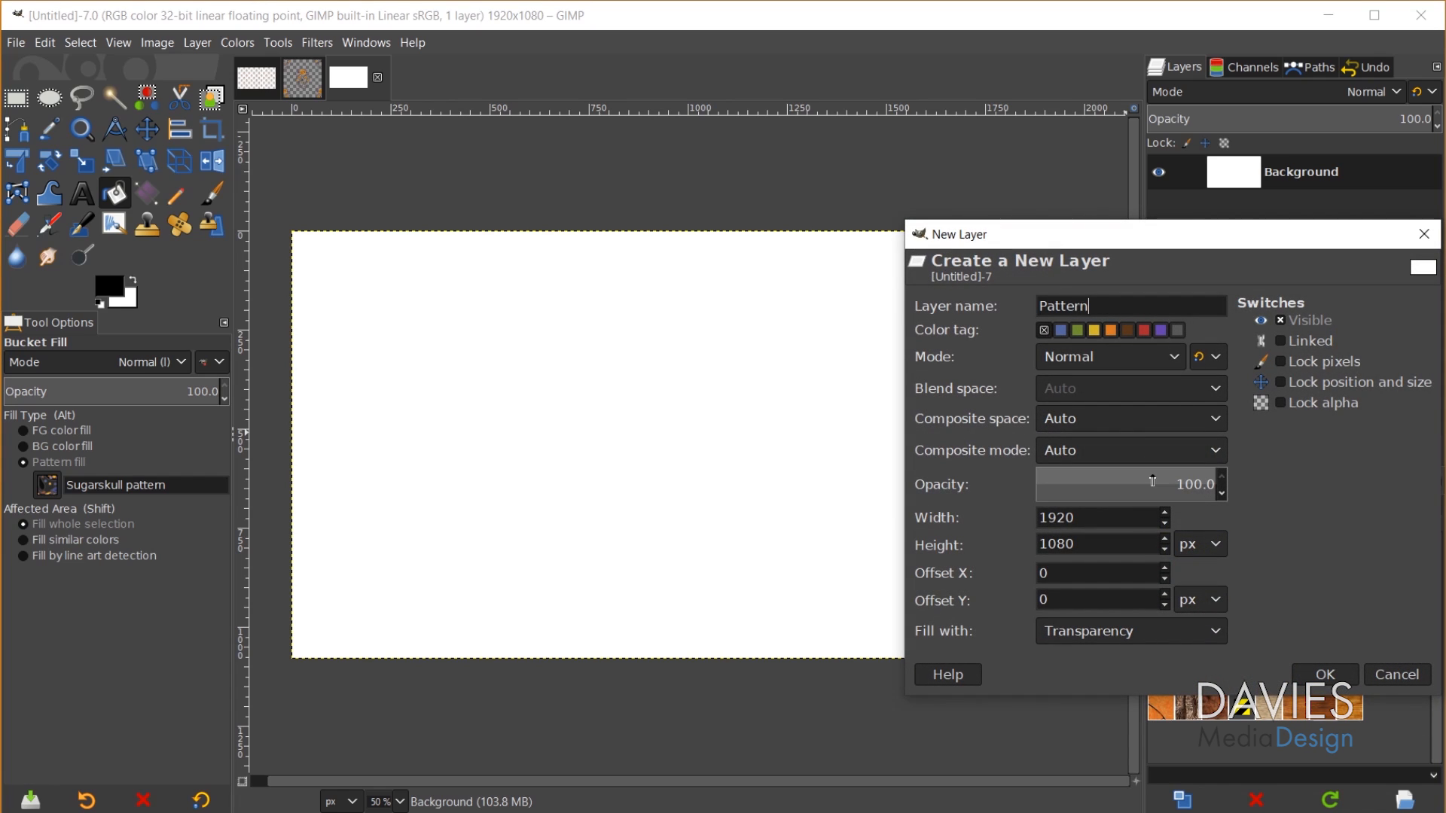
click(1325, 674)
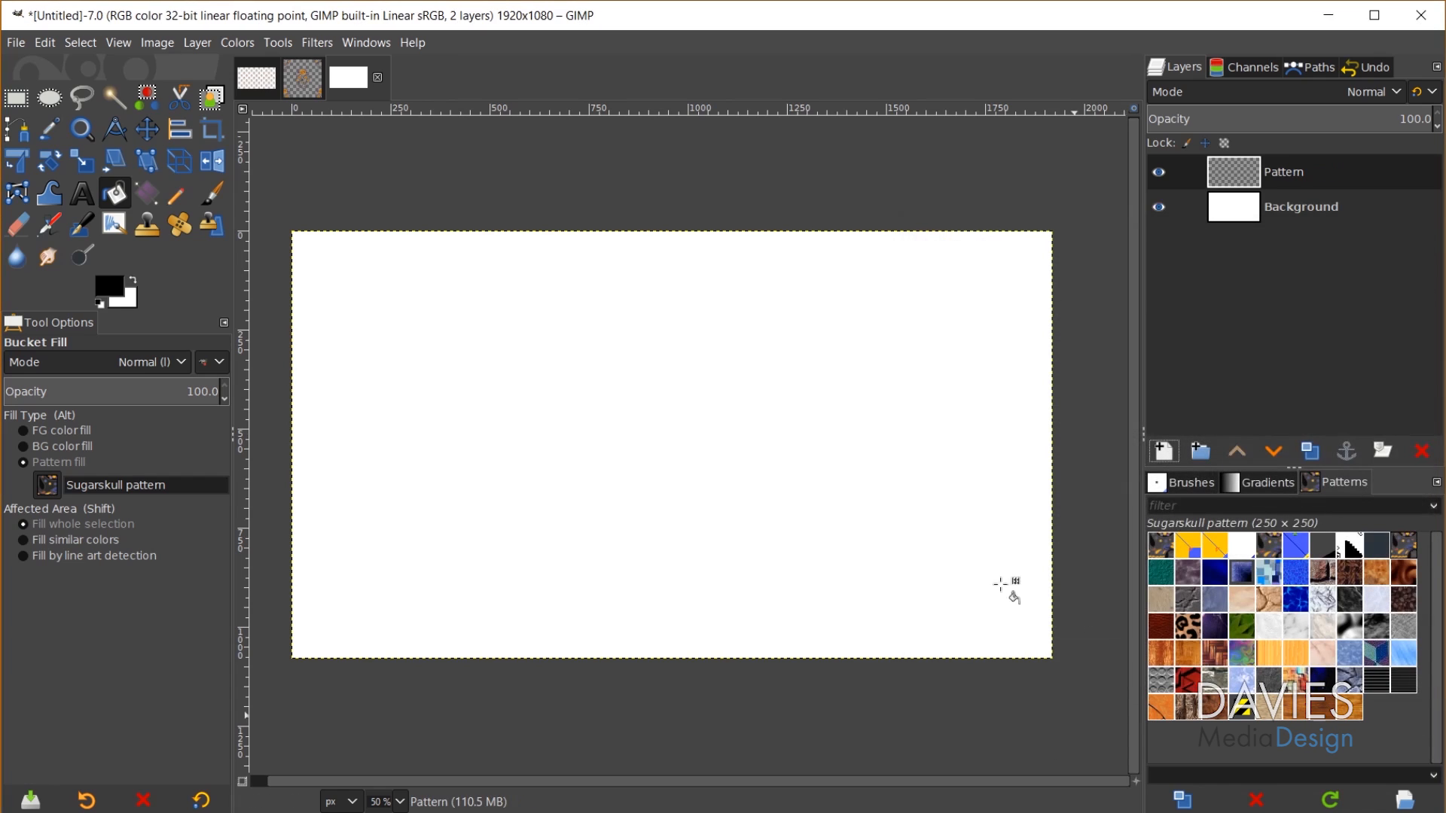
click(197, 43)
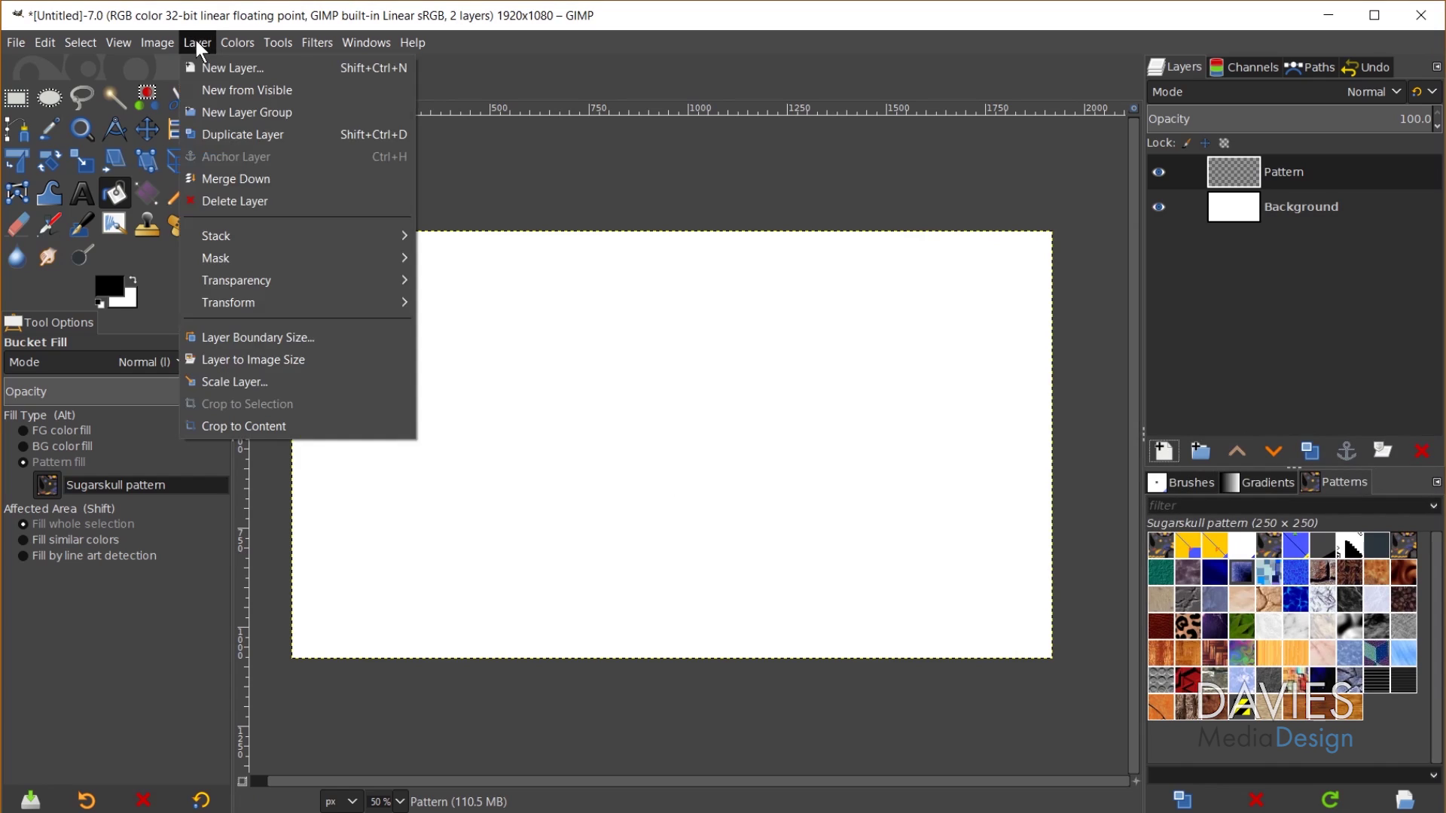
click(257, 338)
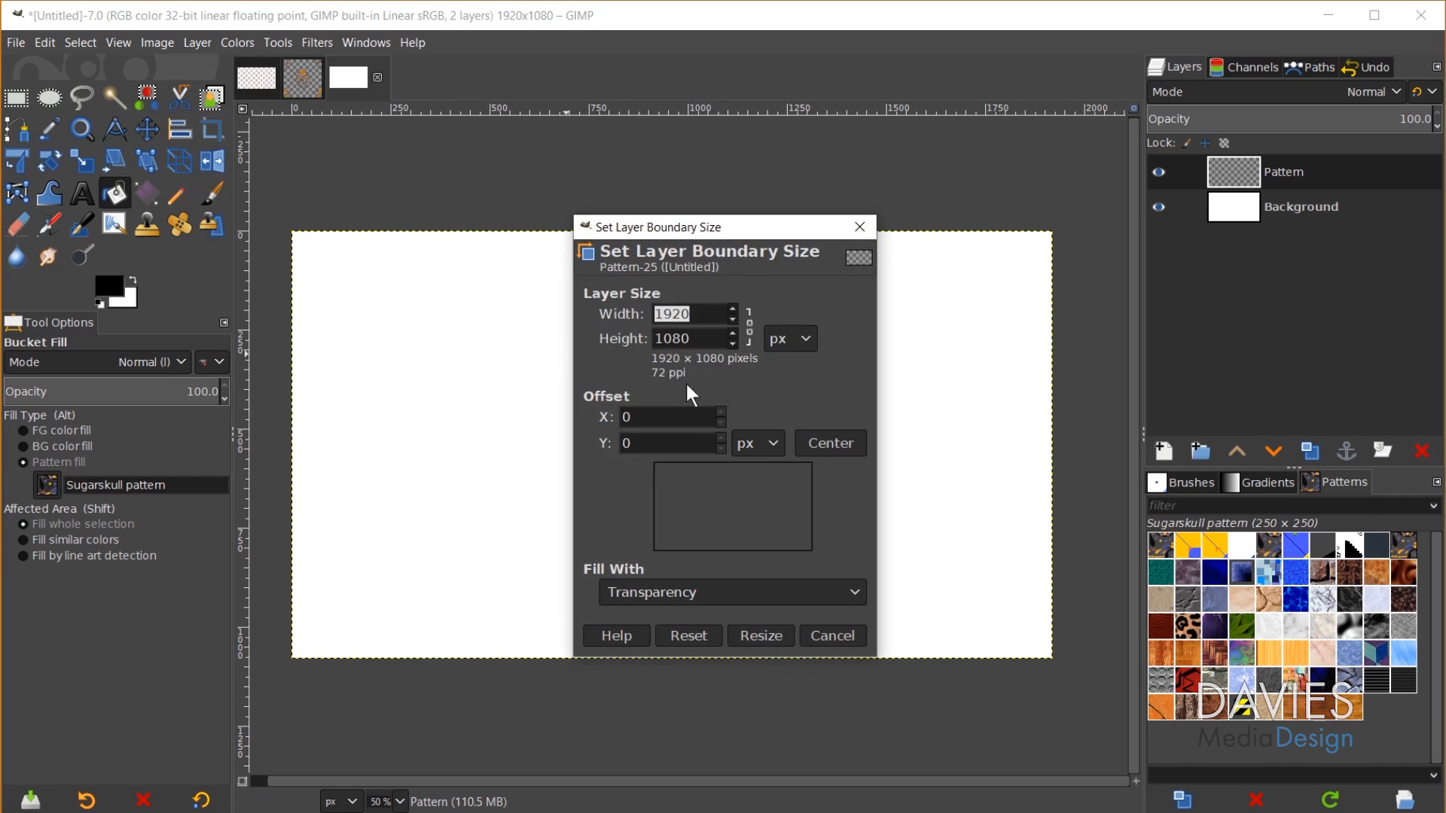
Step: Set the layer boundary to 200% (3840x2160), centered, and resize
click(796, 337)
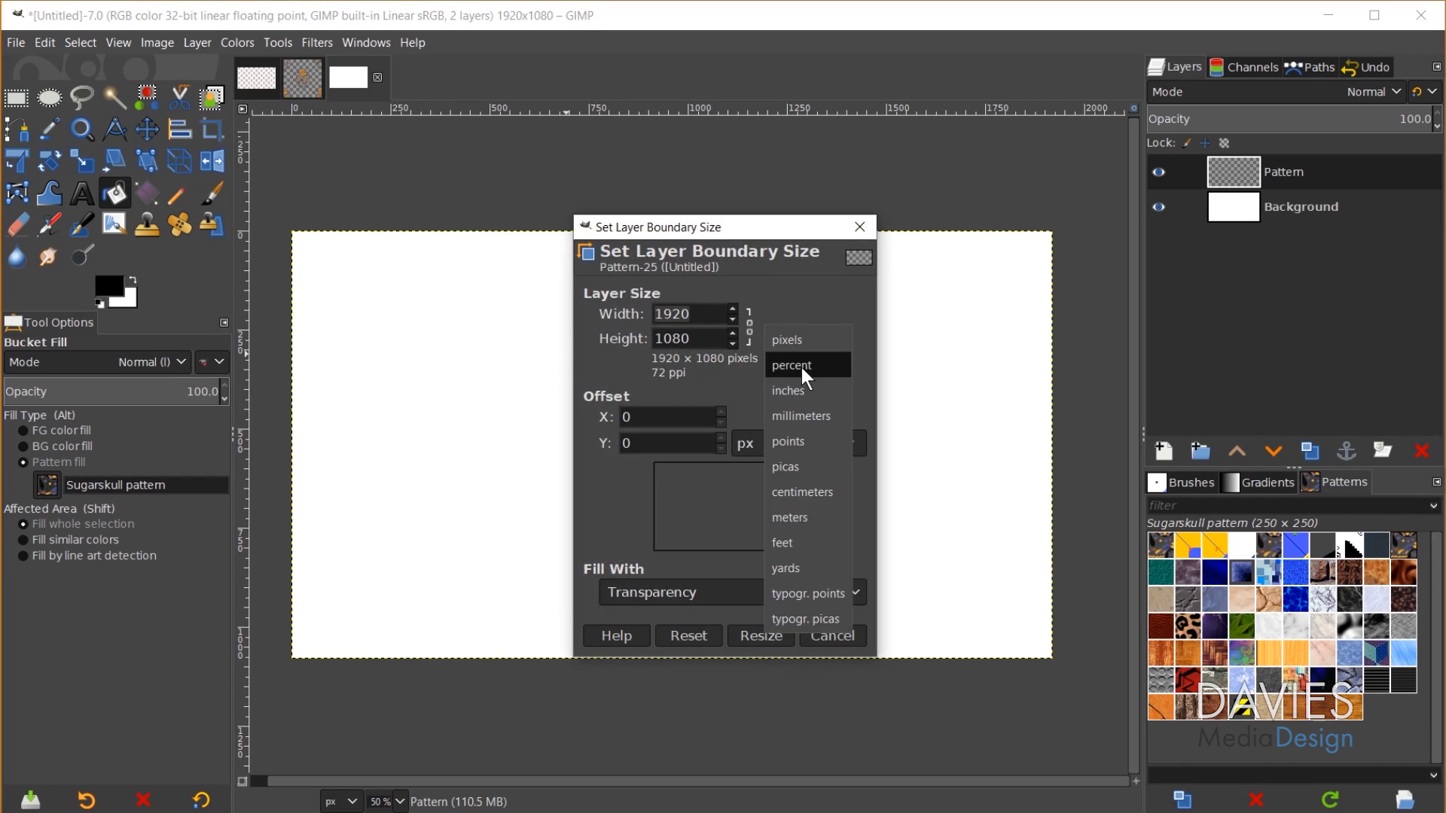
click(801, 367)
drag(662, 312, 658, 338)
key(Tab)
text(200)
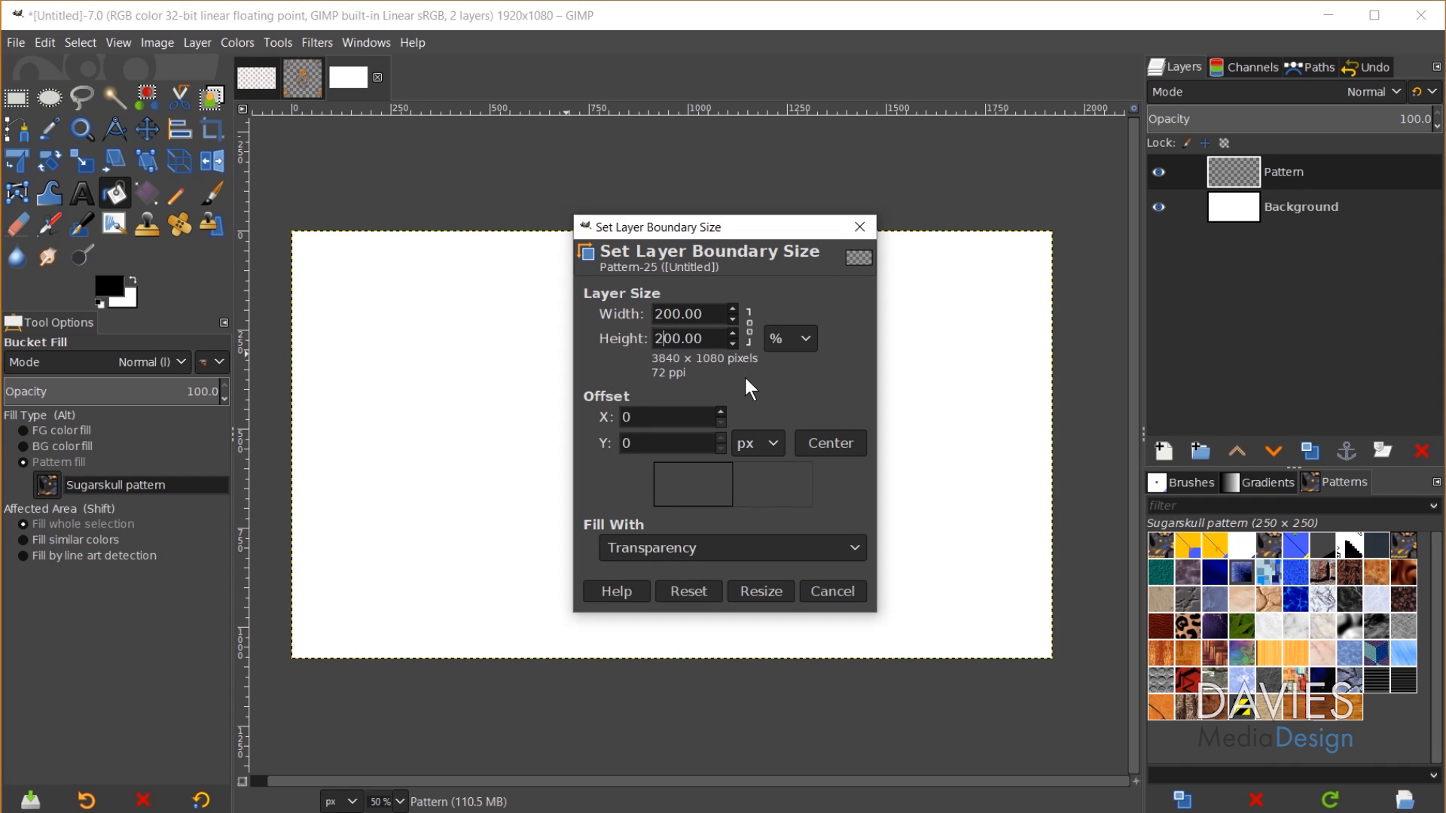
click(832, 443)
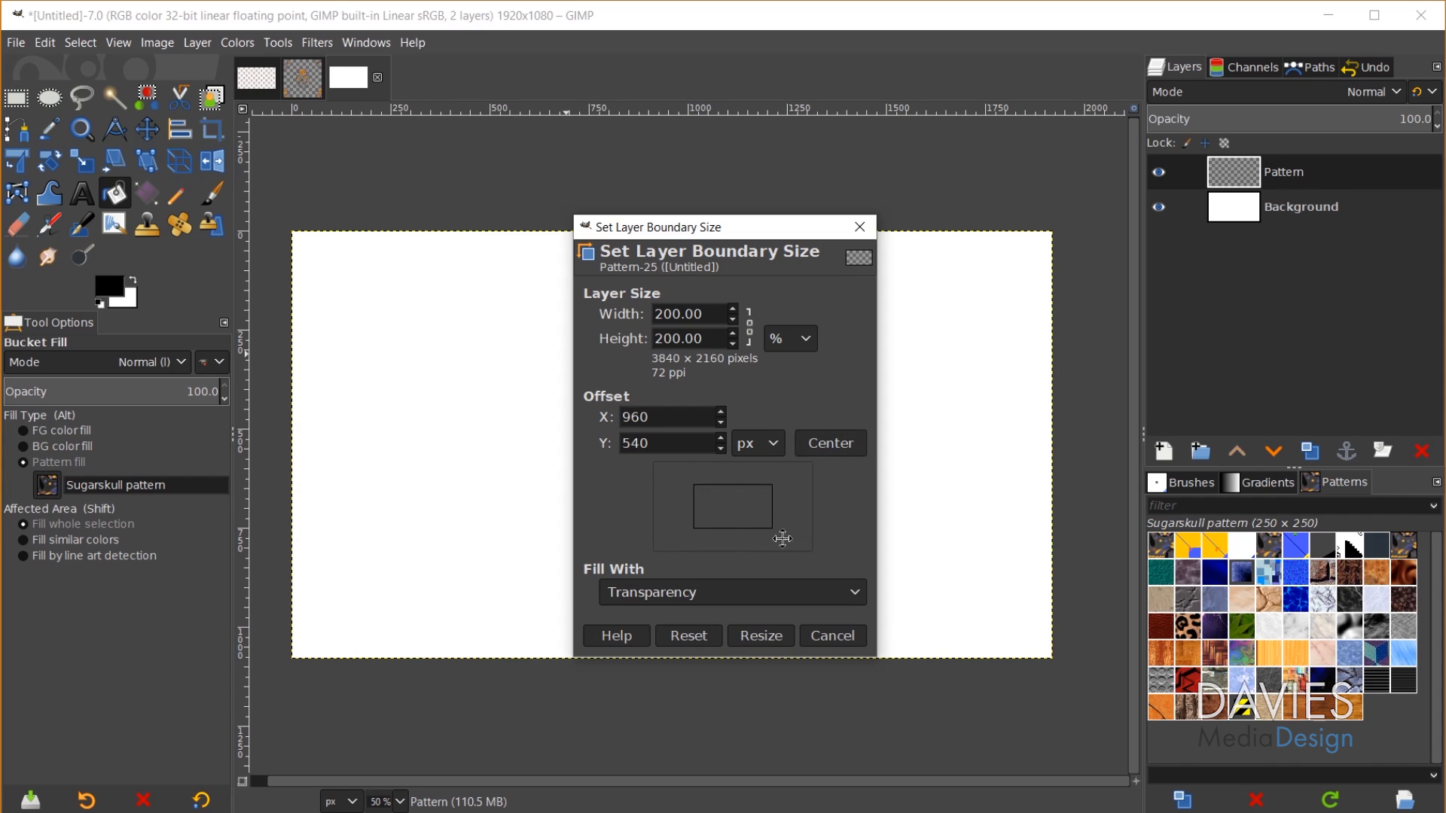
click(762, 632)
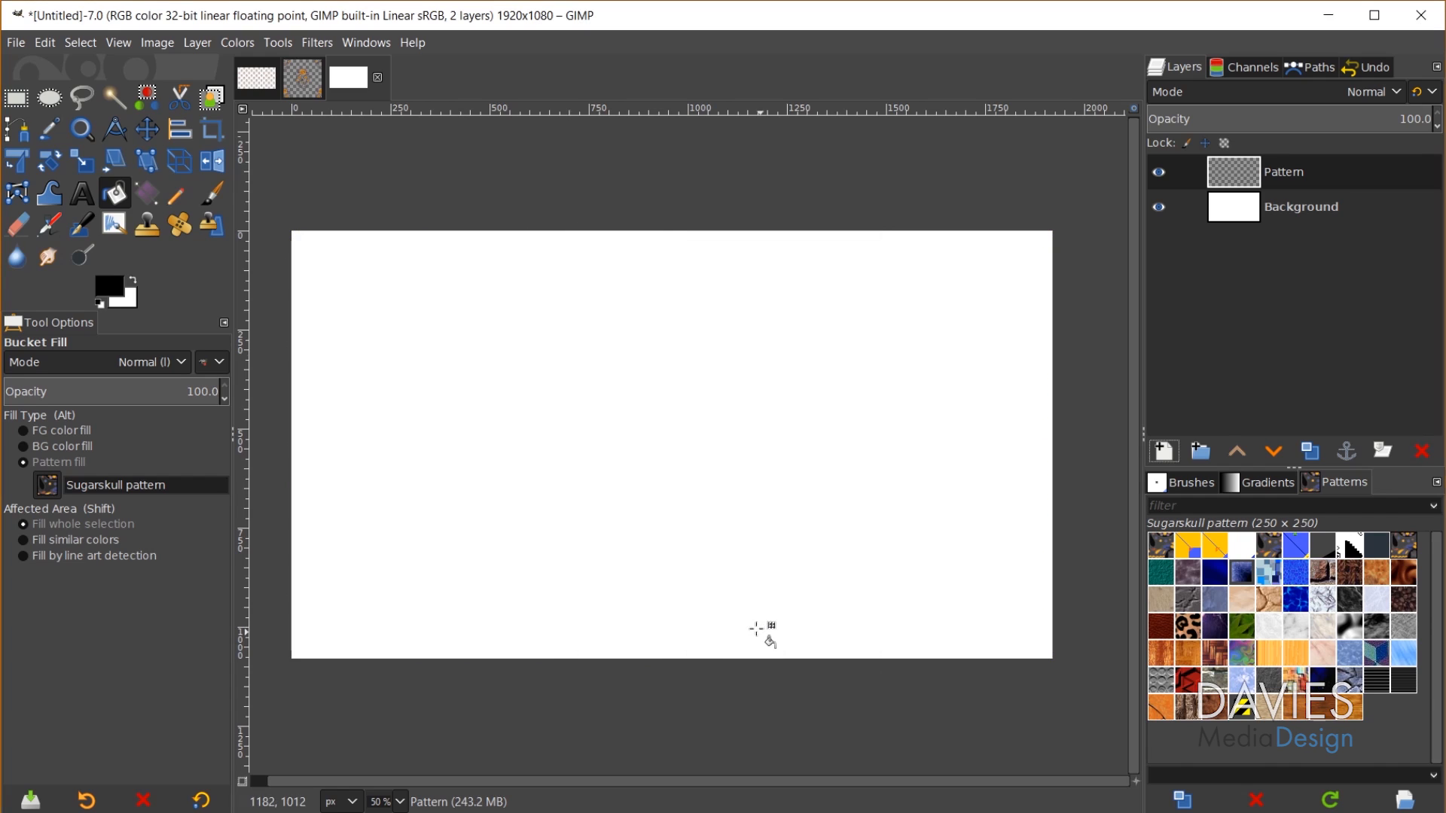
Step: Bucket-fill the Pattern layer with Sugarskull pattern and enable View > Show All
key(minus)
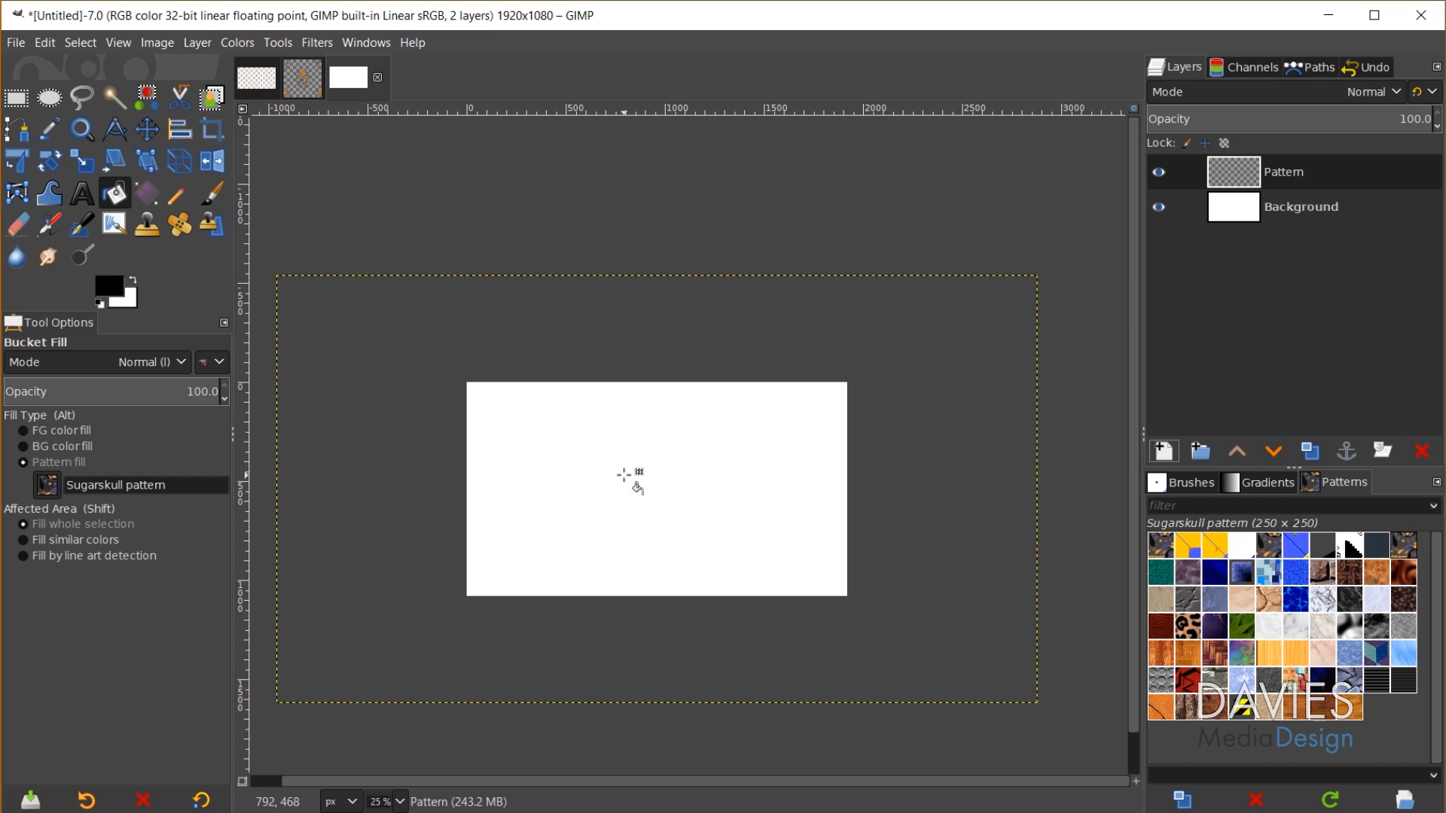
click(624, 475)
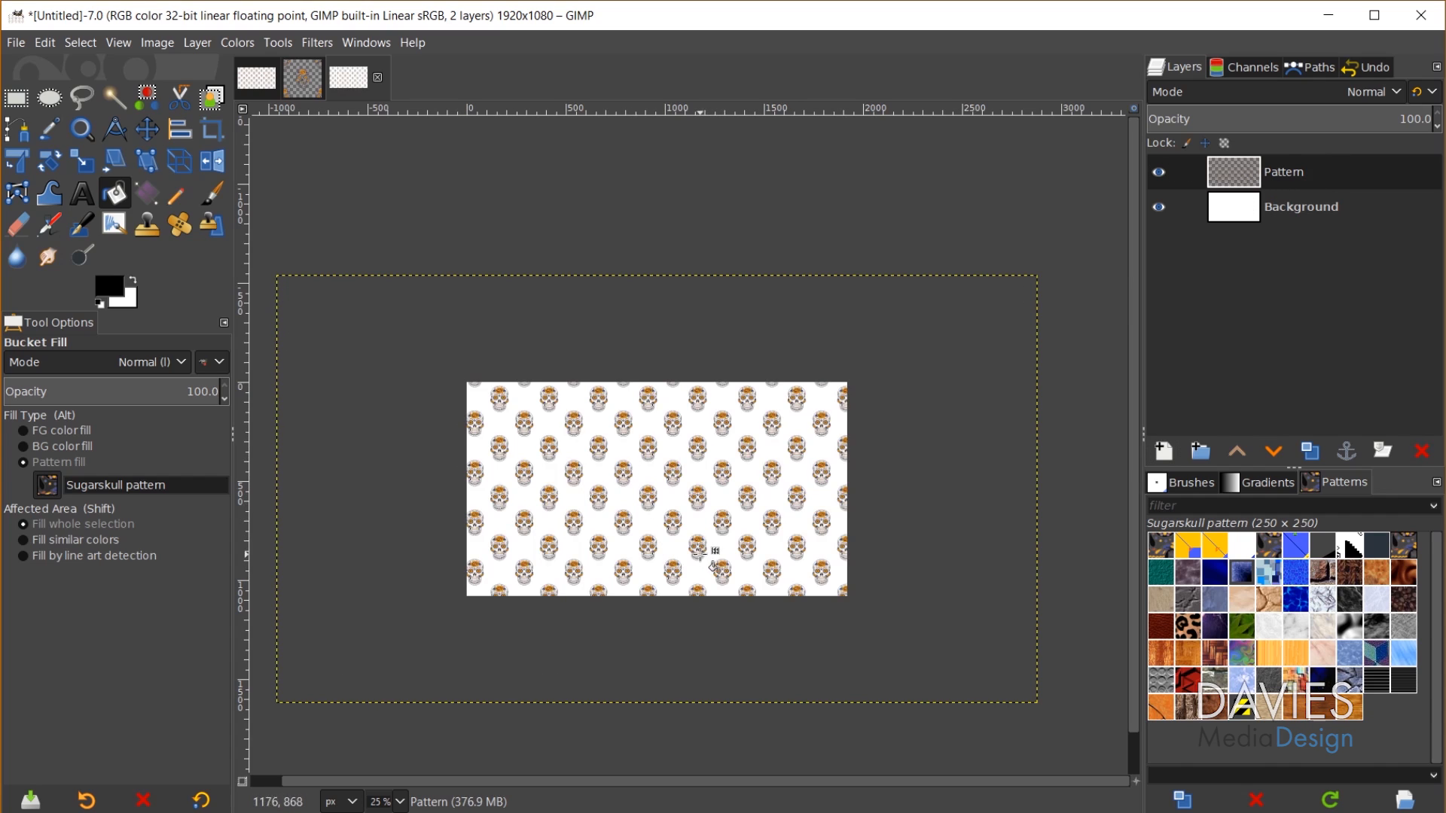
click(117, 42)
click(142, 88)
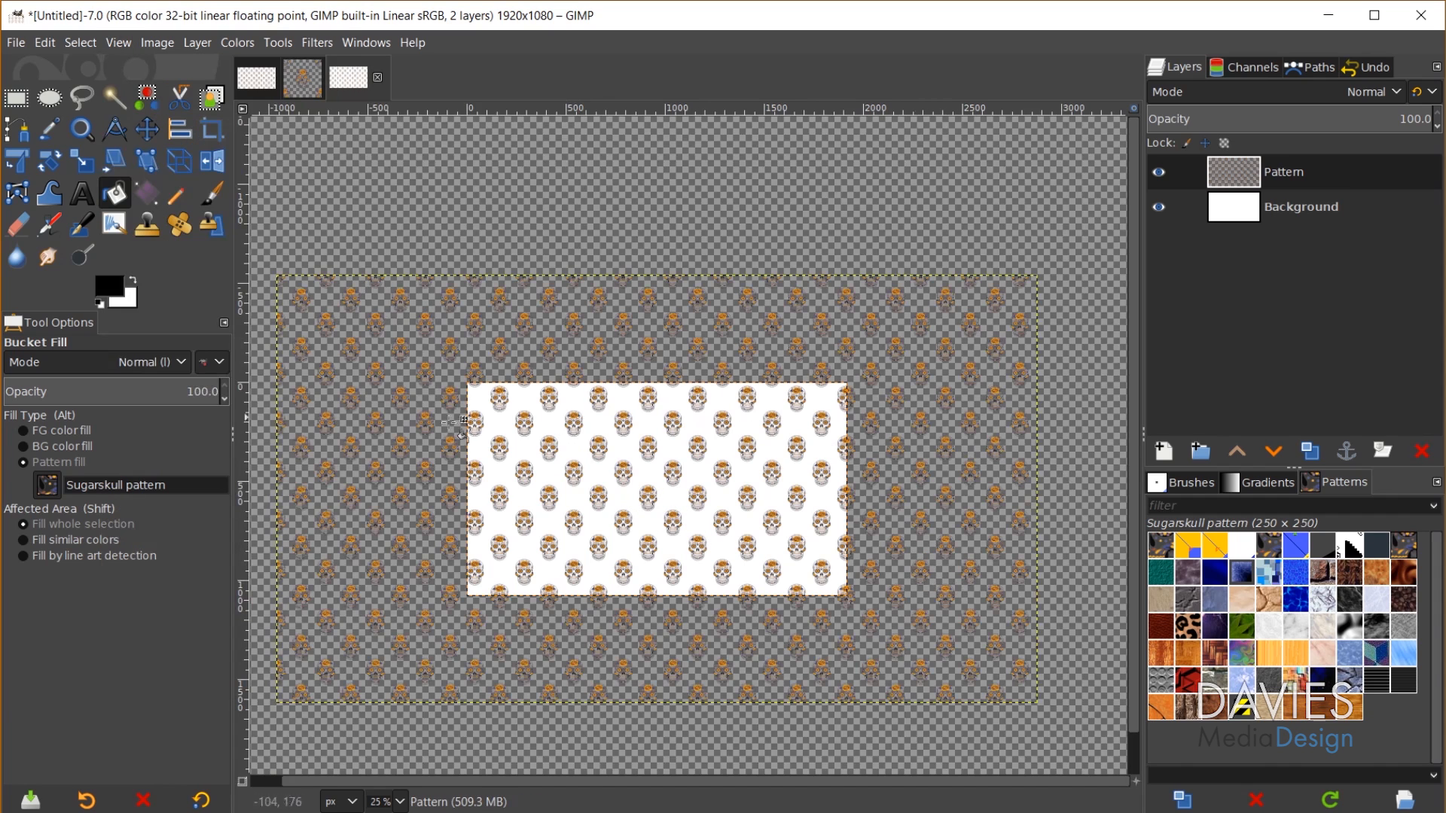
Step: Nudge the Pattern layer with Move, then begin shrinking it with the Scale tool from a corner
key(m)
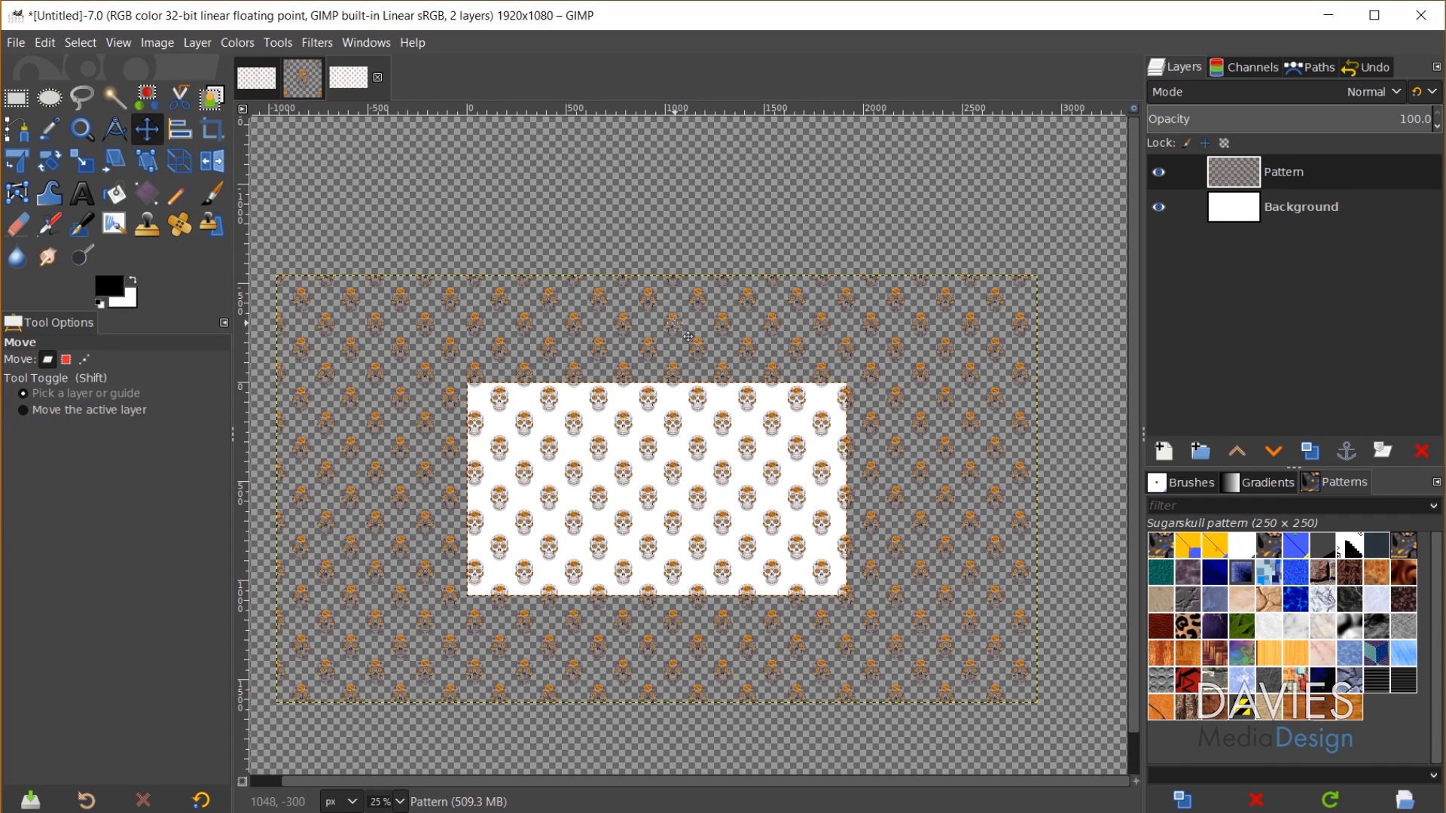
mouse_move(683, 332)
mouse_down()
mouse_move(704, 340)
mouse_move(692, 325)
mouse_up()
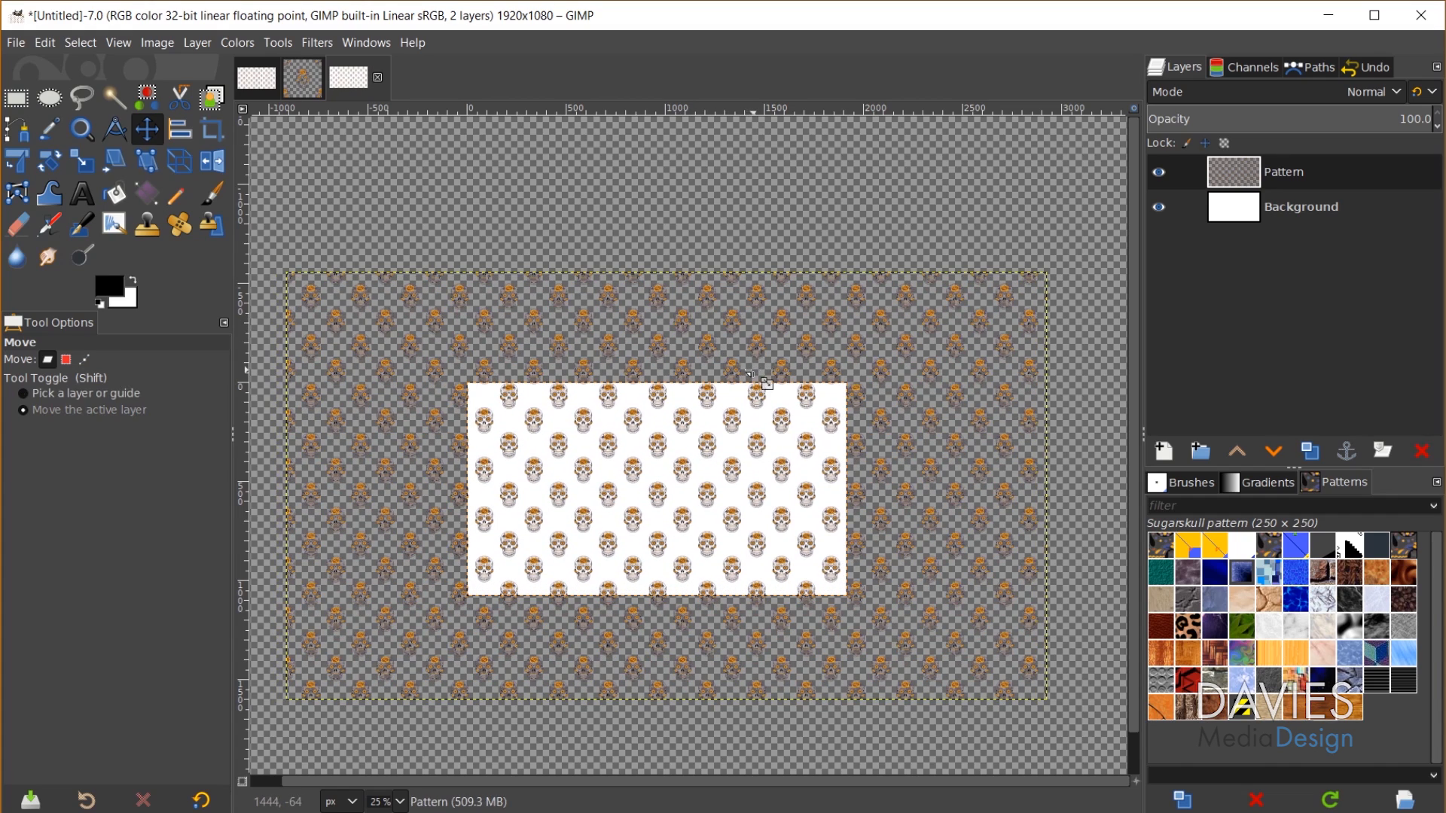
key(shift+s)
click(768, 367)
drag(1051, 700, 1008, 674)
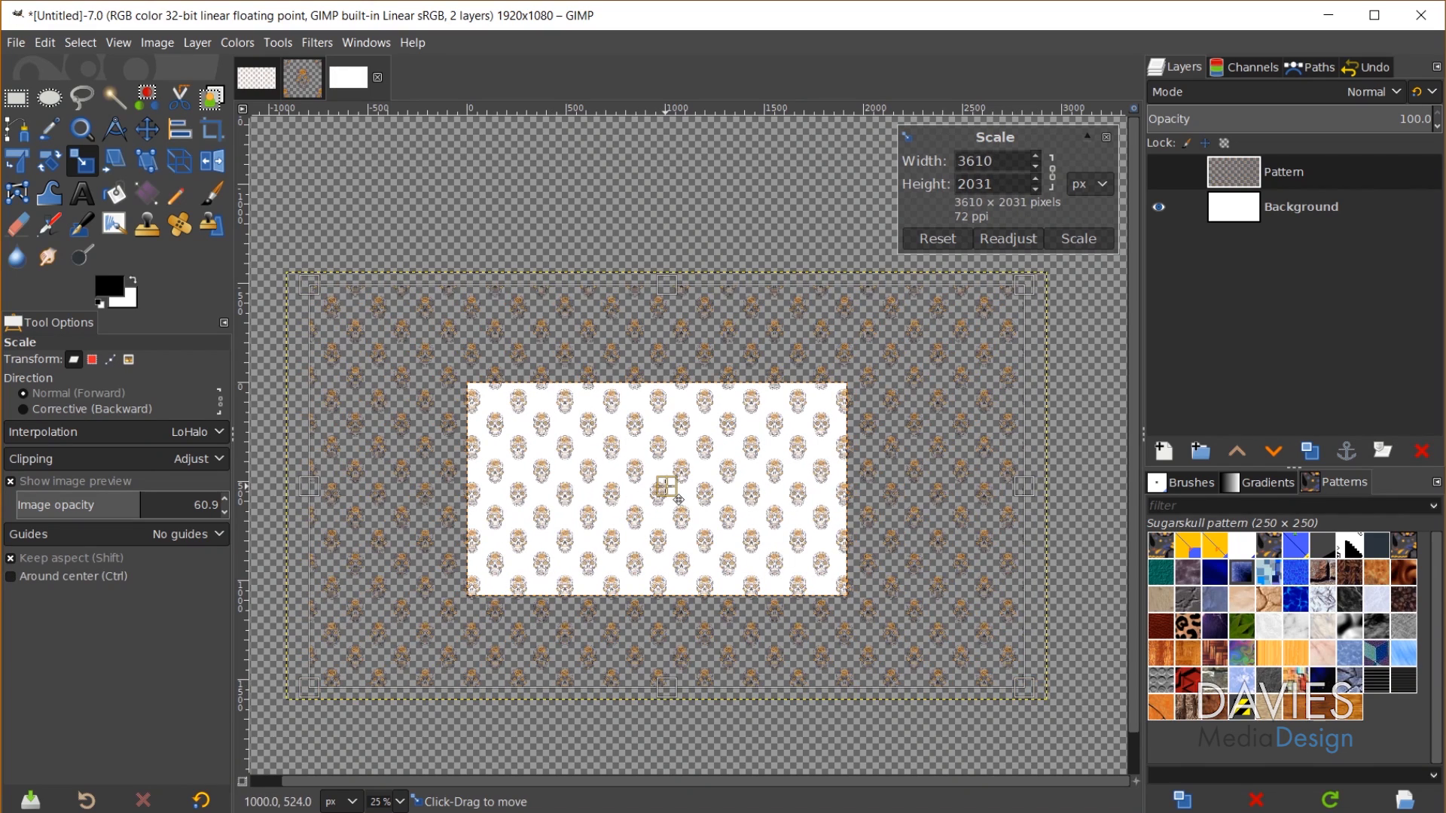
Step: Adjust the transform box and apply the scale to 3610x2031 pixels
drag(668, 485, 668, 484)
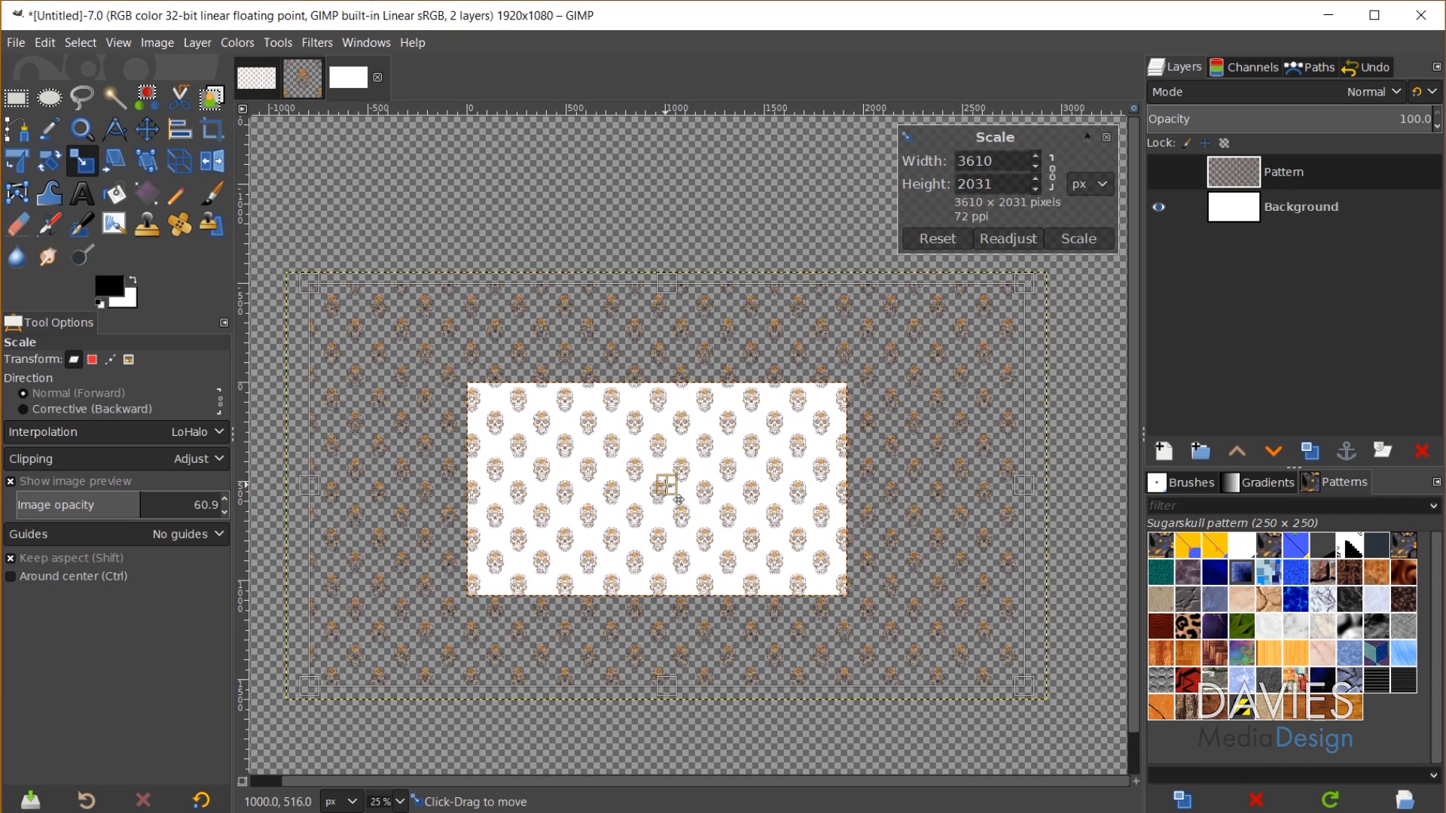
click(1081, 238)
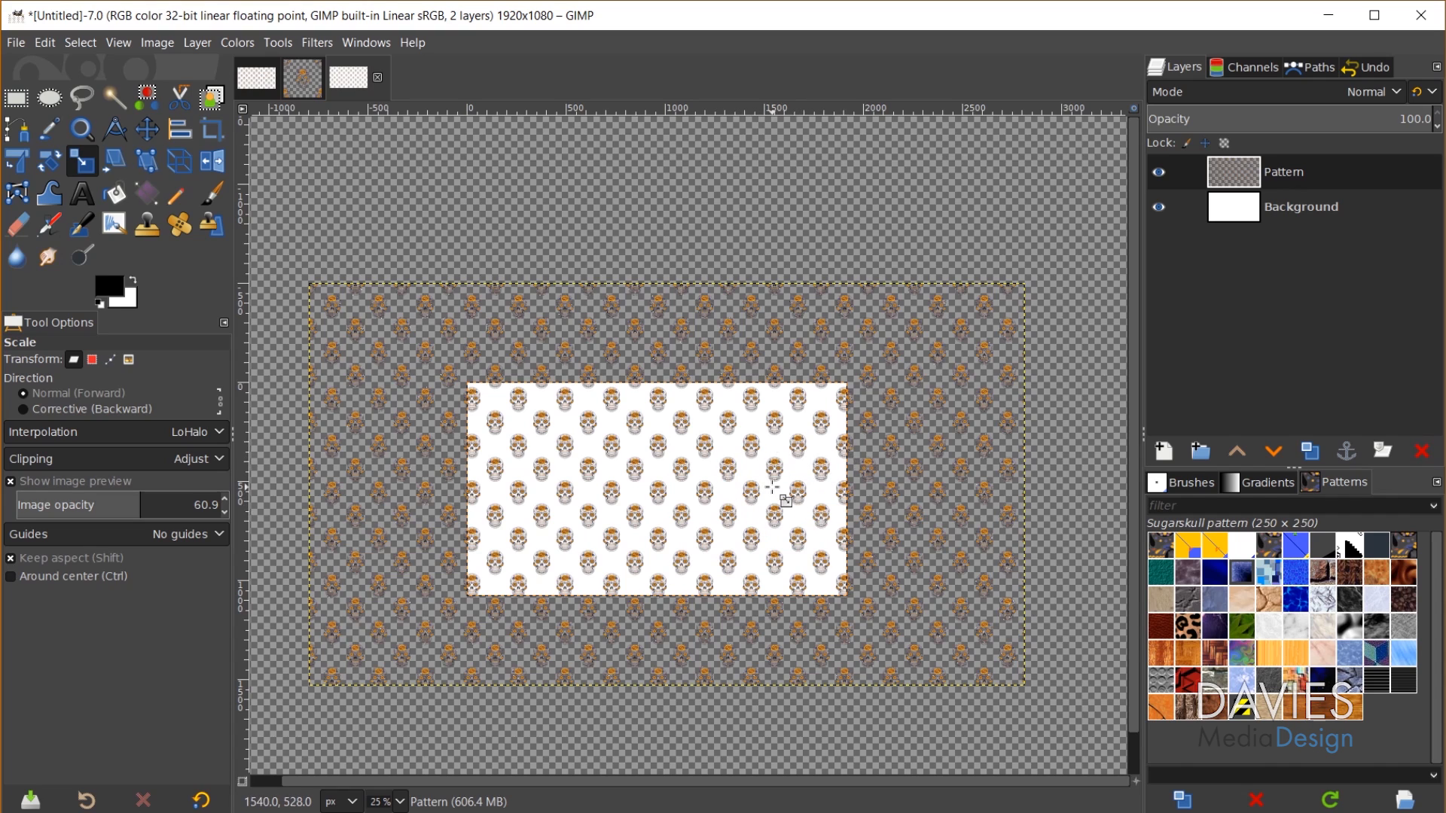
Step: Turn off View > Show All so layer content beyond the 1920x1080 canvas is hidden
click(118, 43)
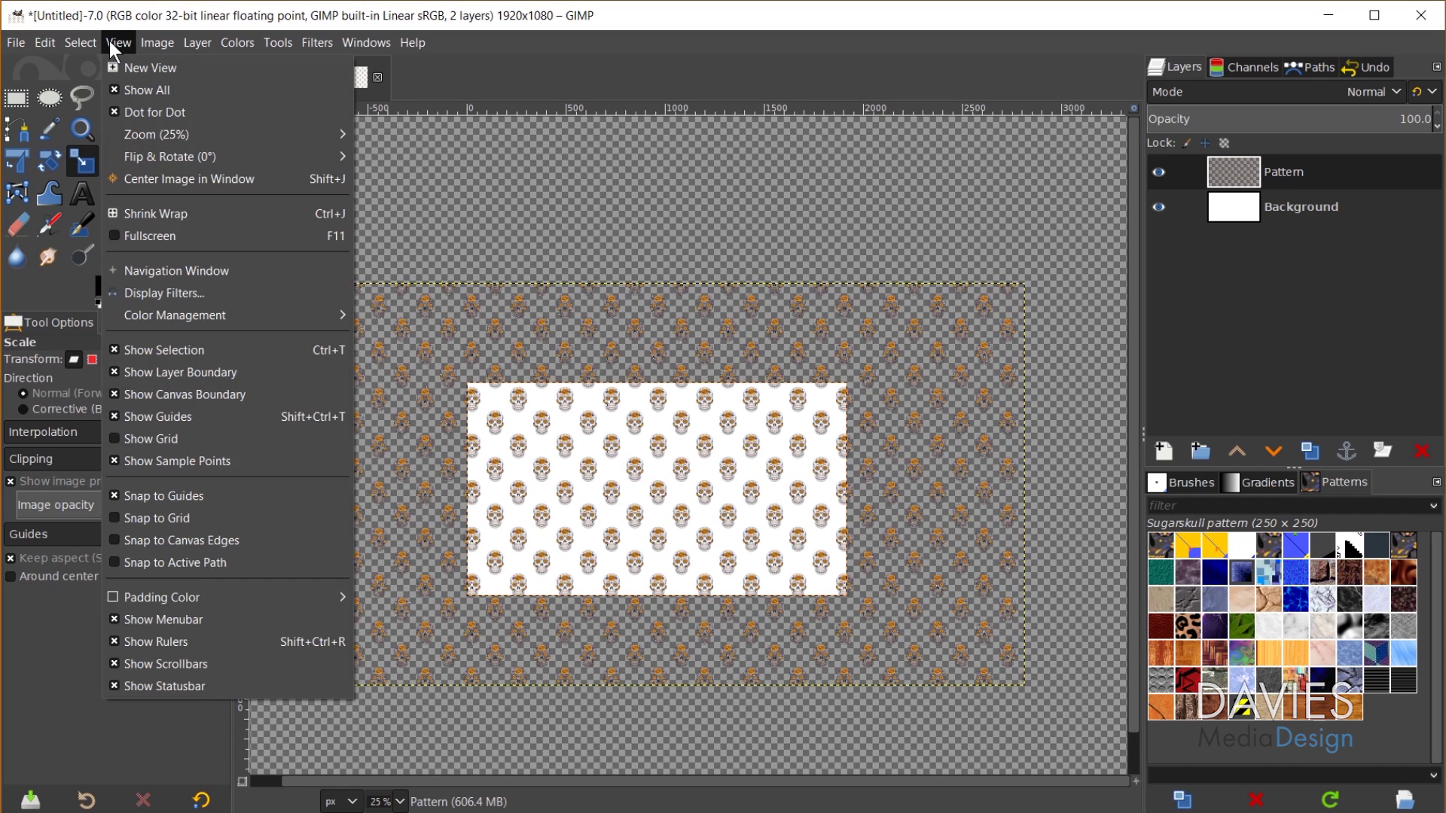
click(131, 78)
scroll(667, 531, up, 2)
scroll(666, 497, down, 1)
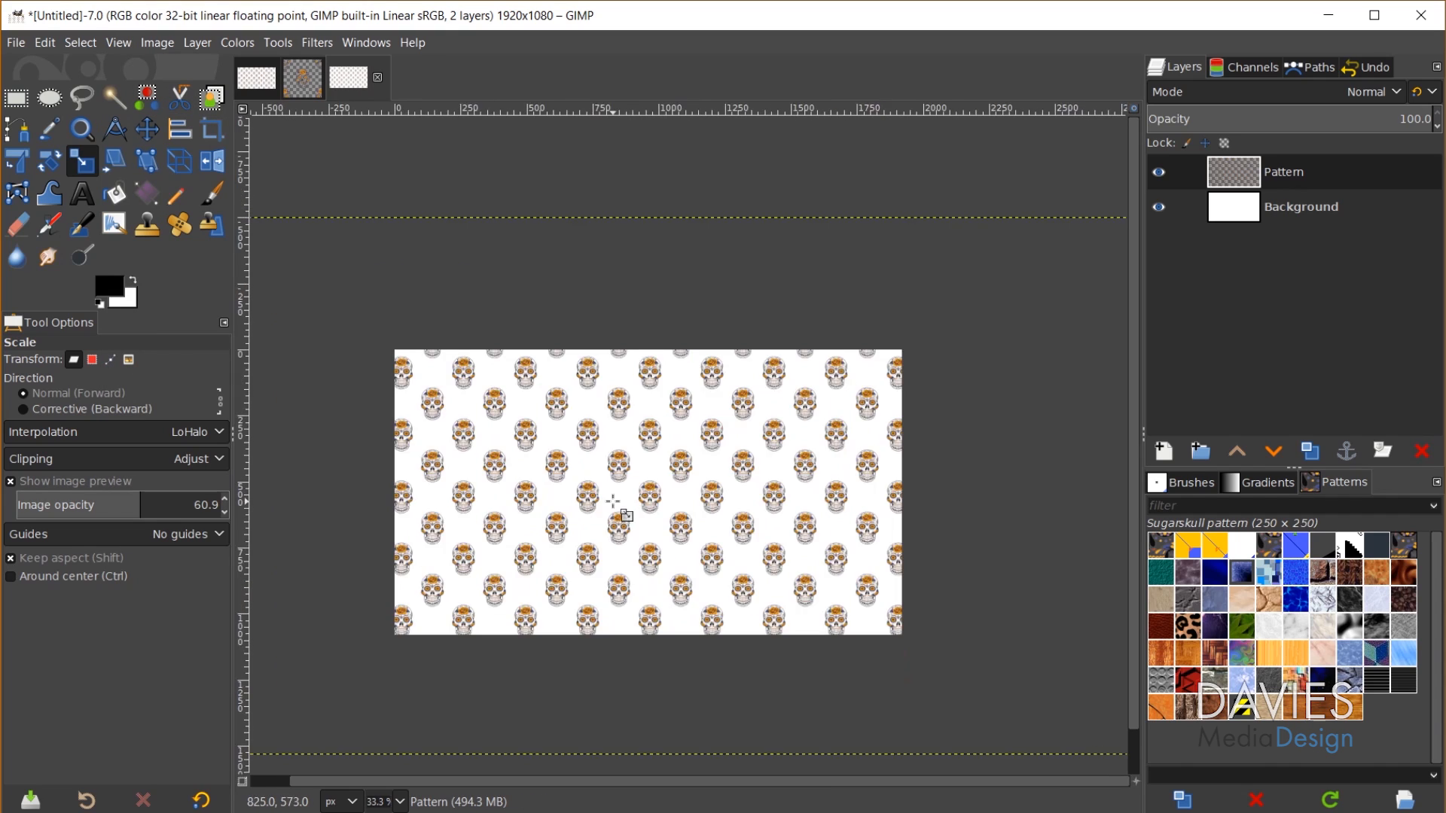